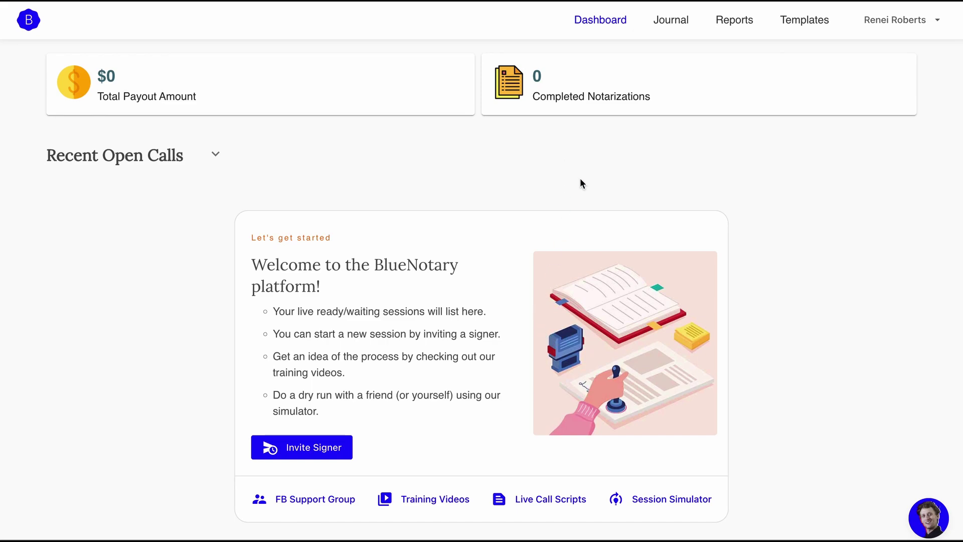
- Review the dashboard's payout and notarization summaries, the recent open calls section and the welcome card
scroll(580, 181, "down", 1)
scroll(580, 179, "up", 1)
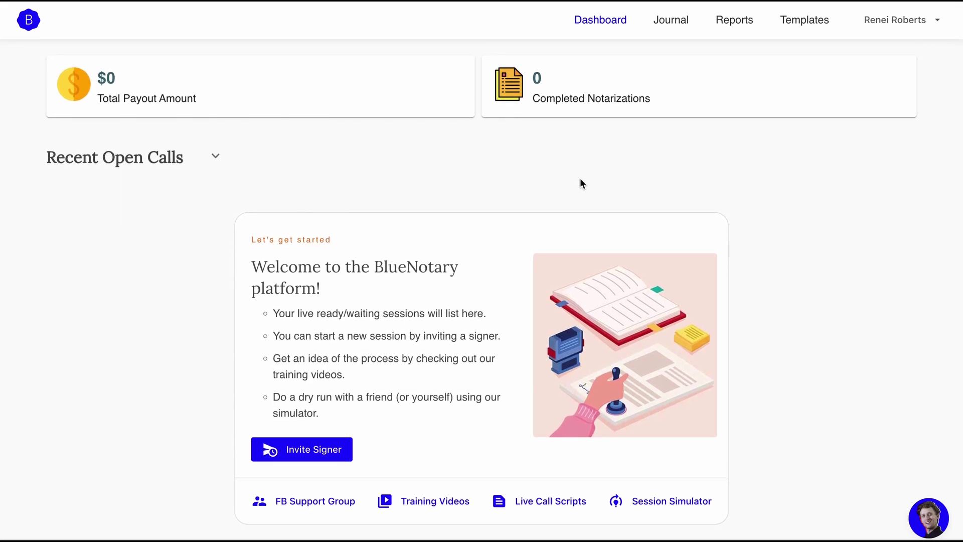
scroll(580, 180, "down", 1)
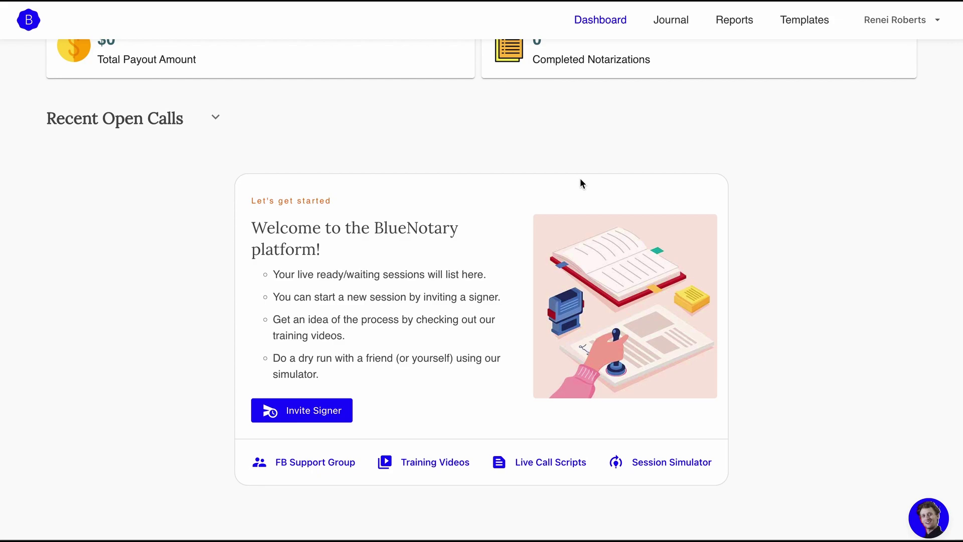
scroll(579, 179, "up", 1)
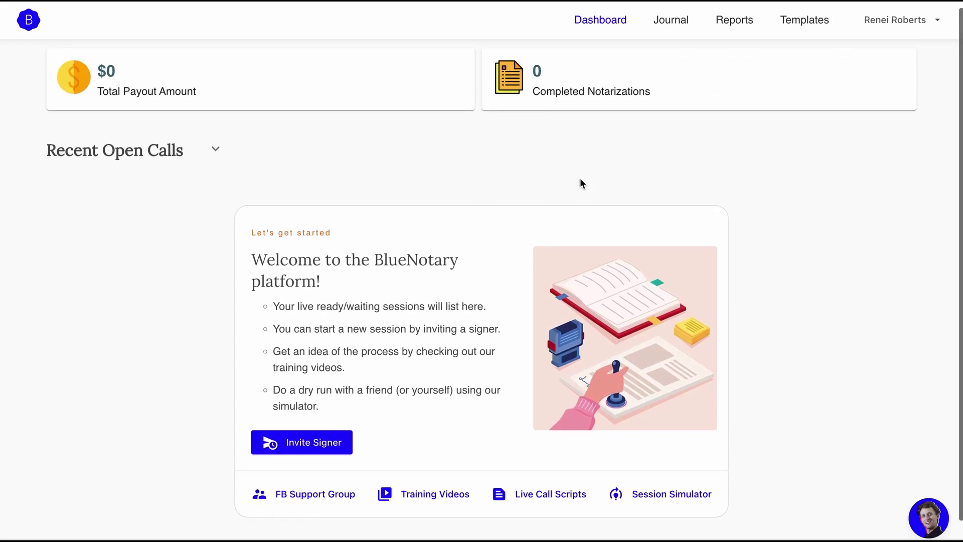
scroll(580, 180, "down", 1)
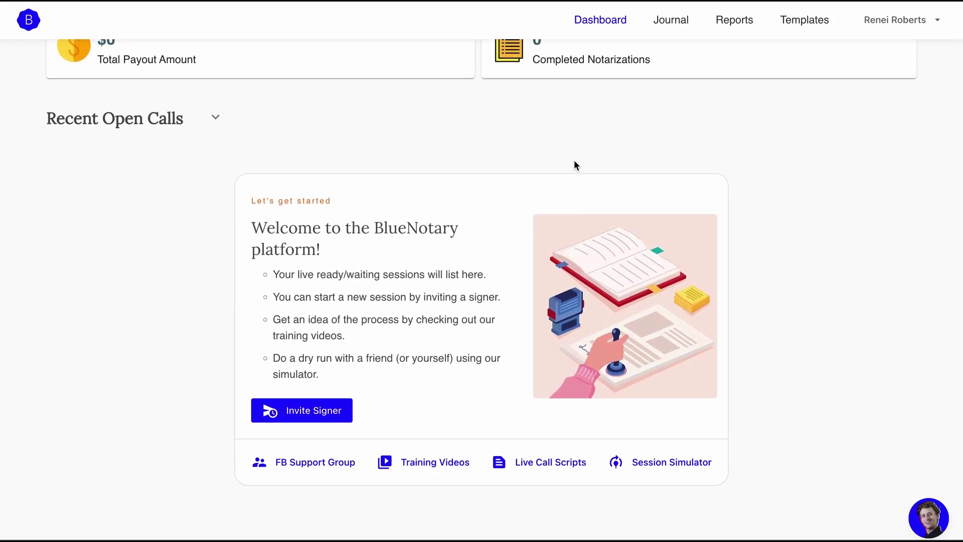
scroll(549, 134, "up", 1)
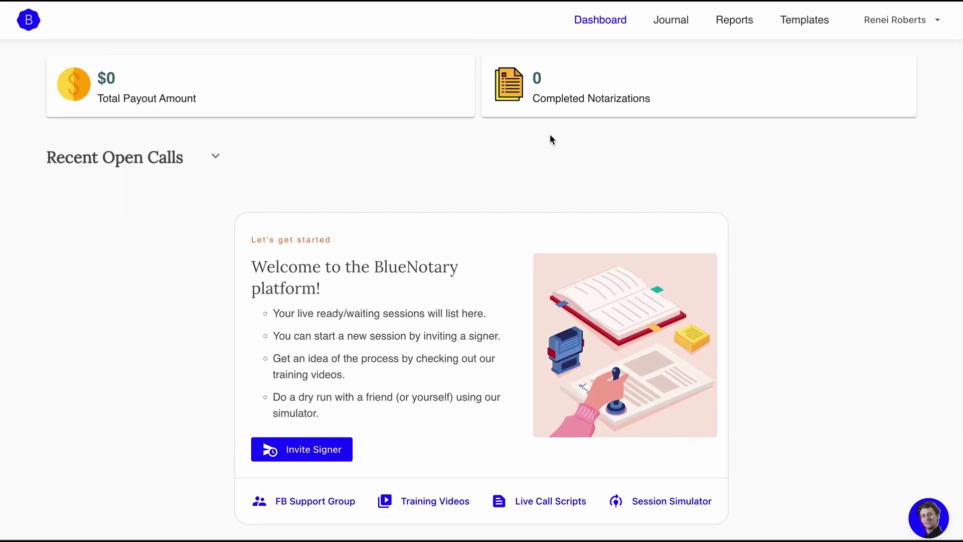
scroll(550, 134, "down", 1)
scroll(465, 103, "up", 1)
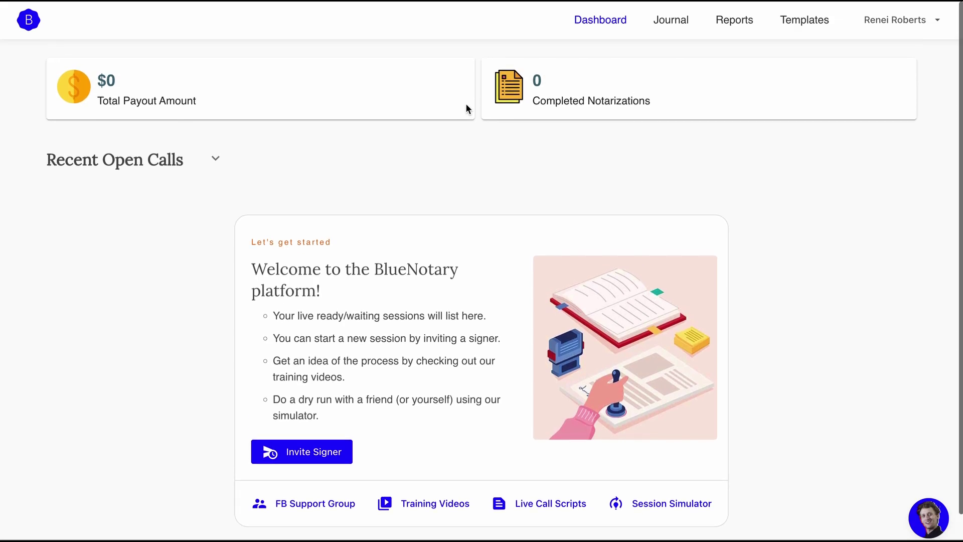
scroll(468, 161, "down", 1)
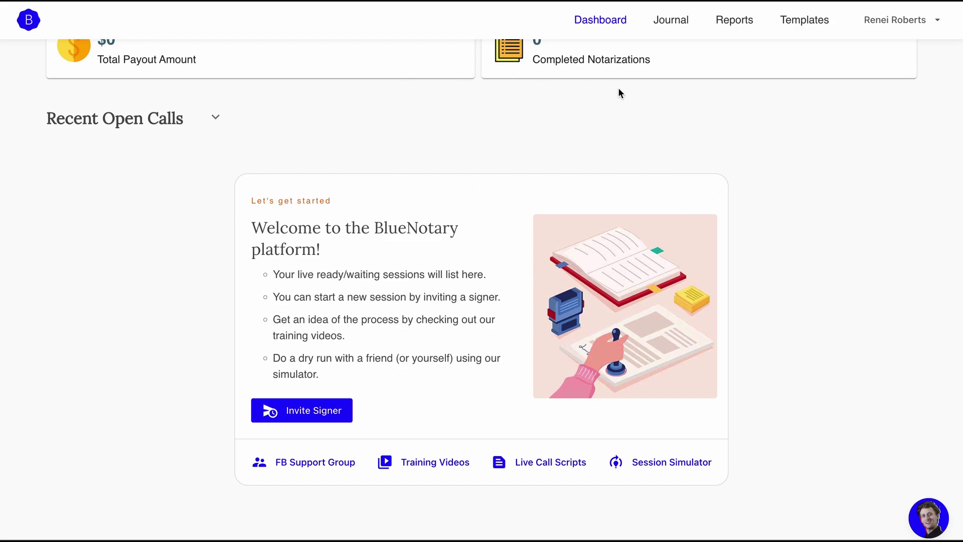
scroll(619, 89, "up", 1)
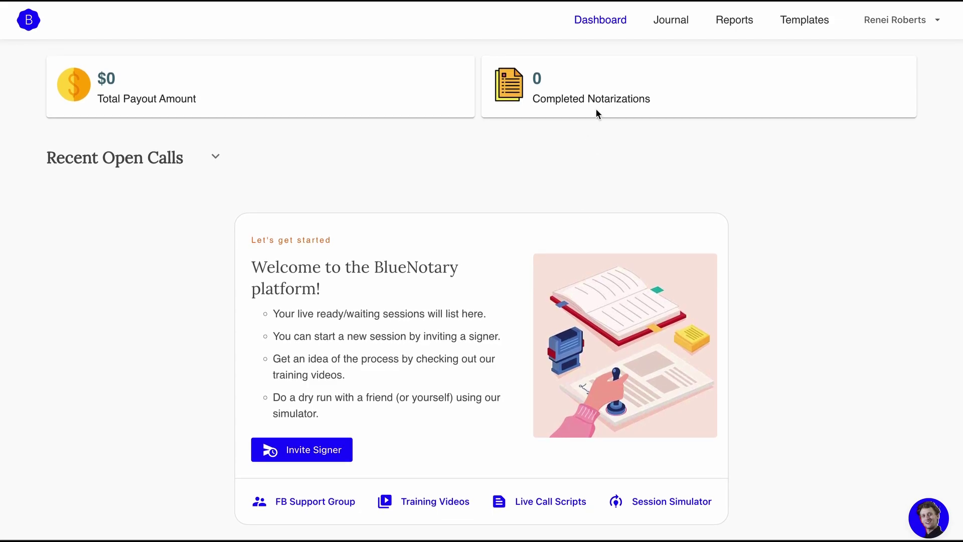
- Open the account settings for the signed-in notary
left_click(654, 24)
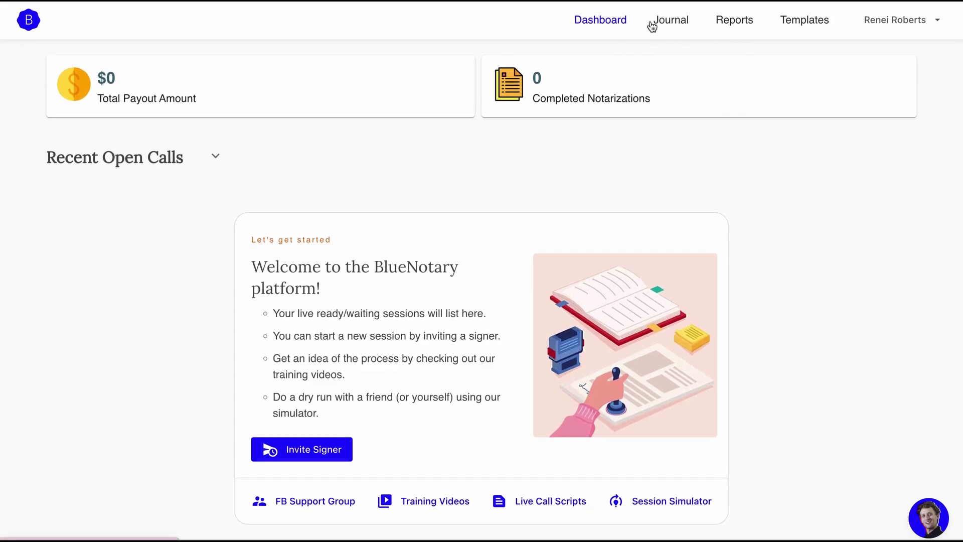
left_click(914, 30)
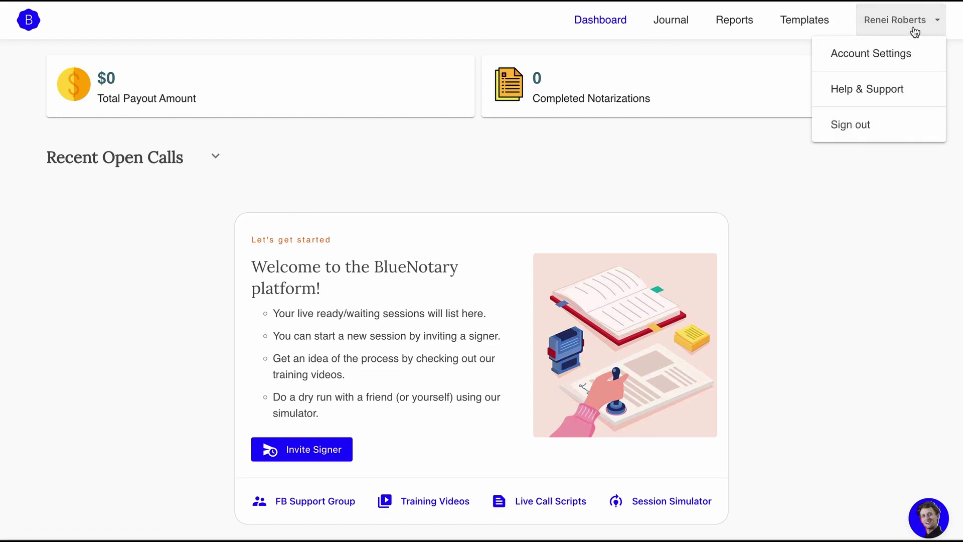
left_click(878, 52)
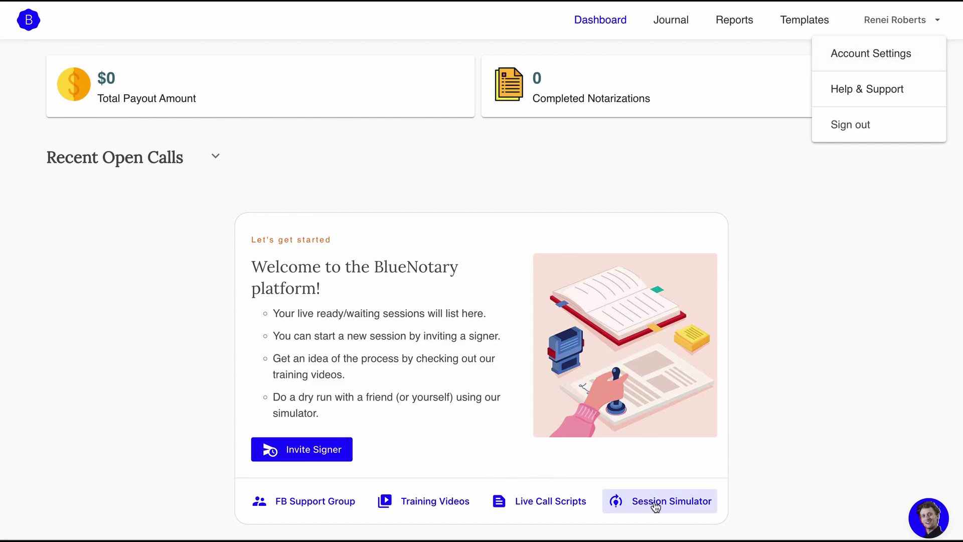
left_click(856, 65)
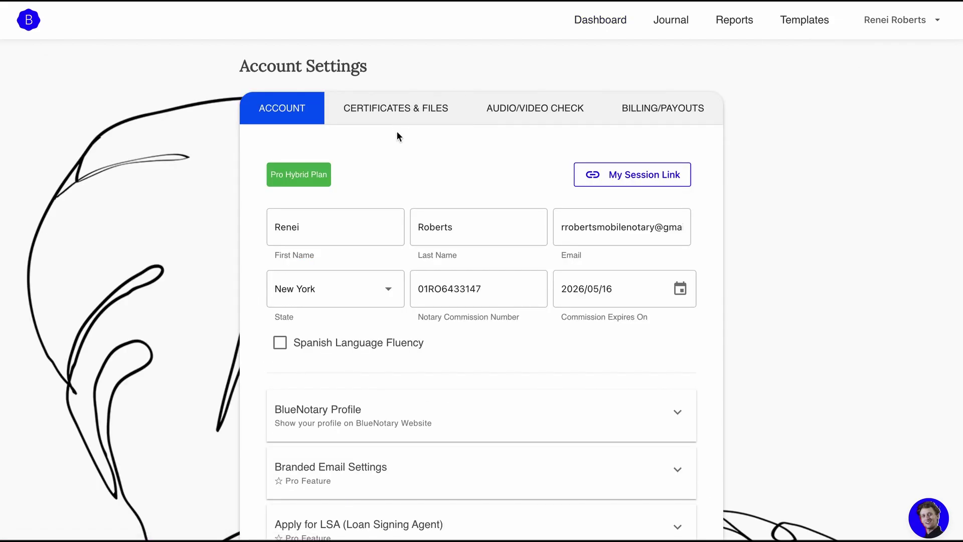
- Examine the notary's plan, contact and commission details and the list of profile, email, LSA and password sections
scroll(410, 224, "down", 2)
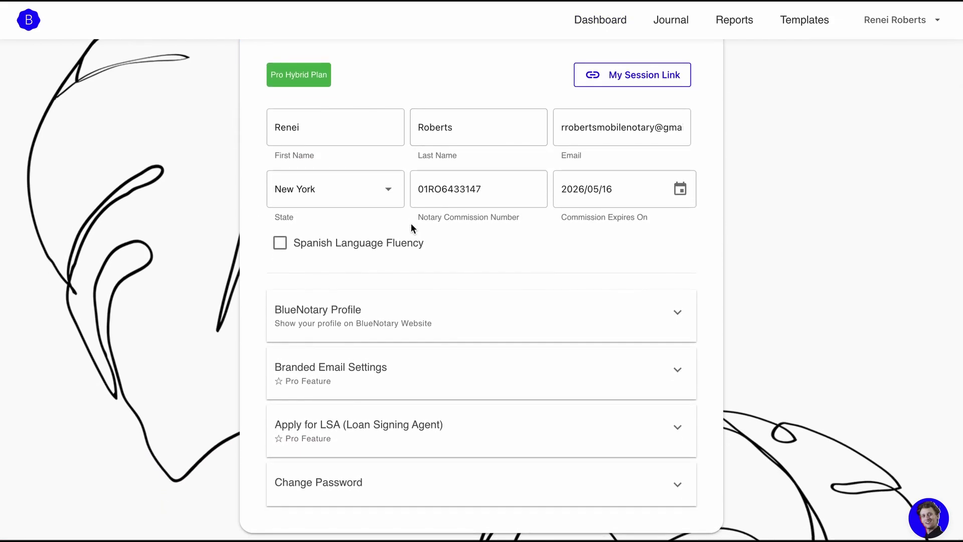
scroll(411, 227, "up", 2)
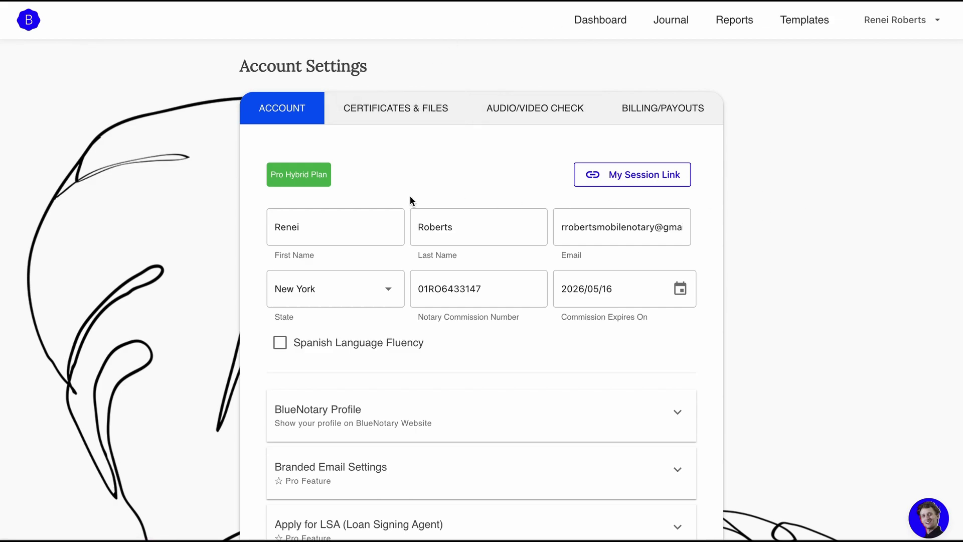
scroll(426, 232, "down", 3)
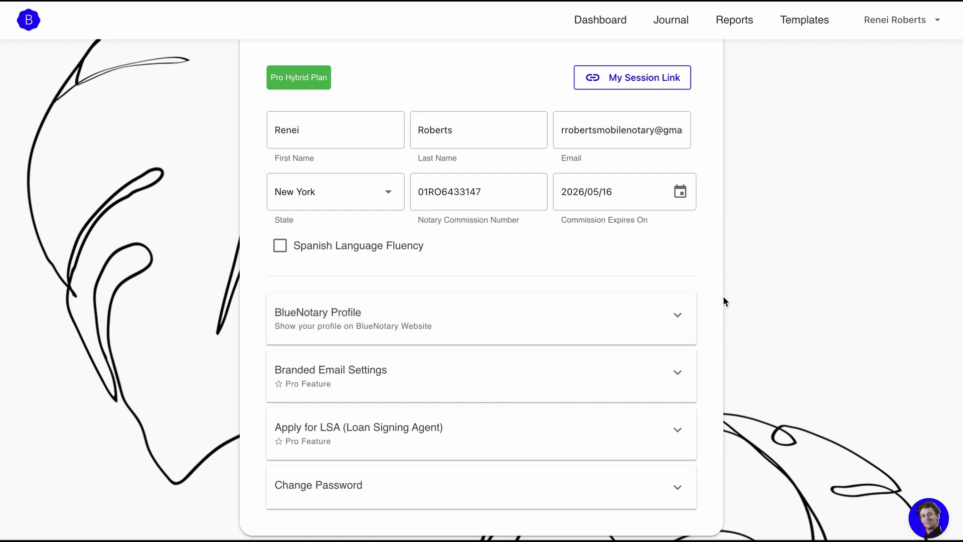
scroll(500, 77, "up", 3)
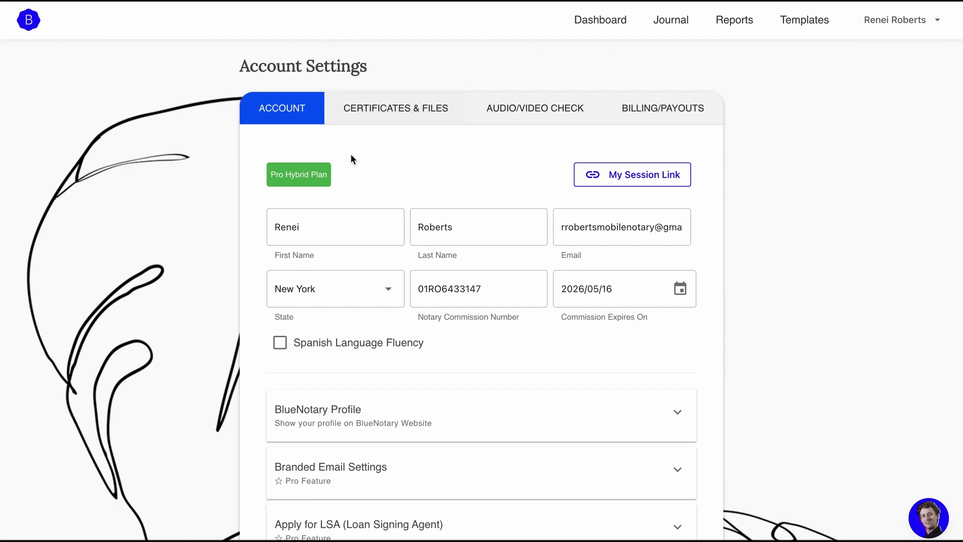
scroll(353, 160, "down", 3)
scroll(352, 159, "up", 1)
scroll(353, 160, "down", 1)
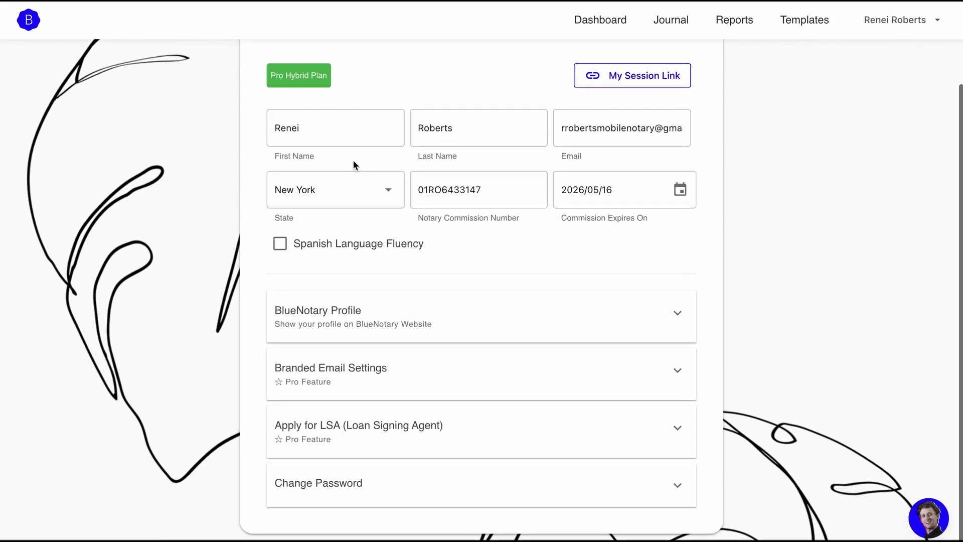
scroll(416, 258, "up", 1)
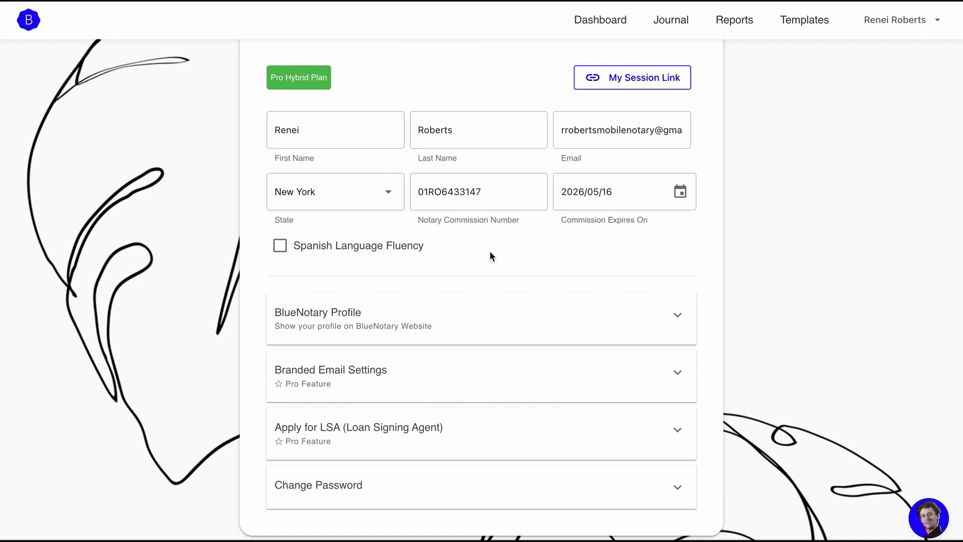
scroll(489, 250, "up", 2)
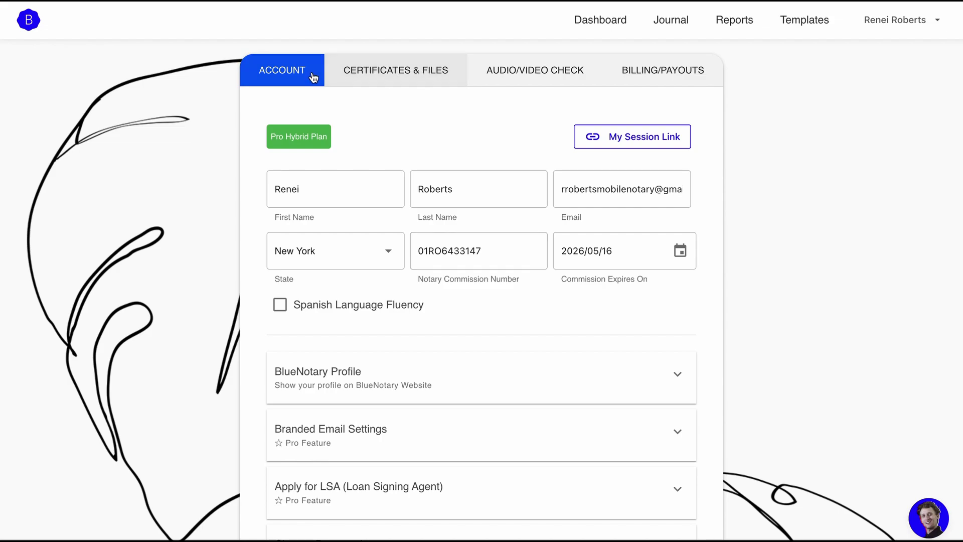
scroll(404, 184, "down", 2)
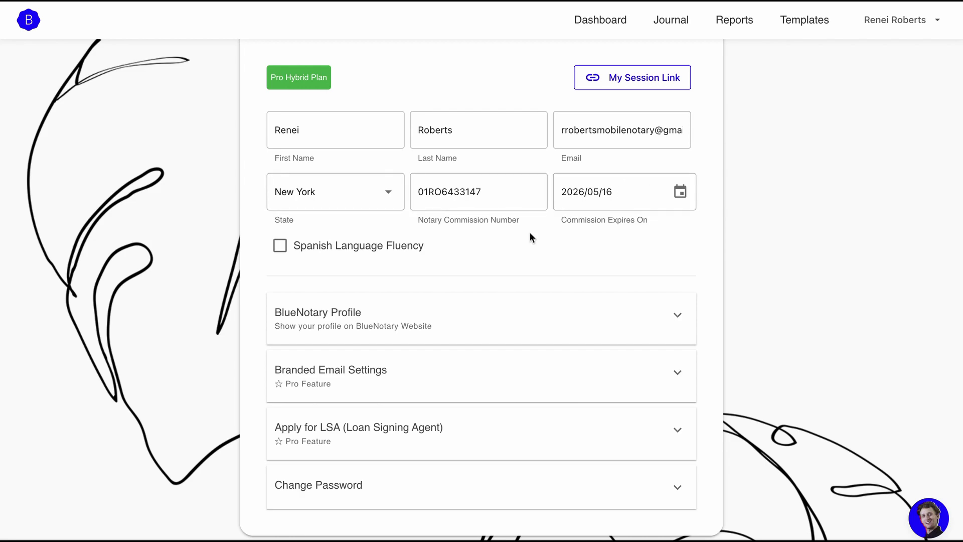
- Expand the BlueNotary Profile section and switch off the Disable BlueNotary Profile option
scroll(530, 235, "down", 1)
left_click(378, 314)
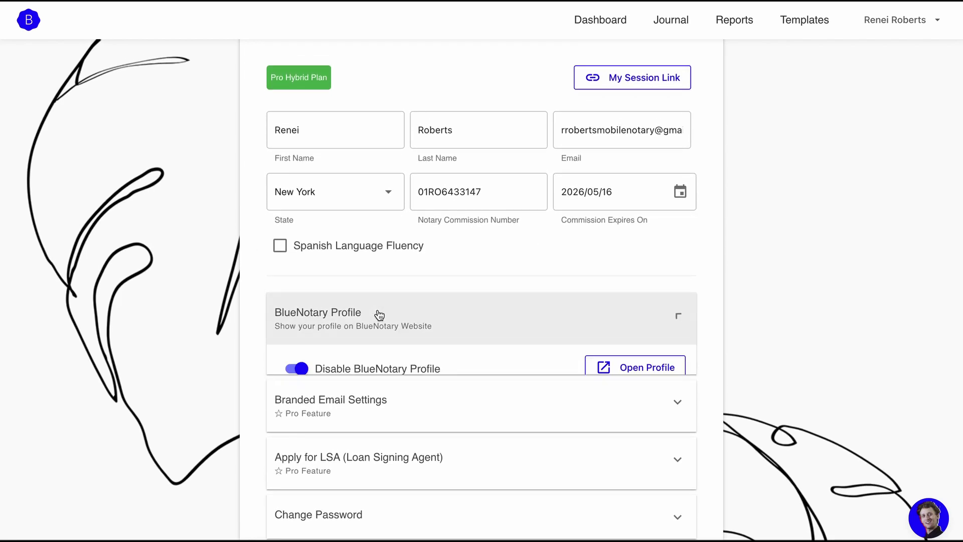
scroll(379, 314, "down", 3)
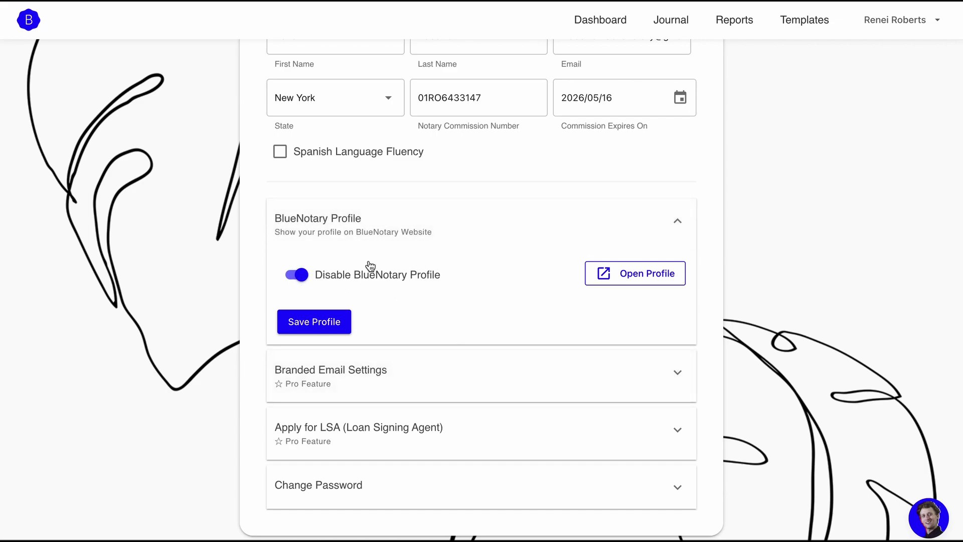
scroll(368, 261, "up", 1)
scroll(366, 259, "down", 1)
left_click(304, 276)
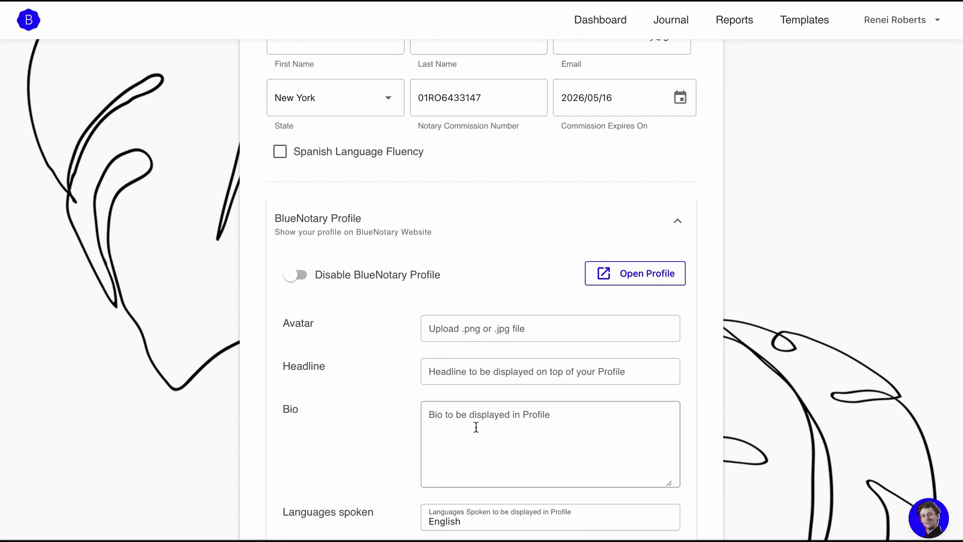
- Examine the public profile fields from avatar, headline and bio through languages, experience, credentials, website and city
scroll(474, 424, "down", 2)
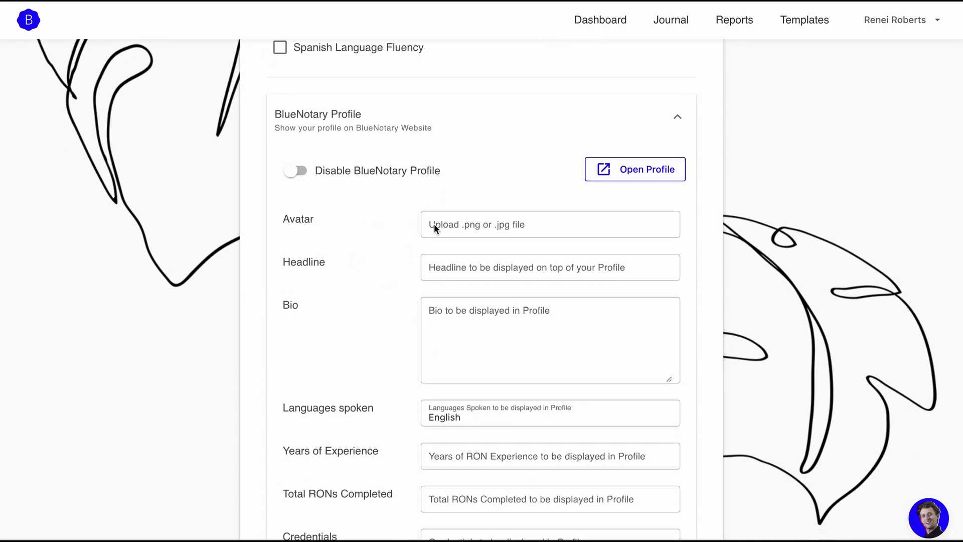
scroll(483, 227, "down", 2)
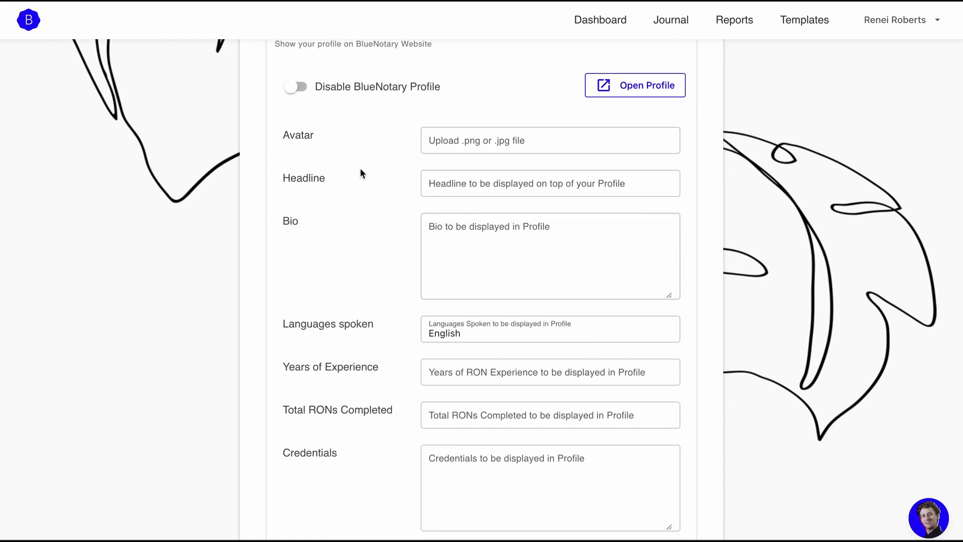
left_click(522, 183)
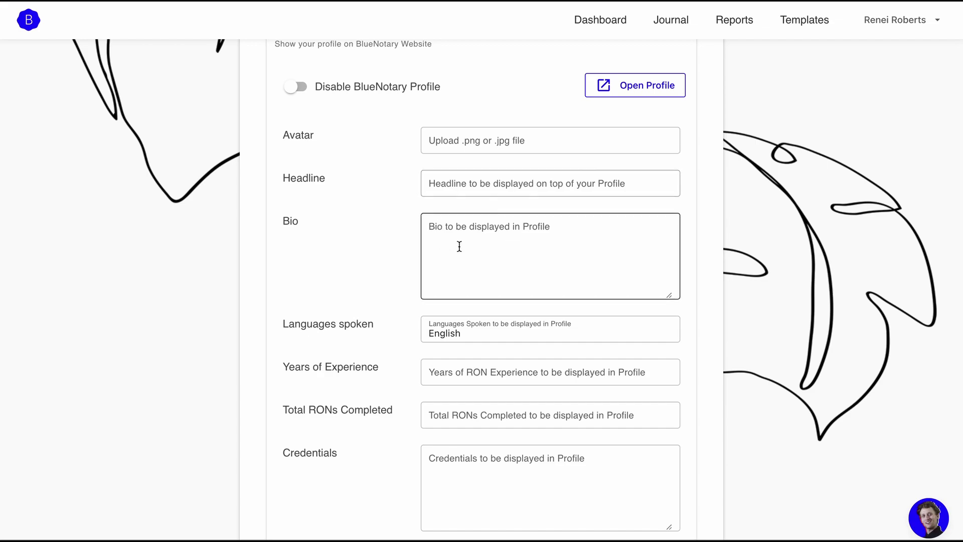
scroll(487, 243, "down", 1)
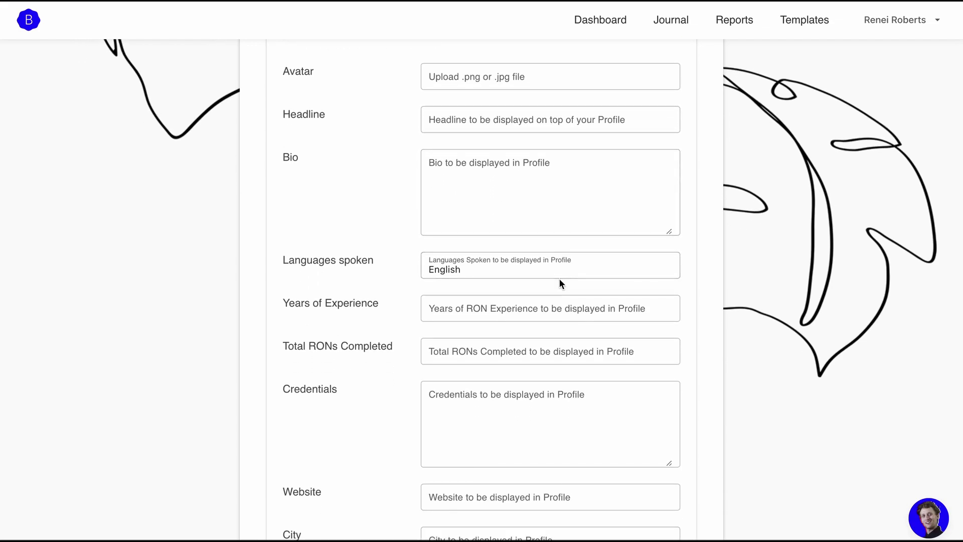
scroll(558, 278, "down", 1)
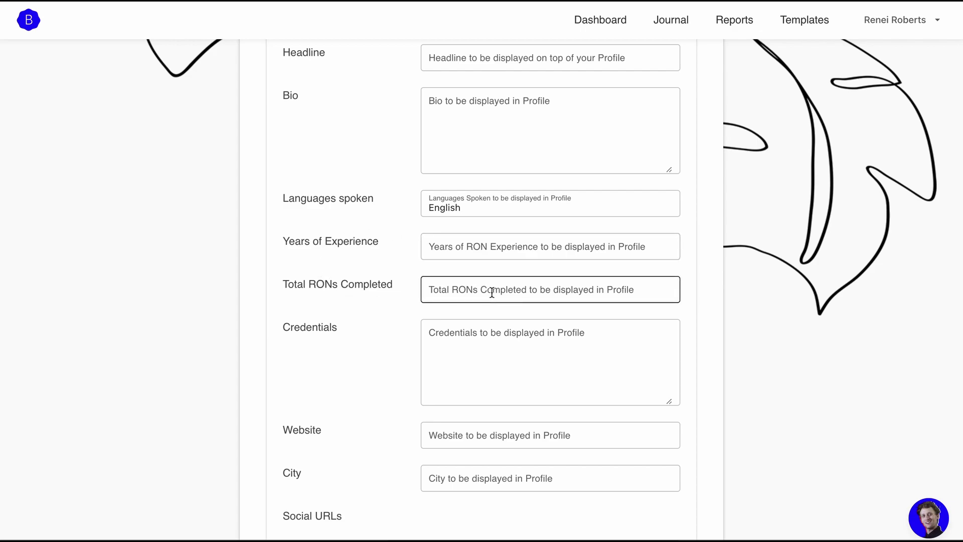
scroll(492, 292, "down", 1)
scroll(492, 290, "up", 1)
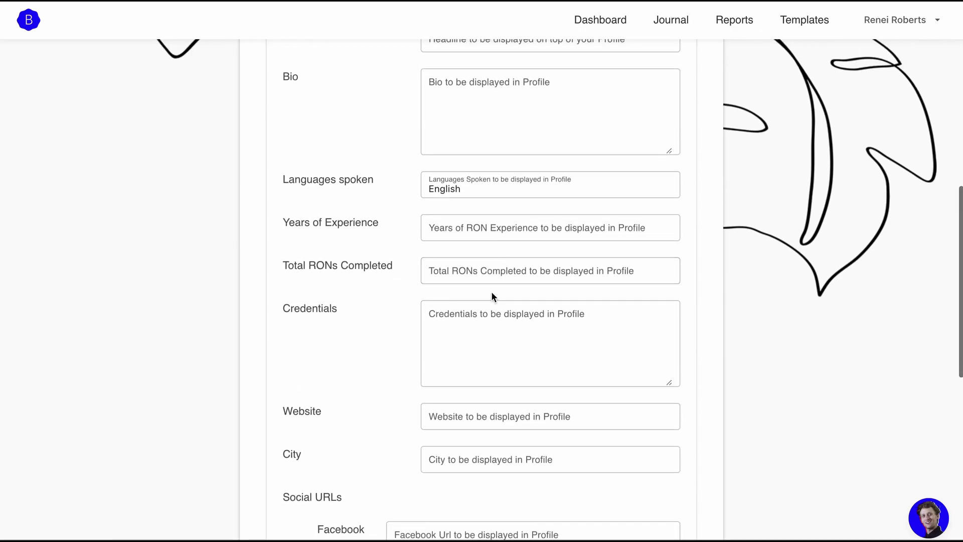
scroll(404, 405, "down", 1)
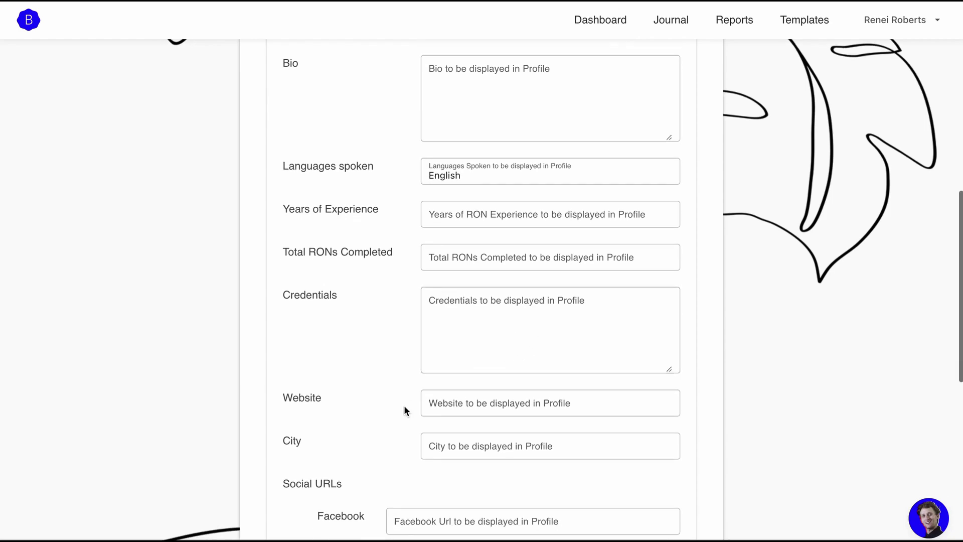
scroll(406, 409, "down", 2)
scroll(501, 421, "down", 1)
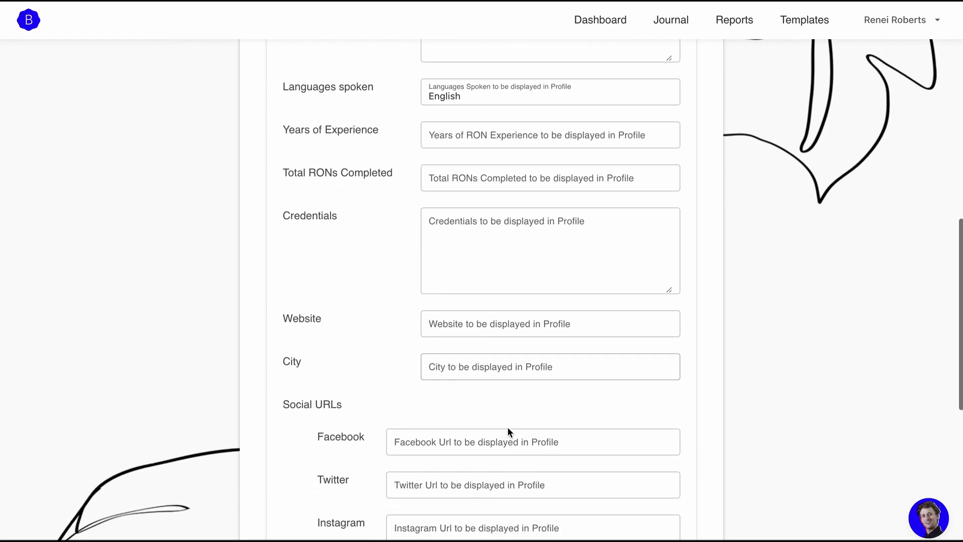
- Examine the profile's social URL fields and the E&O insurance coverage and expiration fields, then return to the account details
scroll(502, 421, "down", 3)
left_click(441, 437)
scroll(442, 441, "down", 1)
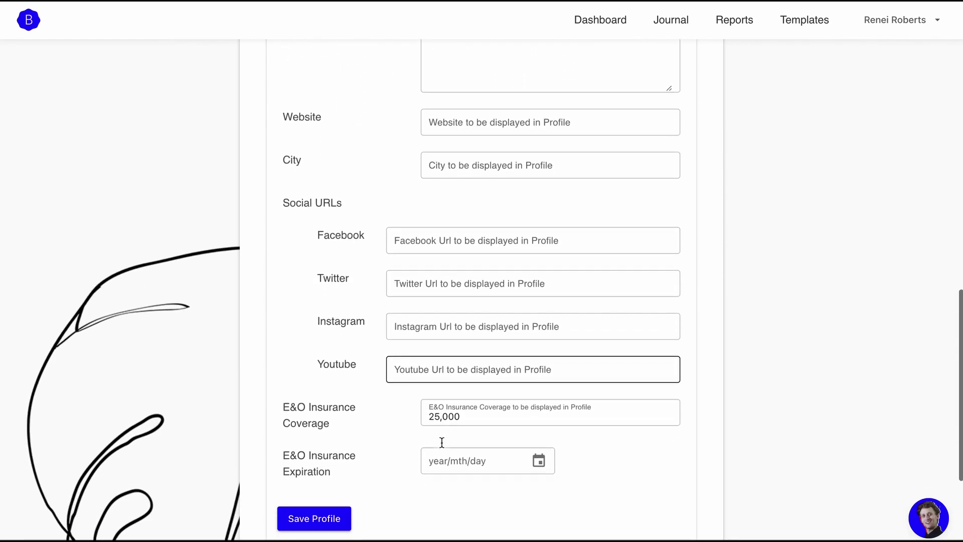
scroll(442, 442, "down", 1)
left_click(500, 400)
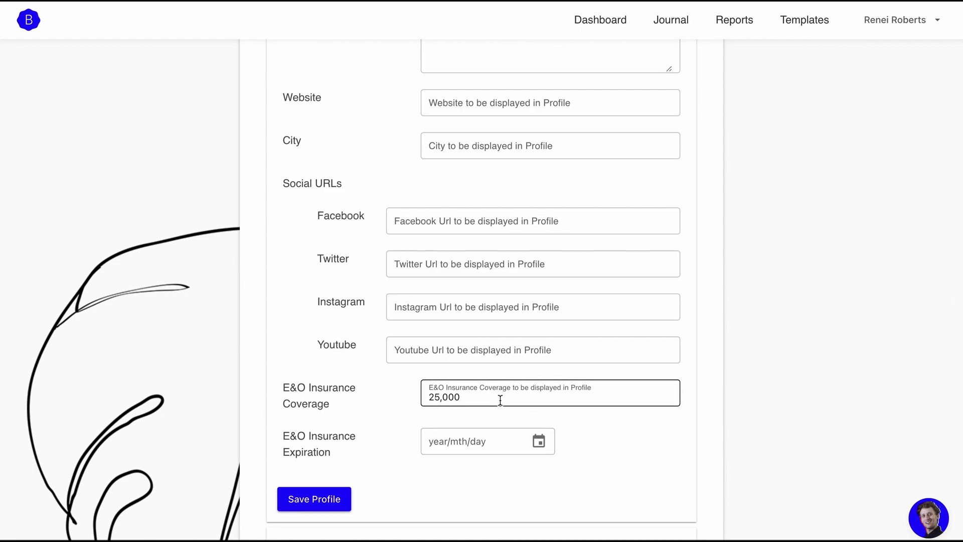
scroll(497, 396, "up", 1)
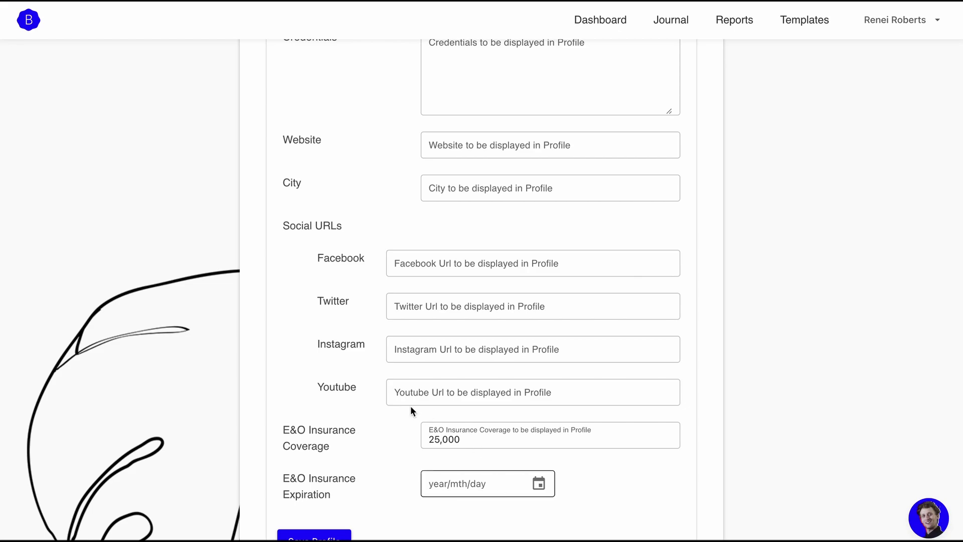
scroll(411, 406, "down", 2)
scroll(377, 451, "up", 15)
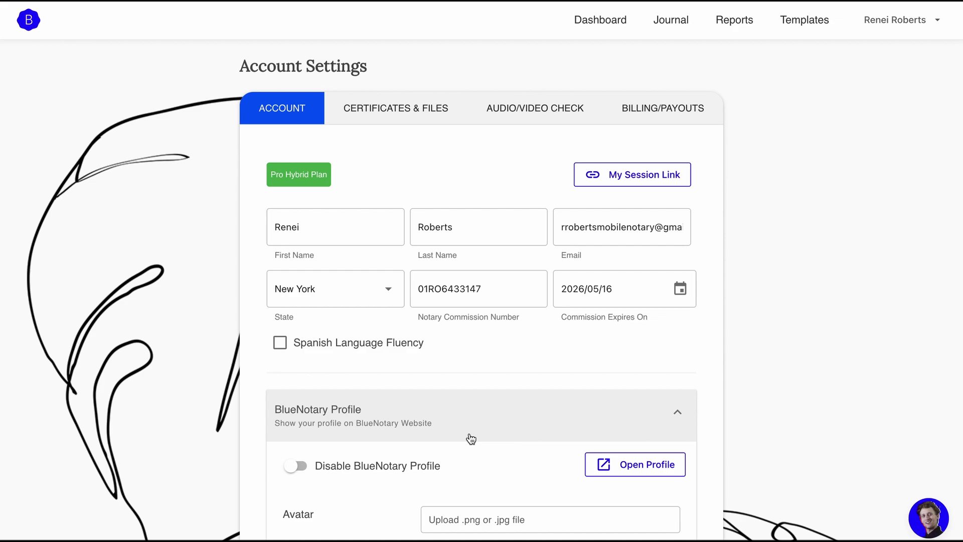
- Review the notary's account details, the Spanish Language Fluency option and the profile fields, then collapse the BlueNotary Profile section
scroll(364, 399, "down", 1)
scroll(363, 398, "down", 1)
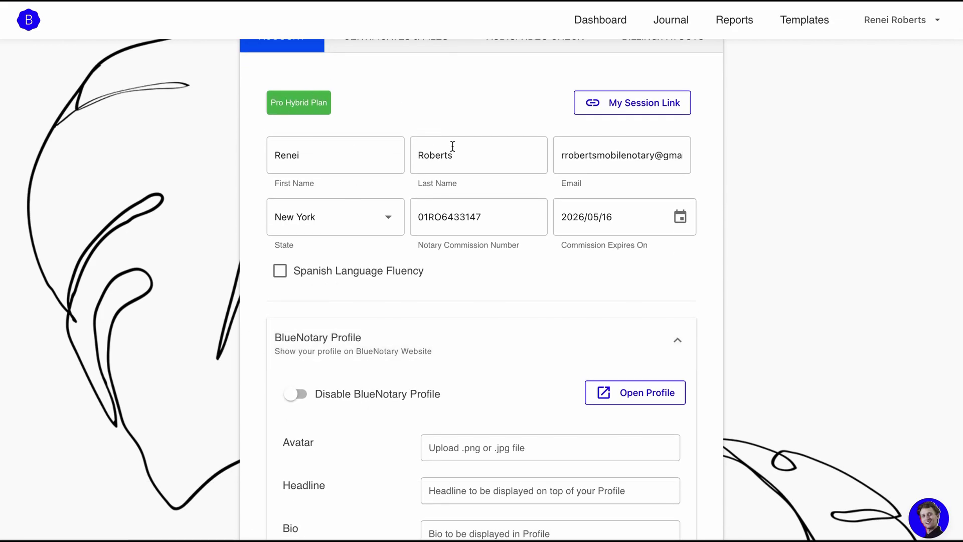
scroll(455, 133, "up", 1)
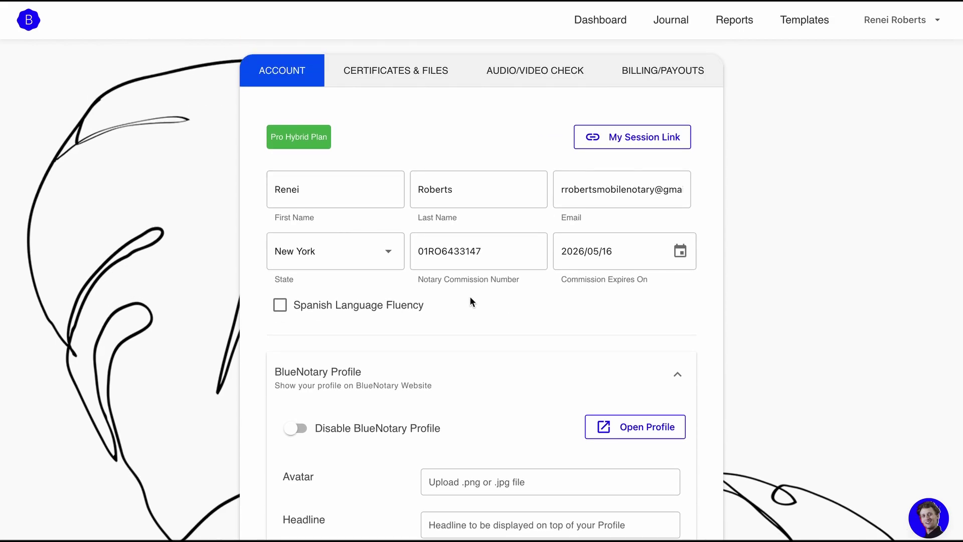
scroll(479, 307, "down", 1)
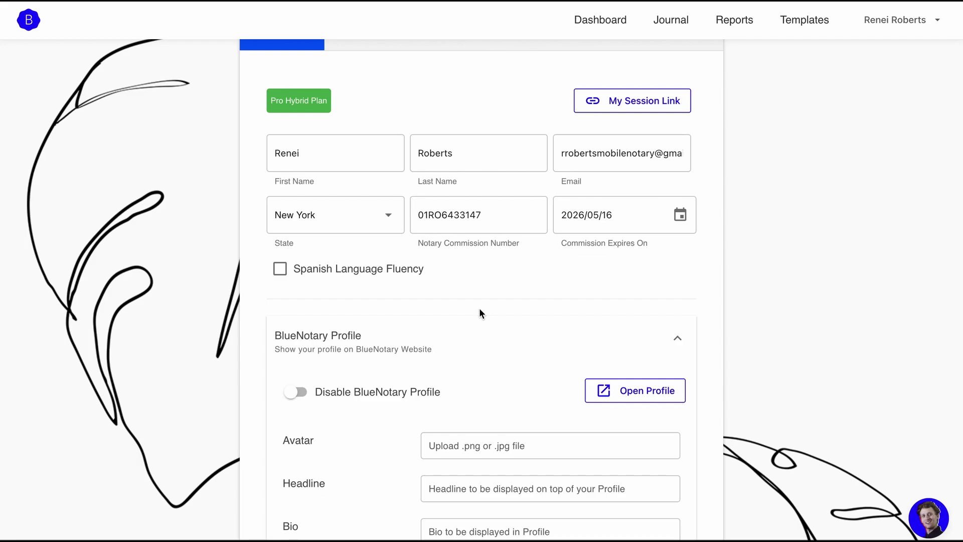
scroll(480, 311, "down", 1)
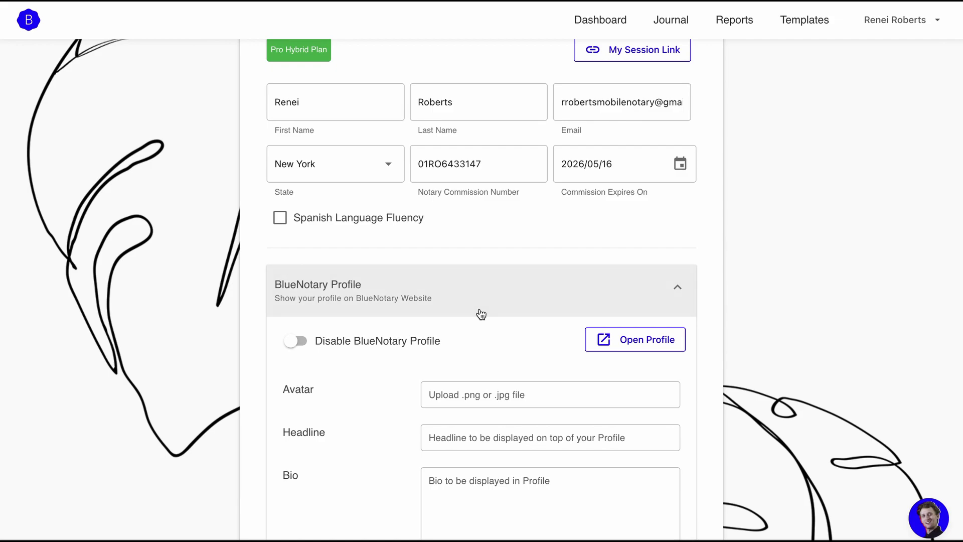
scroll(480, 314, "up", 3)
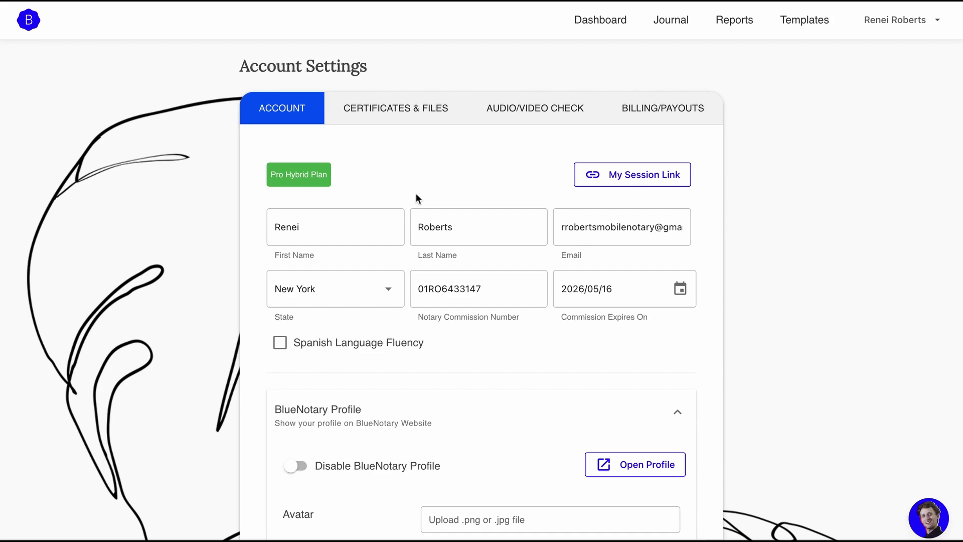
scroll(465, 190, "down", 3)
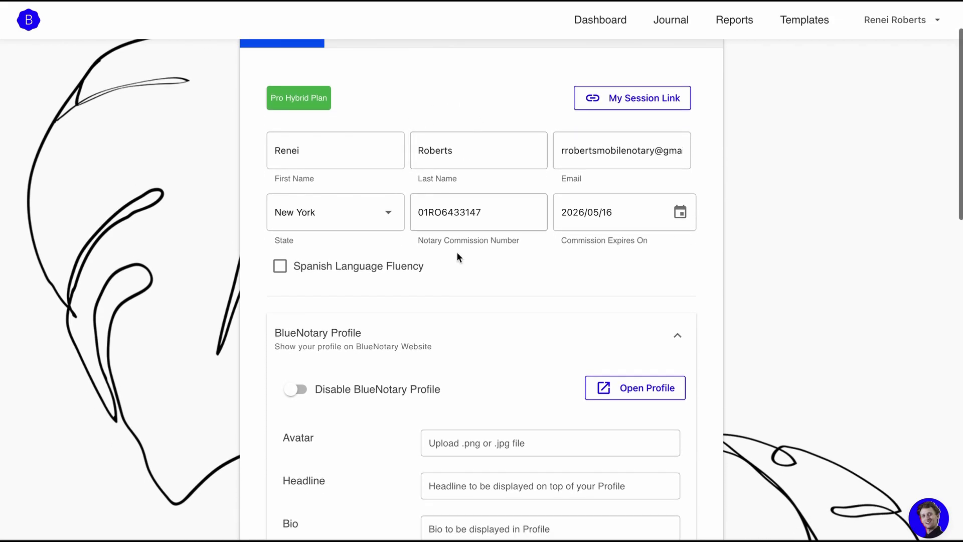
scroll(463, 266, "down", 2)
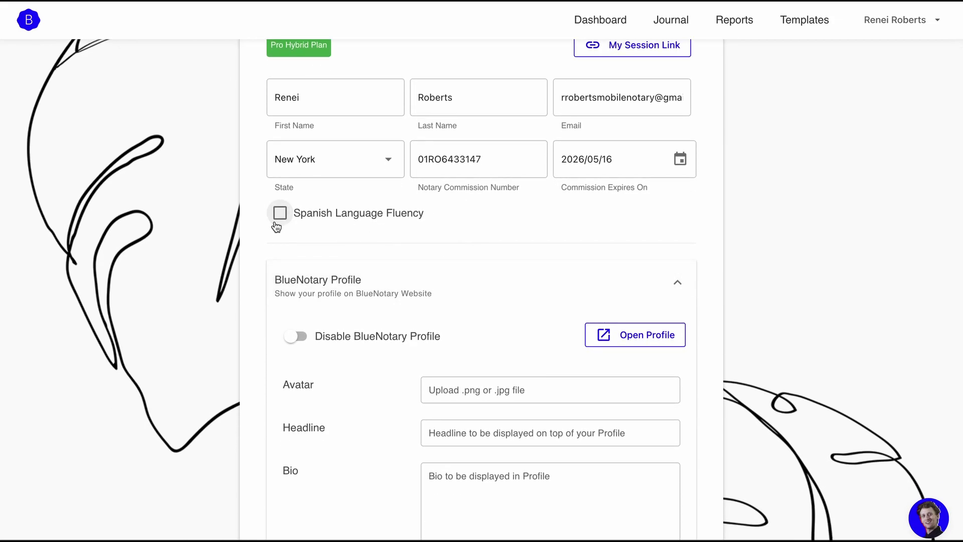
scroll(468, 313, "down", 20)
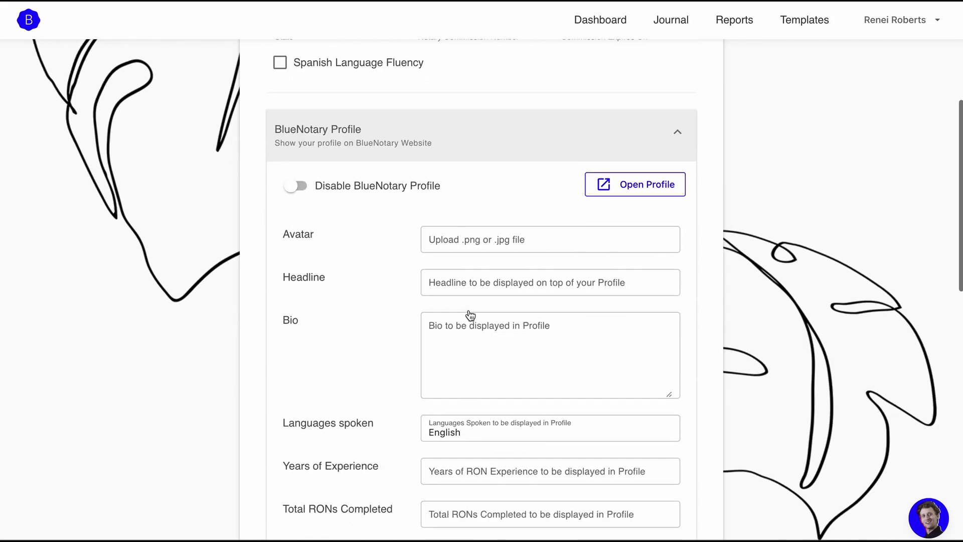
scroll(469, 310, "up", 18)
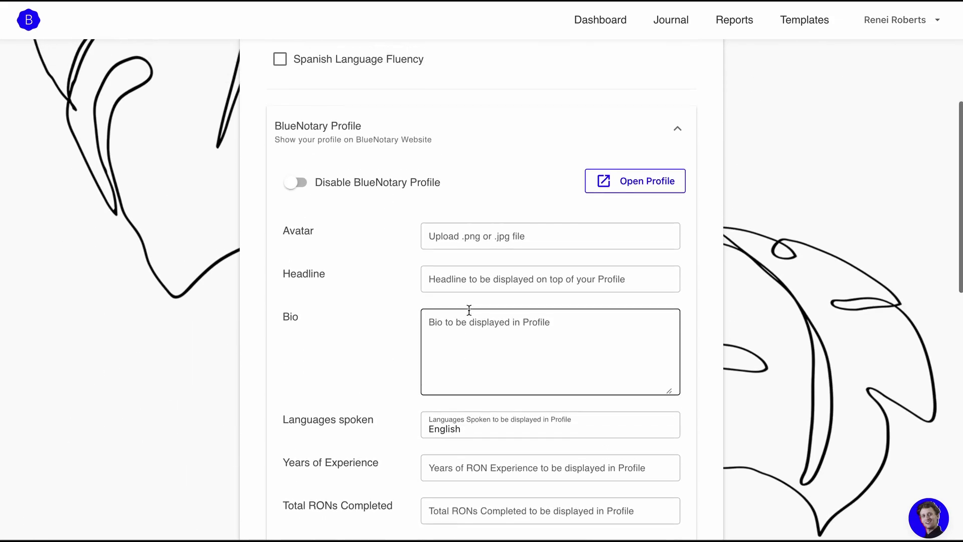
left_click(668, 235)
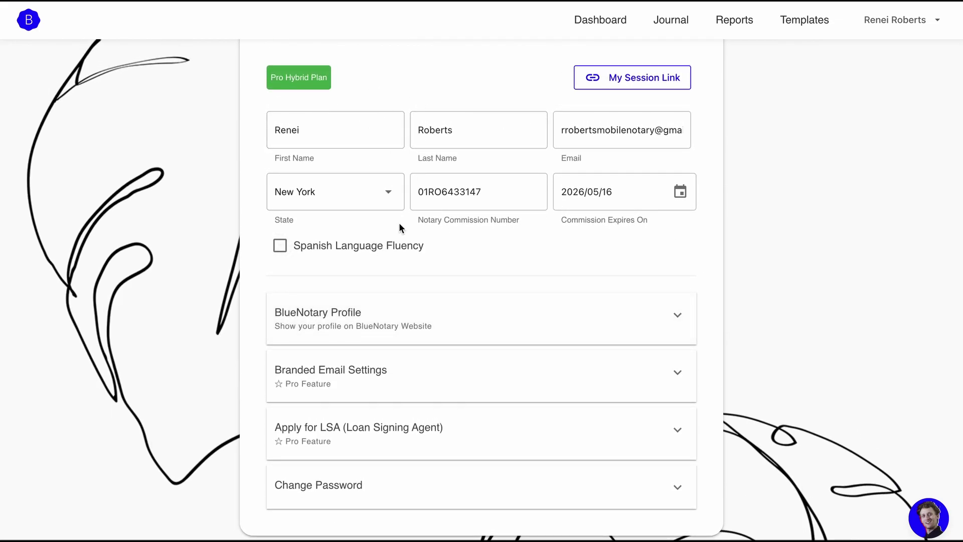
- Expand Branded Email Settings, examine the enable option, logo and custom invitation message, then collapse the section
left_click(355, 392)
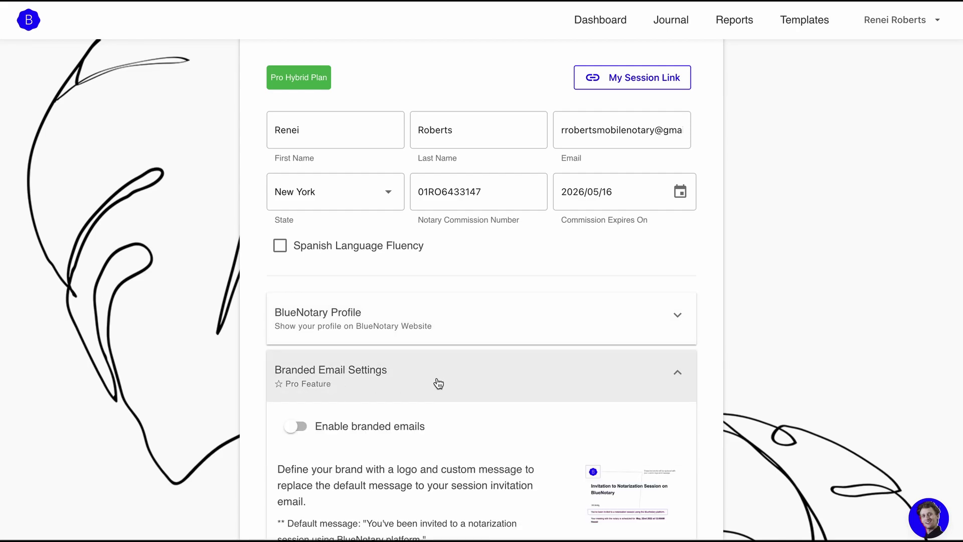
scroll(439, 383, "down", 5)
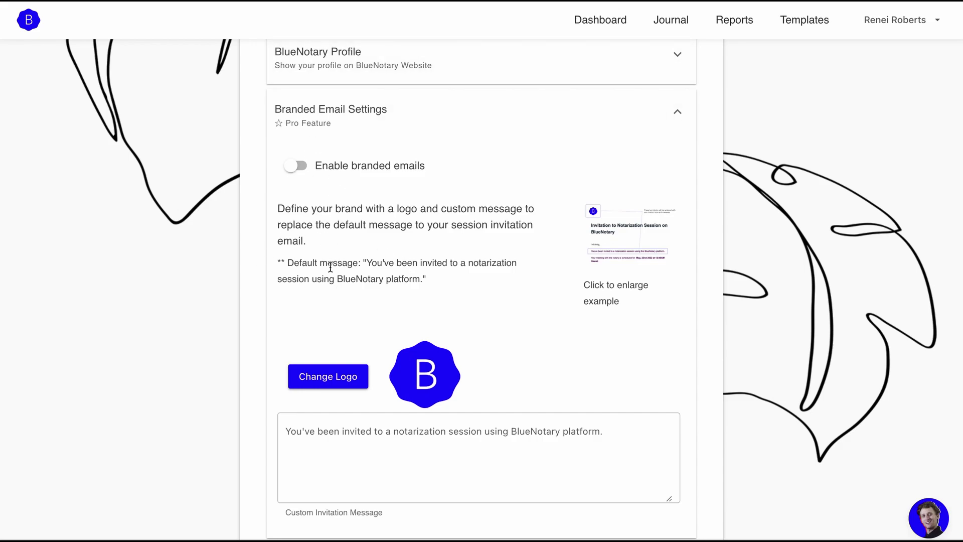
scroll(419, 321, "down", 2)
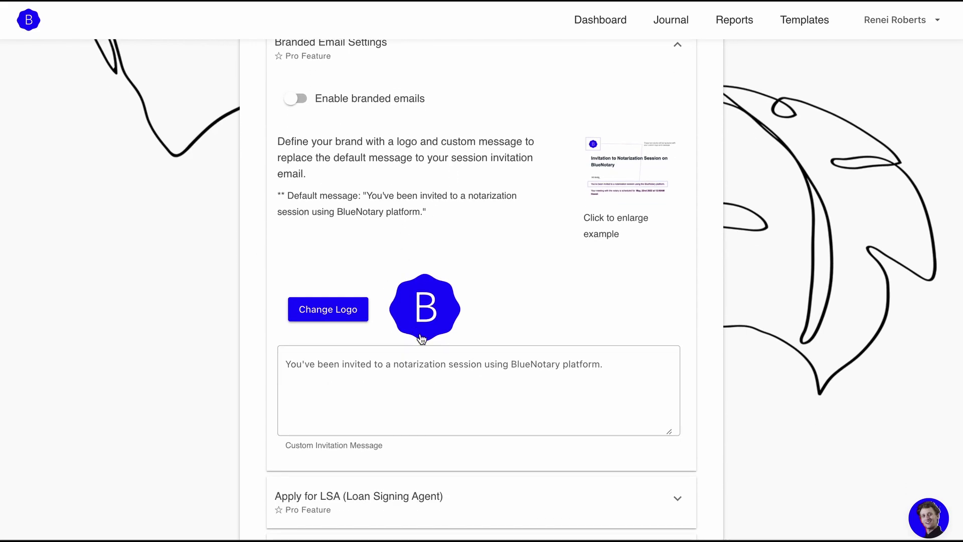
scroll(429, 361, "up", 2)
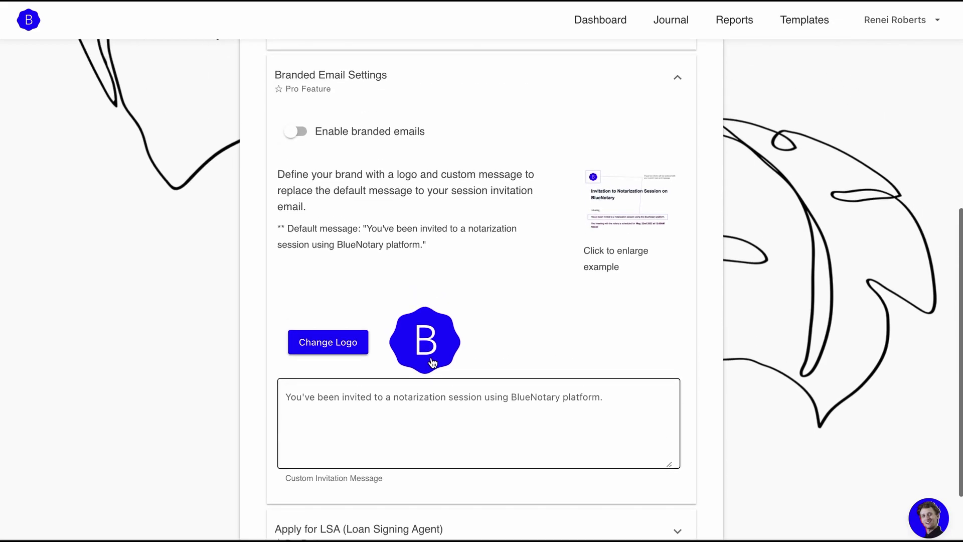
left_click(680, 83)
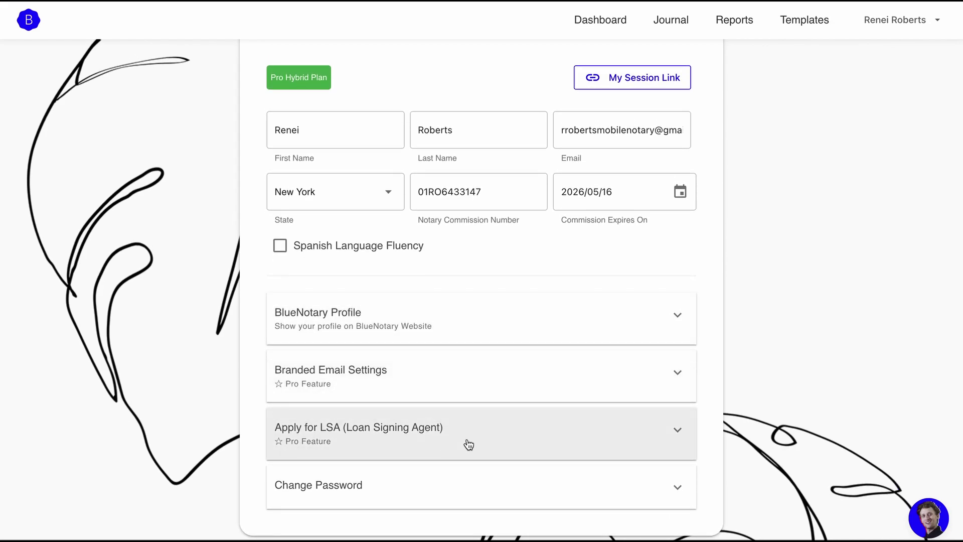
- Open the Apply for LSA (Loan Signing Agent) form, examine its experience and proof requirements, and close it without submitting
left_click(486, 444)
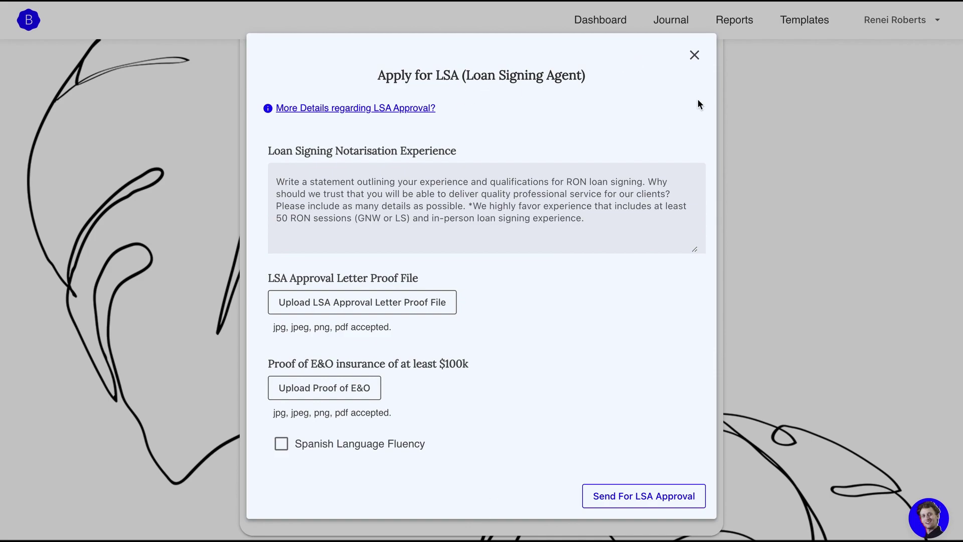
left_click(694, 57)
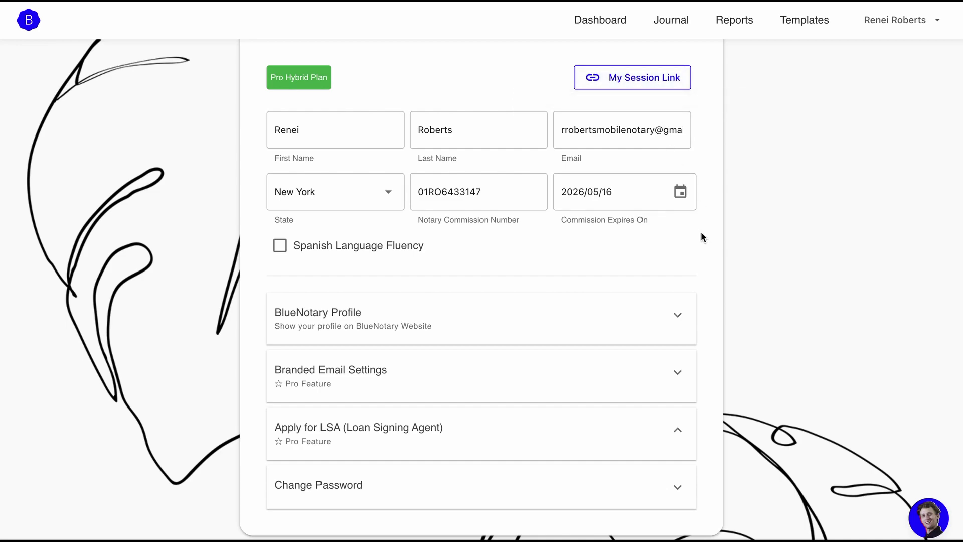
scroll(693, 262, "up", 3)
scroll(692, 265, "down", 1)
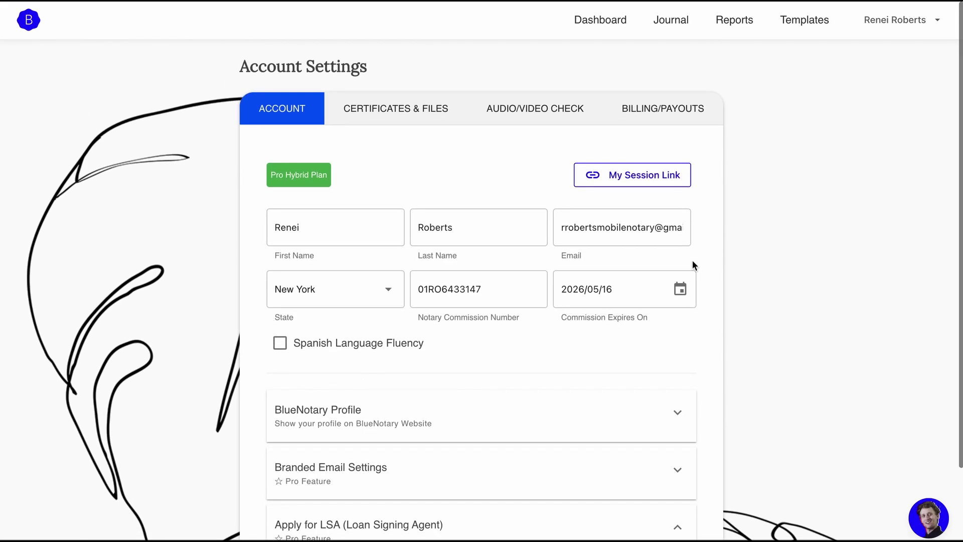
- Open the Certificates & Files settings and examine the eSeal with its upload and purchase options
left_click(386, 113)
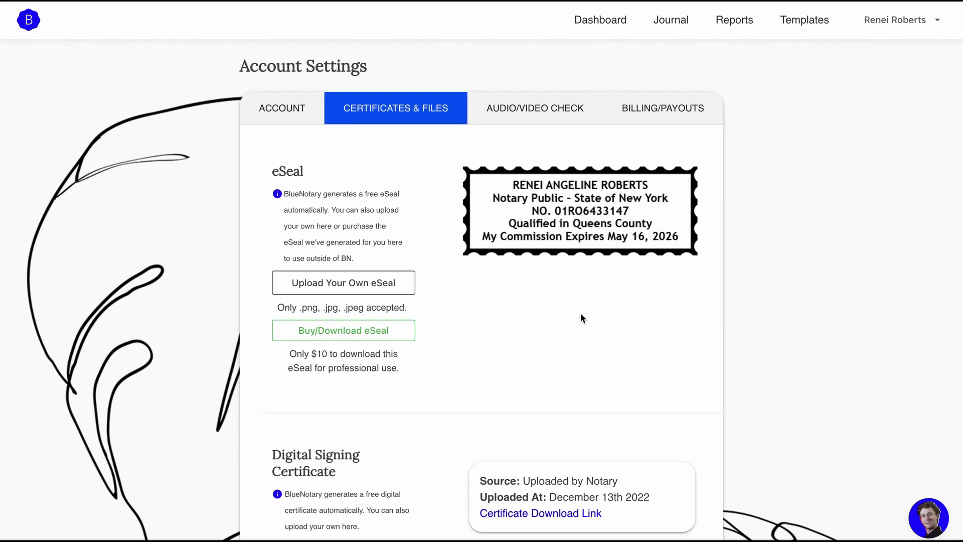
scroll(596, 357, "down", 2)
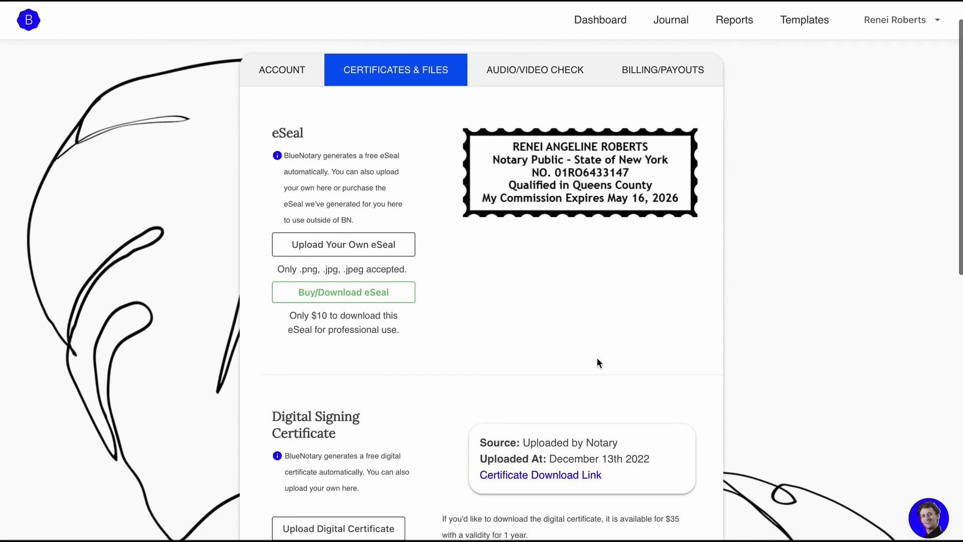
scroll(597, 357, "down", 1)
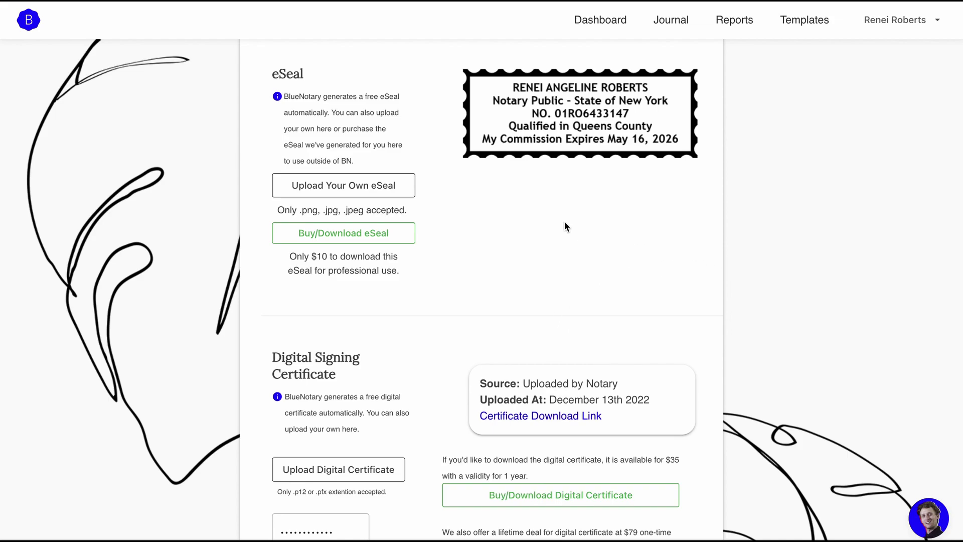
scroll(564, 222, "up", 3)
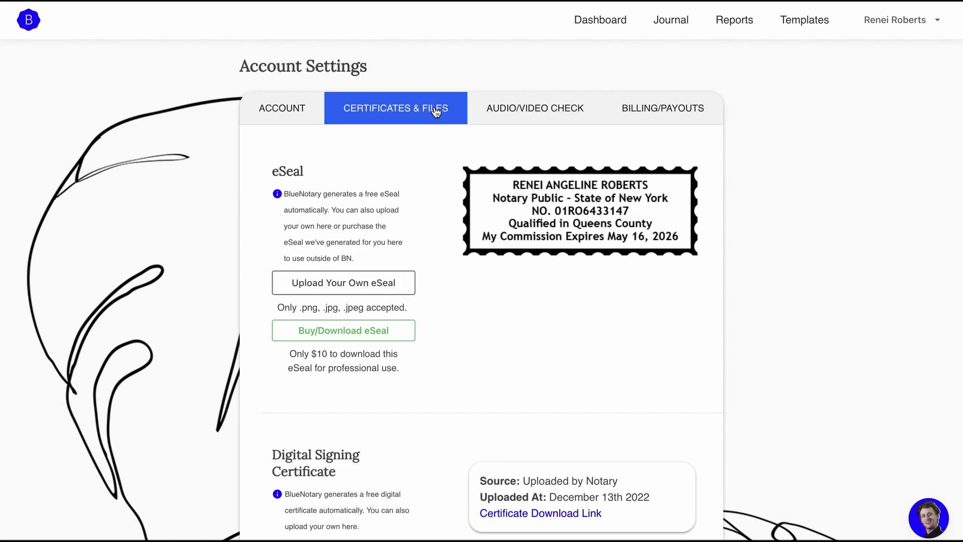
scroll(431, 123, "down", 3)
scroll(431, 122, "up", 1)
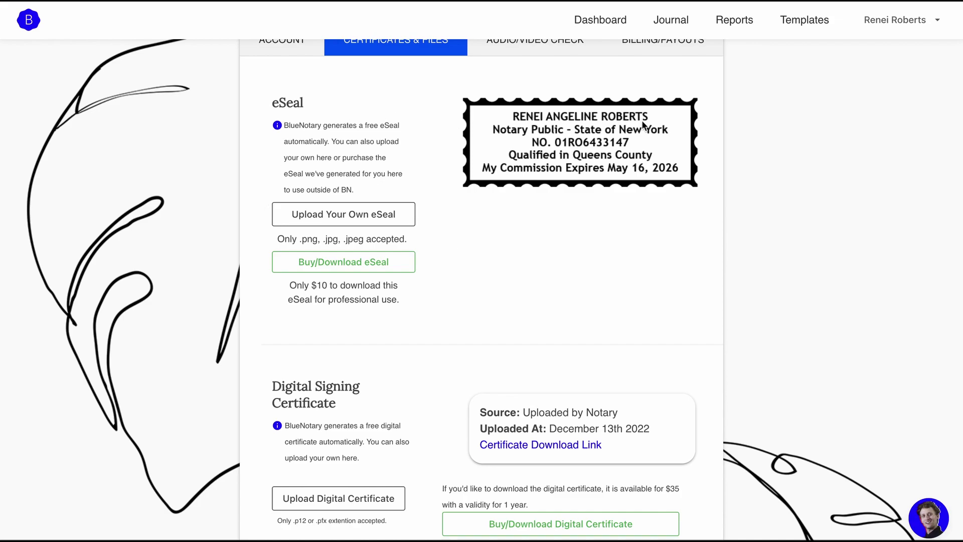
scroll(445, 175, "up", 1)
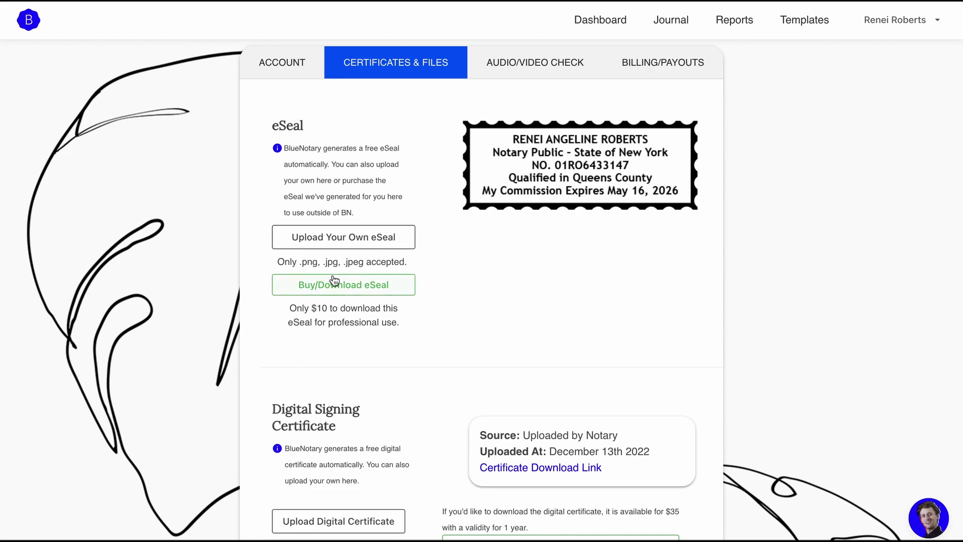
left_click(381, 249)
scroll(552, 172, "down", 1)
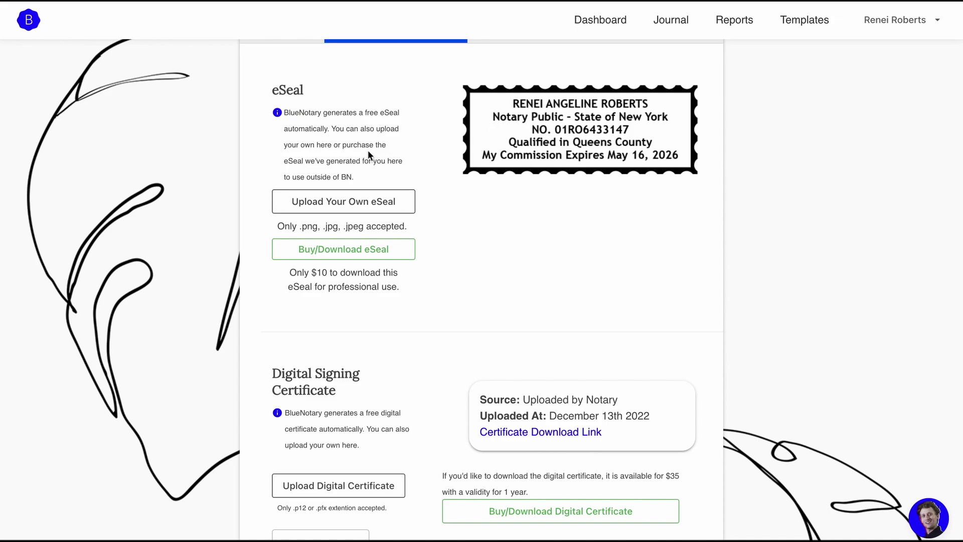
- Examine the Digital Signing Certificate's upload, password and purchase options, along with the RON Approval Document section
scroll(413, 254, "down", 2)
scroll(414, 253, "down", 1)
scroll(414, 254, "down", 1)
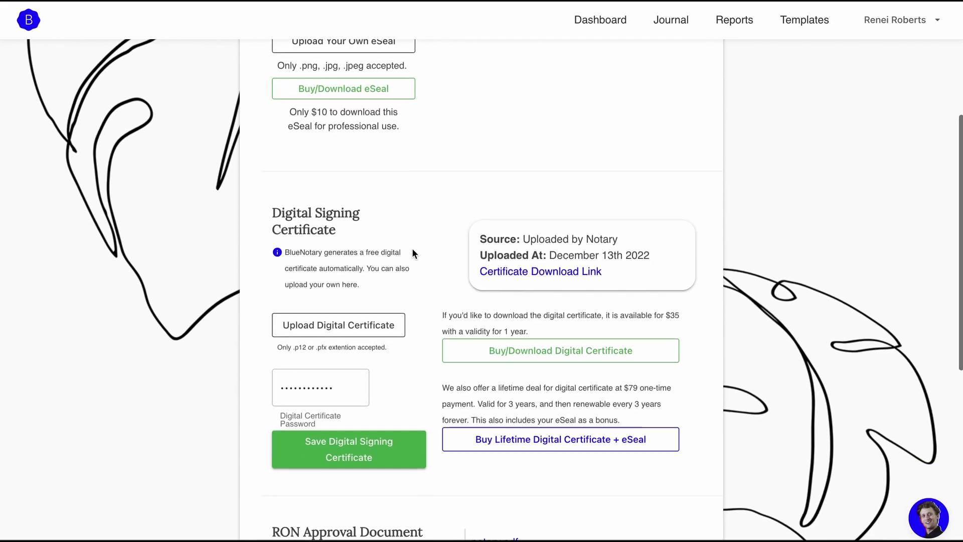
scroll(412, 253, "down", 3)
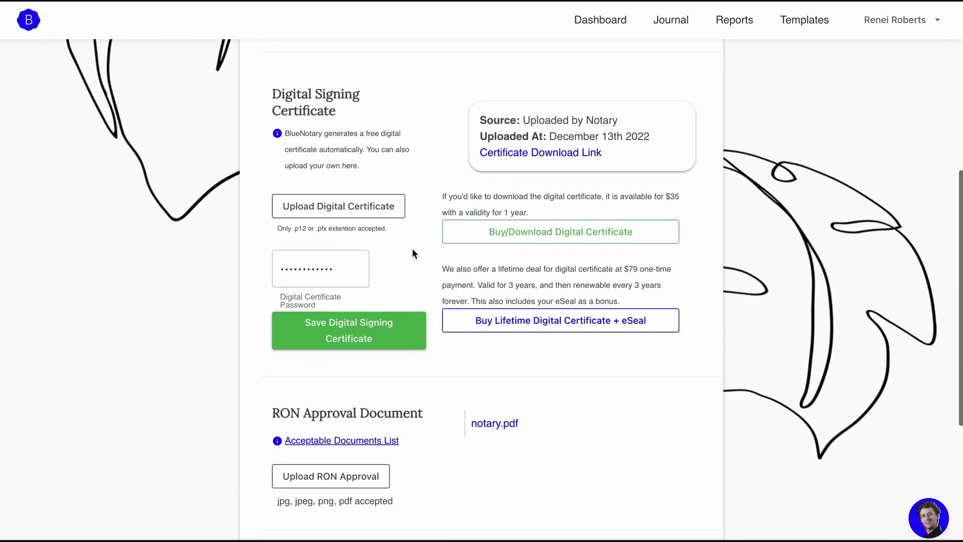
scroll(412, 252, "down", 1)
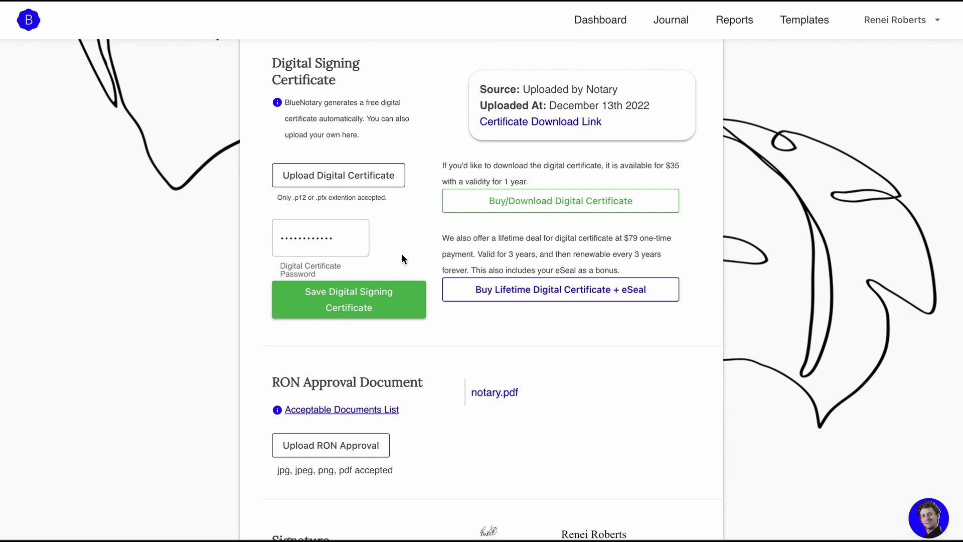
scroll(402, 255, "down", 1)
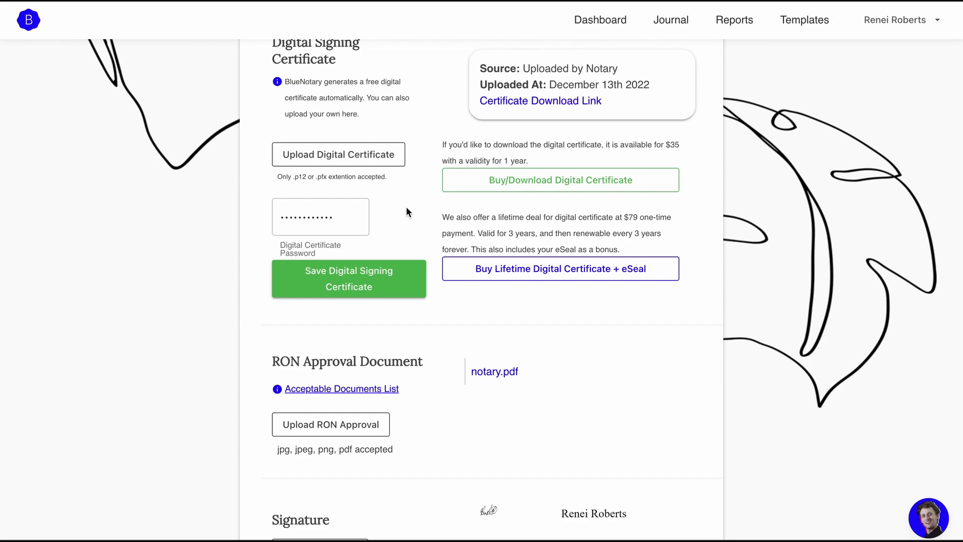
scroll(406, 208, "up", 1)
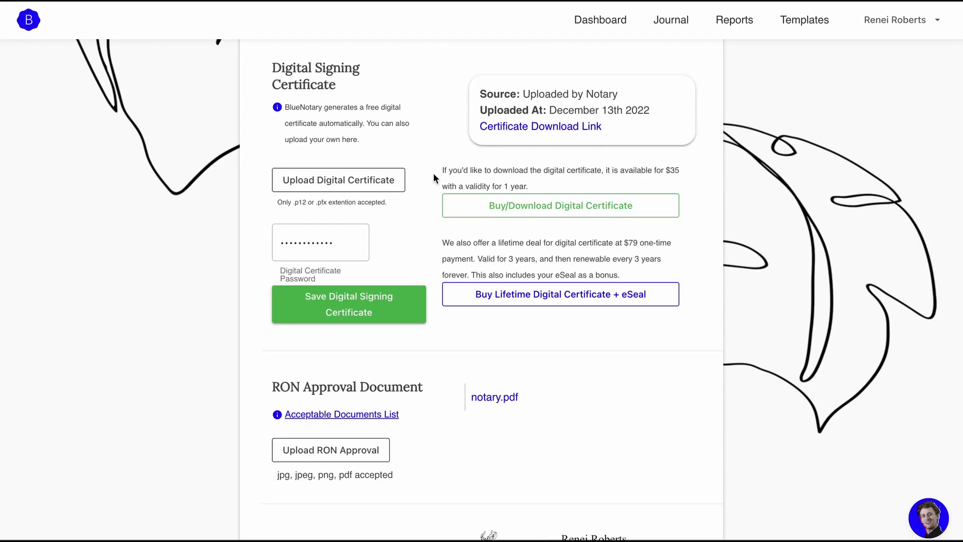
scroll(460, 306, "down", 2)
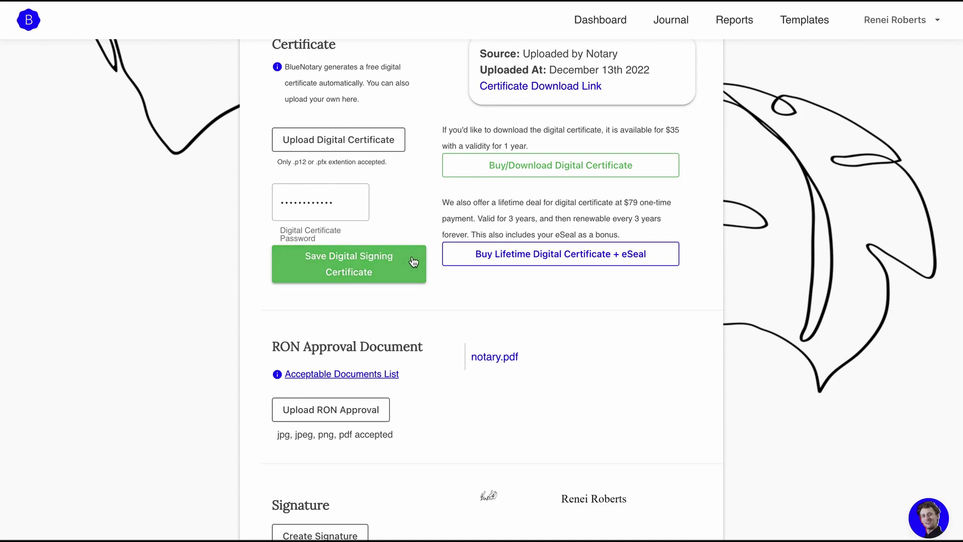
scroll(398, 142, "up", 1)
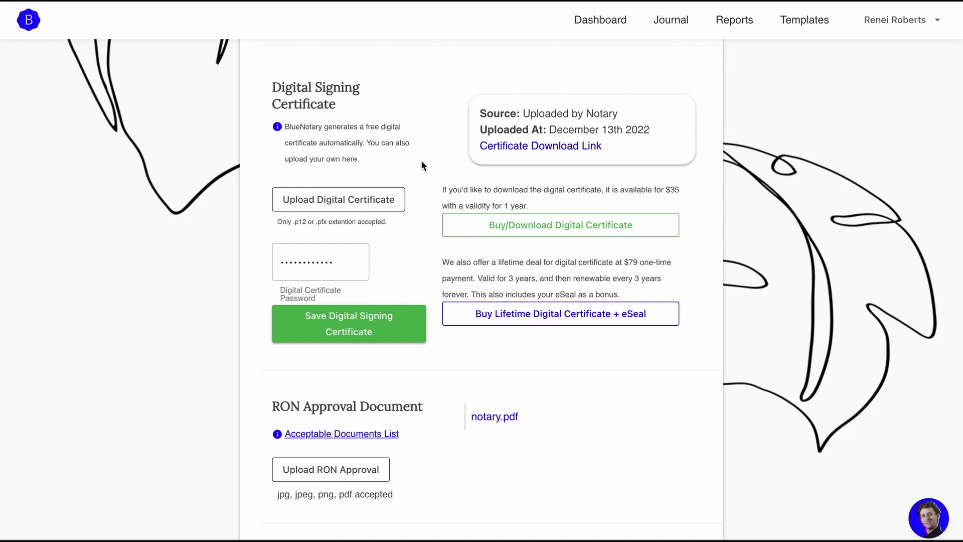
scroll(484, 167, "down", 1)
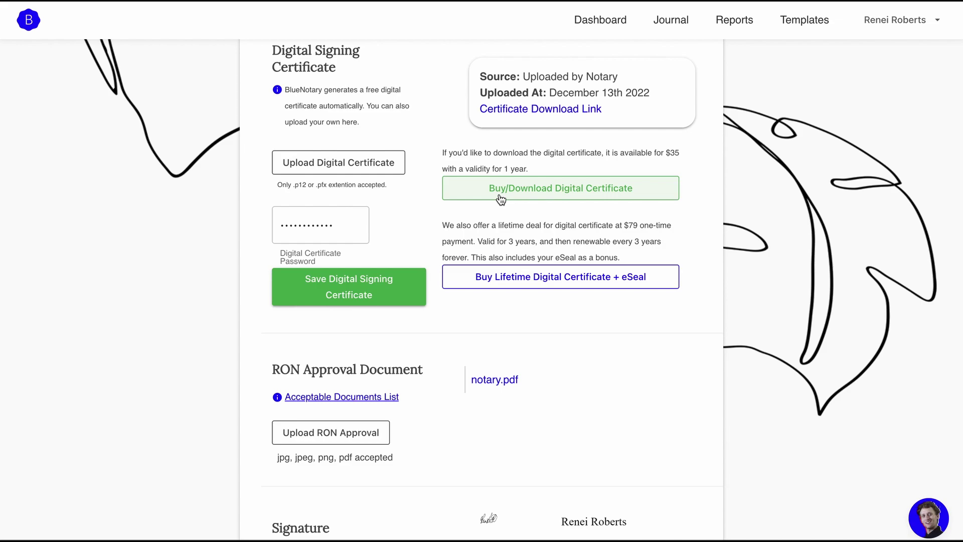
scroll(428, 123, "up", 1)
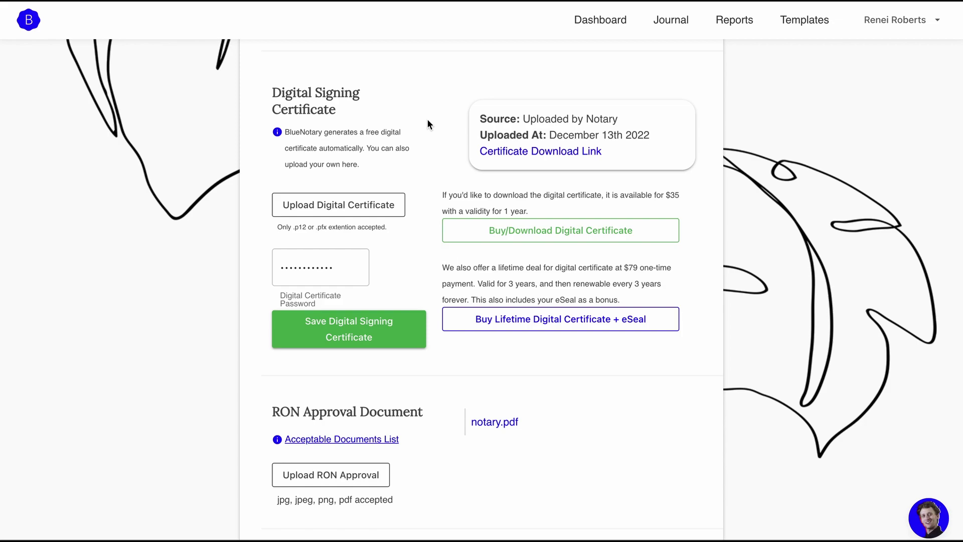
scroll(425, 217, "down", 1)
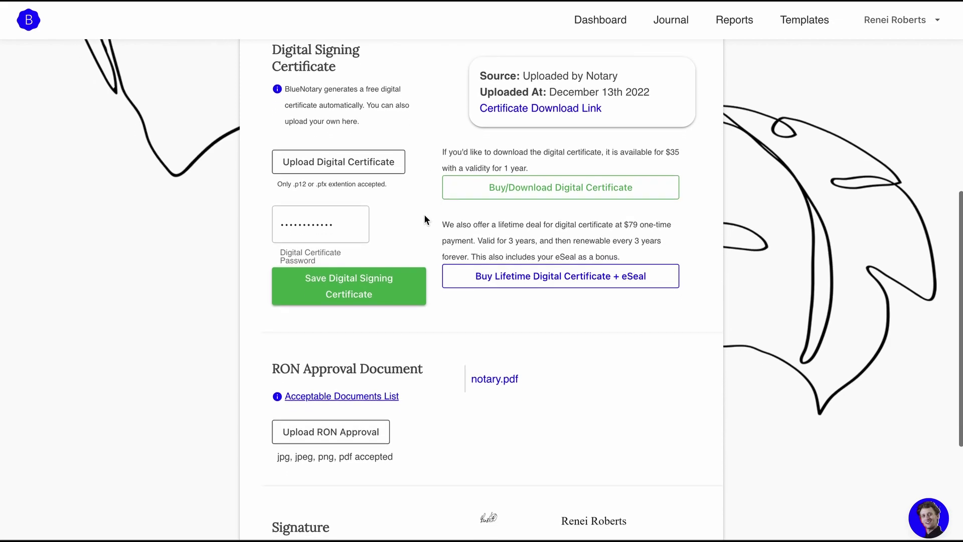
- Examine the offers to buy the one-year digital certificate and the lifetime digital certificate with eSeal
scroll(424, 216, "down", 1)
scroll(423, 213, "up", 1)
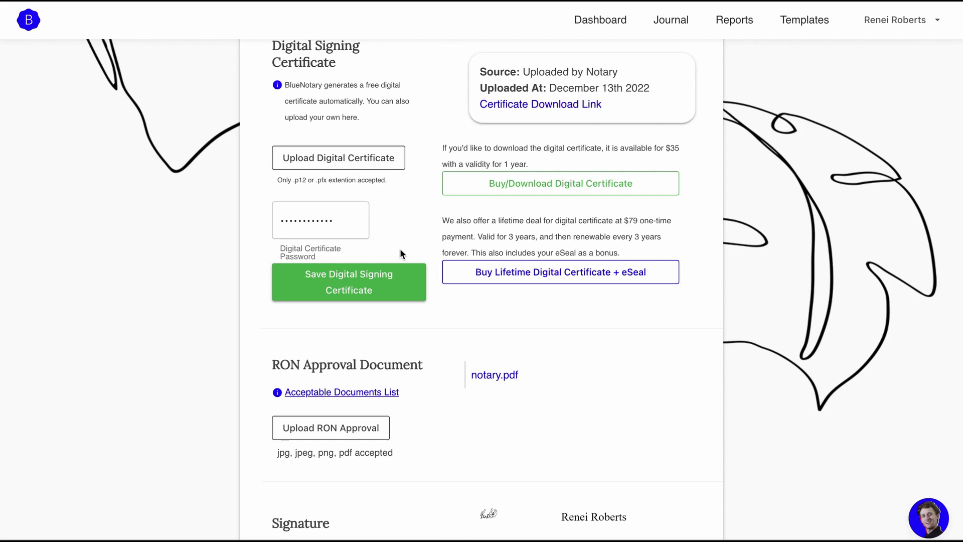
scroll(399, 248, "up", 3)
scroll(514, 193, "down", 2)
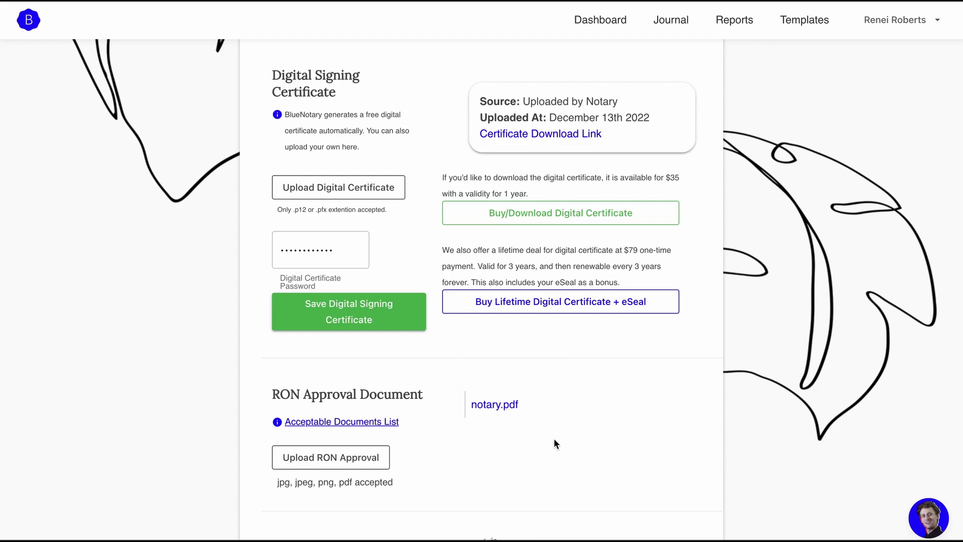
scroll(539, 353, "down", 1)
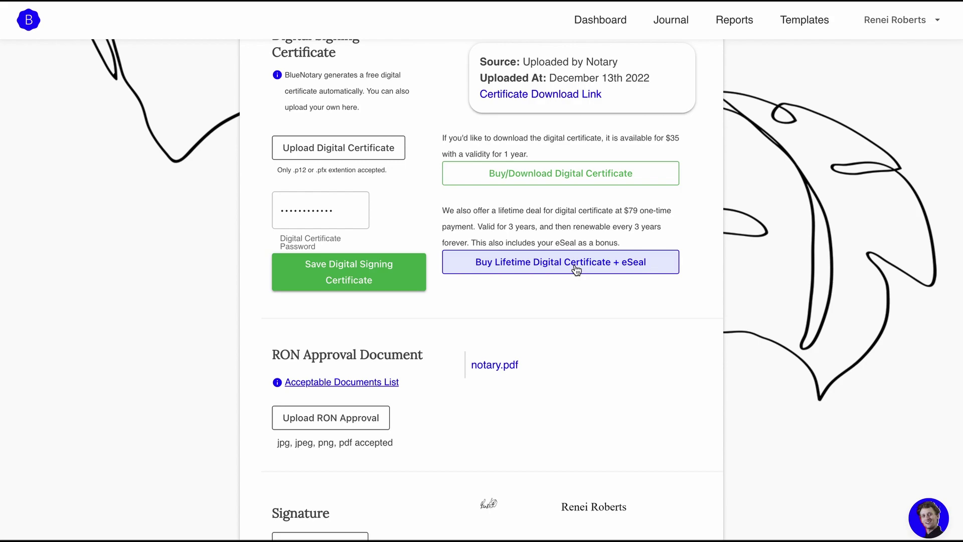
- Examine the RON Approval Document, Signature and Notary Certificates sections, checking back against the eSeal
scroll(435, 299, "down", 2)
scroll(435, 302, "down", 3)
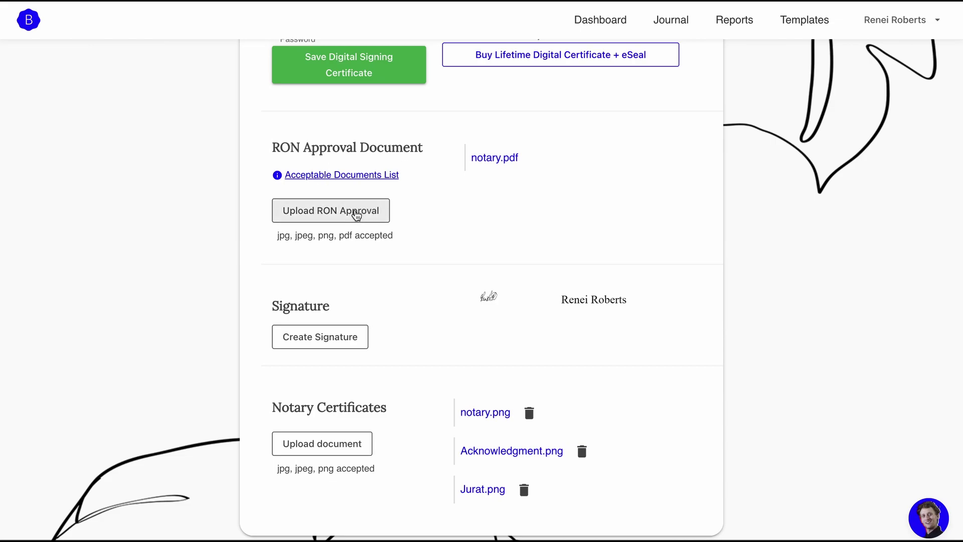
left_click(333, 177)
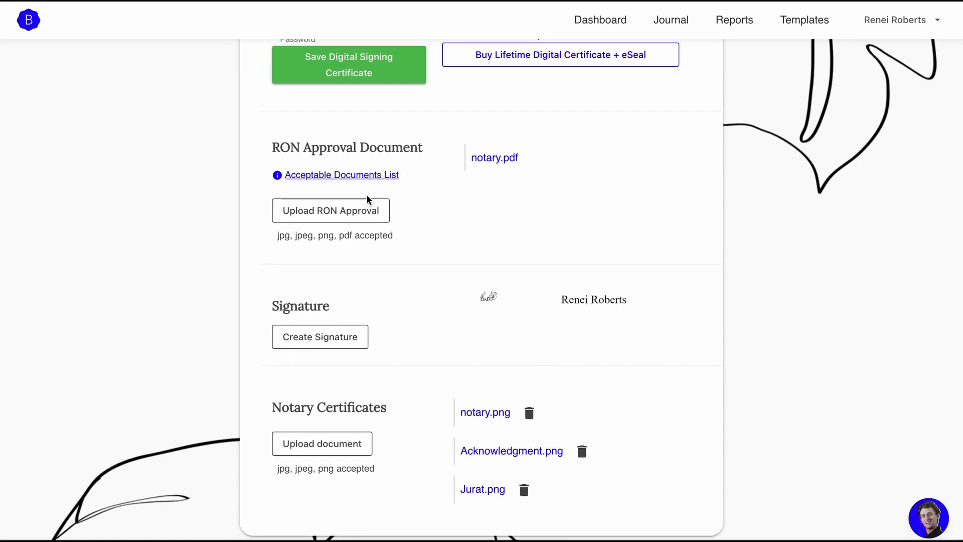
scroll(511, 220, "down", 1)
scroll(528, 314, "up", 15)
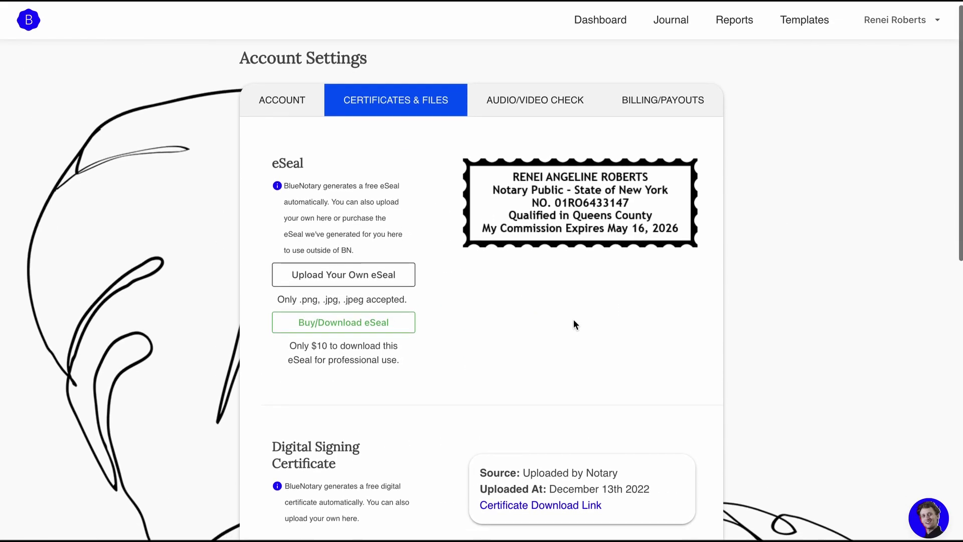
scroll(575, 324, "down", 5)
scroll(589, 191, "down", 9)
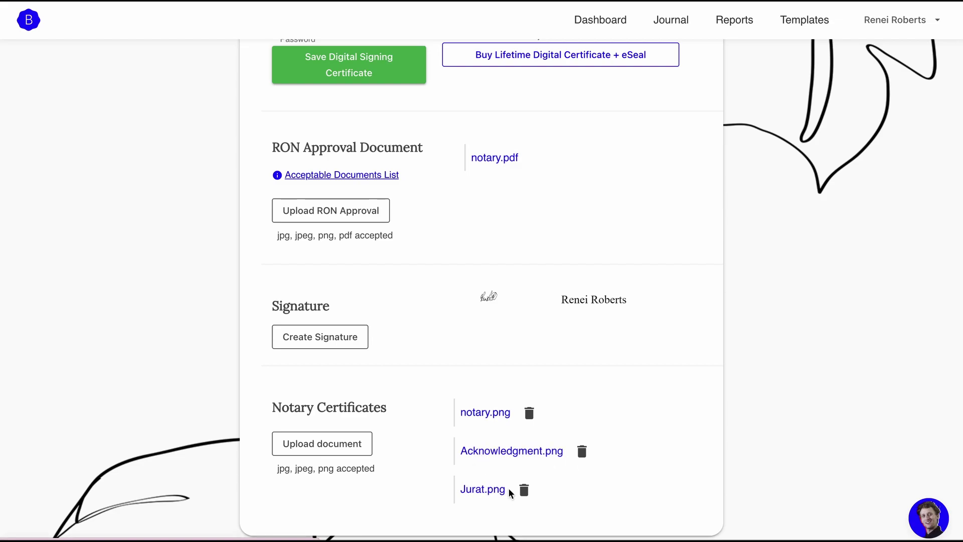
- View the Acknowledgment.png notary certificate, close it, and examine the document upload option for Notary Certificates
left_click(501, 454)
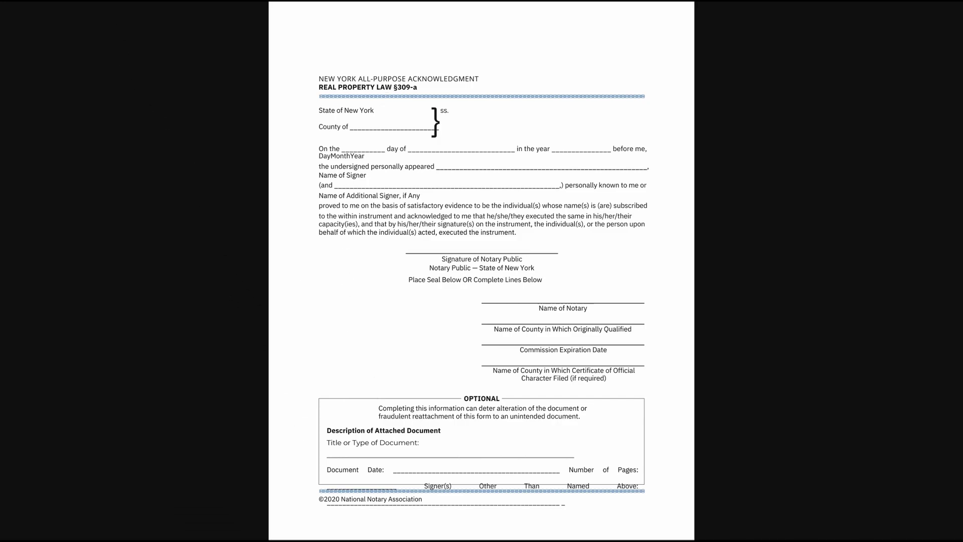
key("ctrl+w")
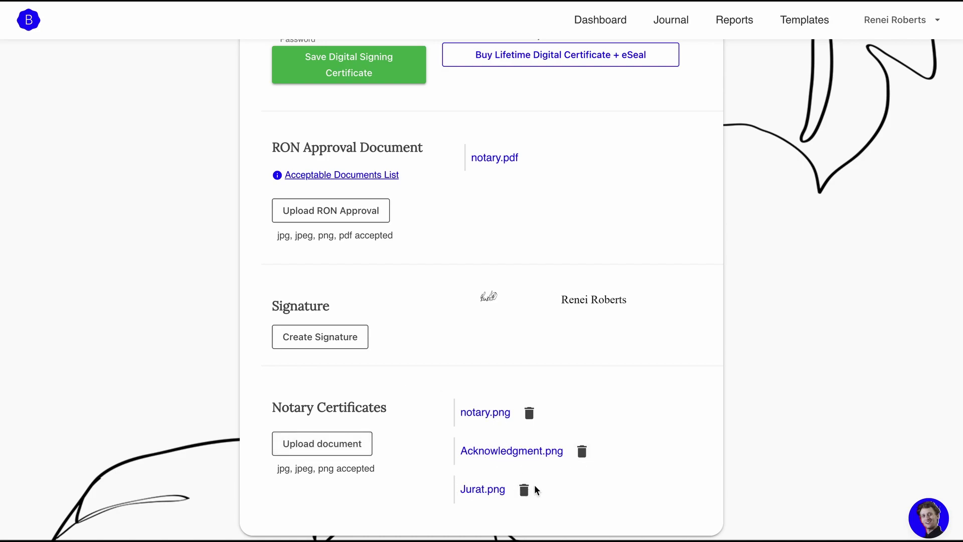
scroll(612, 365, "up", 1)
scroll(612, 366, "down", 1)
scroll(647, 339, "up", 1)
scroll(647, 339, "down", 1)
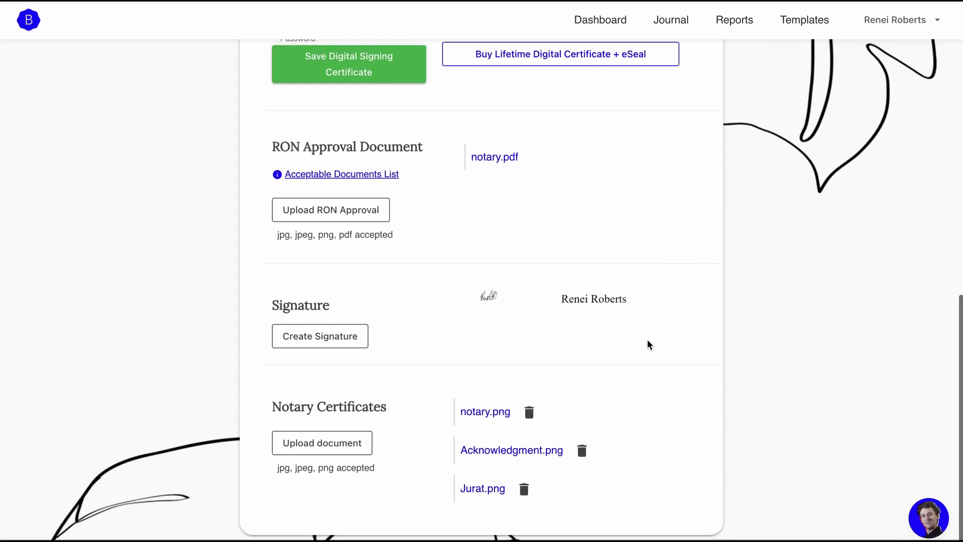
left_click(288, 447)
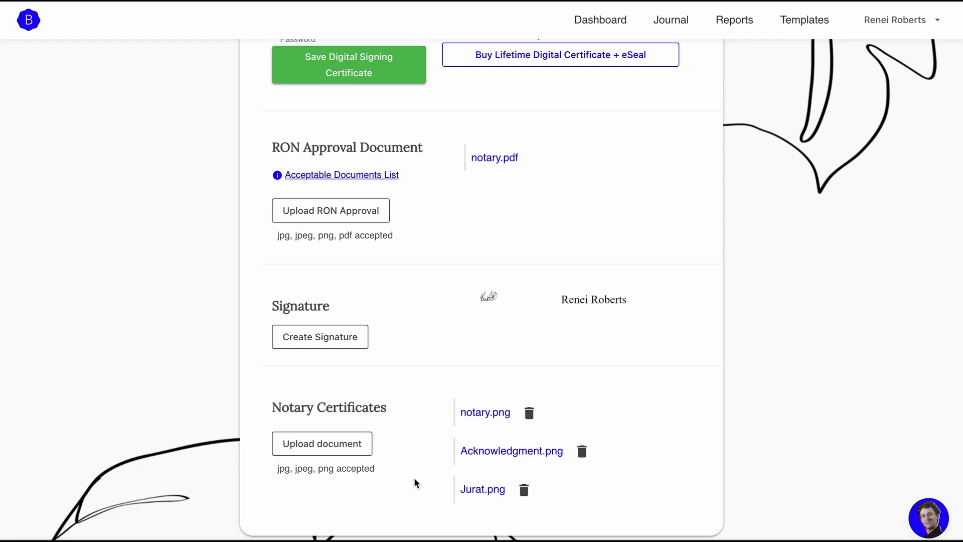
- Review the whole Certificates & Files page again, from the eSeal through to the Notary Certificates
scroll(415, 483, "up", 1)
scroll(401, 475, "down", 1)
scroll(616, 408, "up", 5)
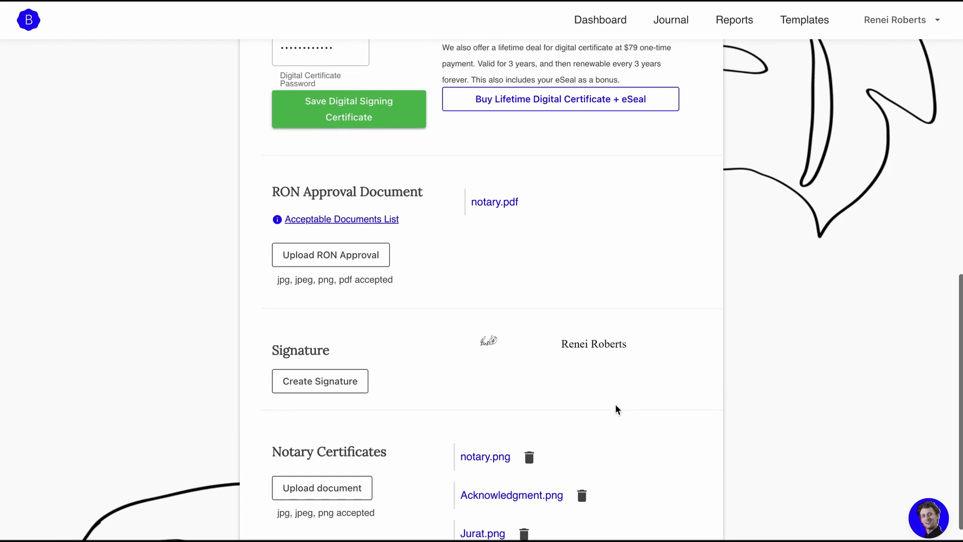
scroll(615, 409, "up", 8)
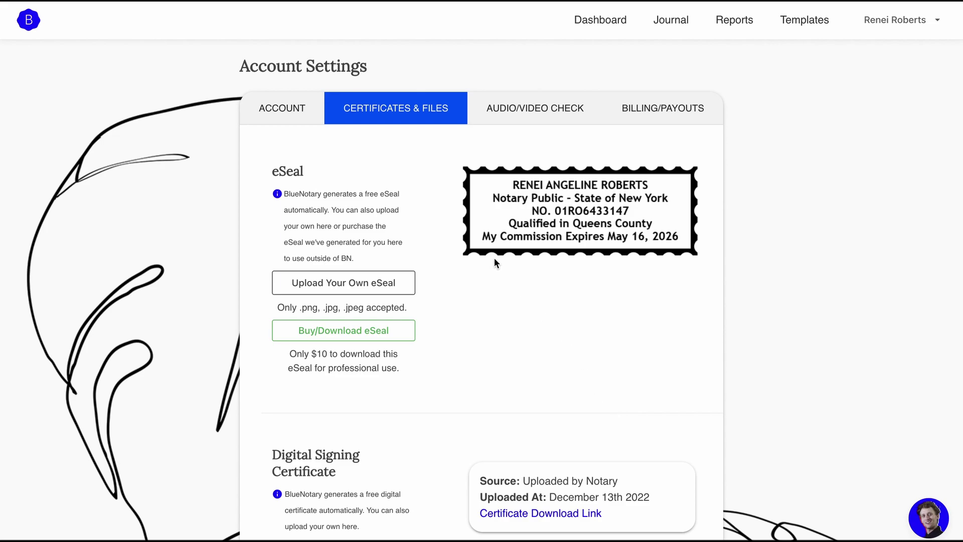
scroll(462, 353, "down", 5)
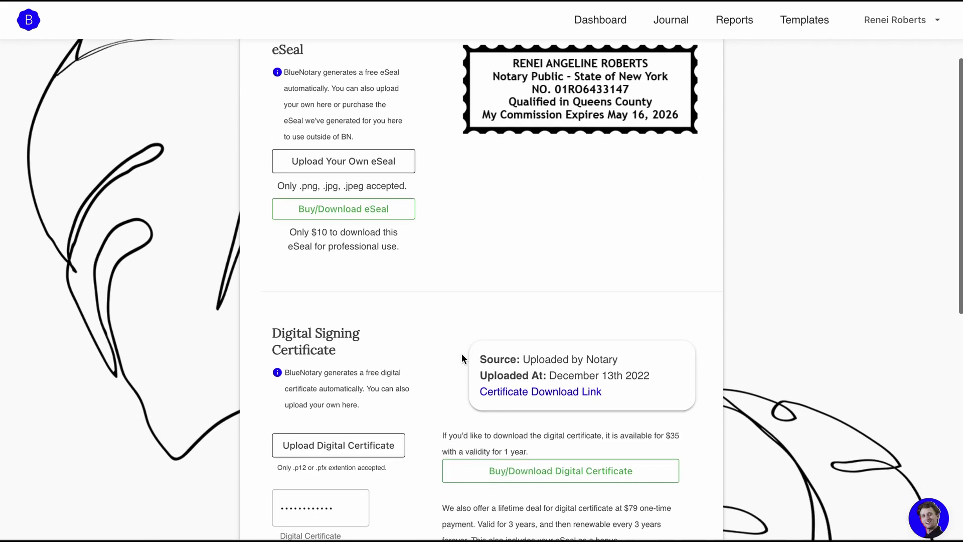
scroll(462, 353, "down", 3)
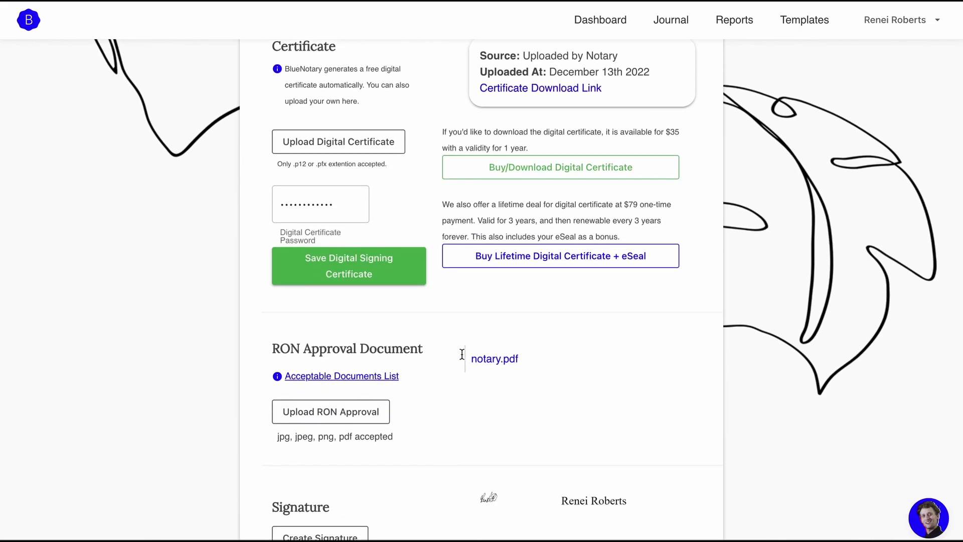
scroll(461, 353, "down", 2)
scroll(462, 355, "down", 1)
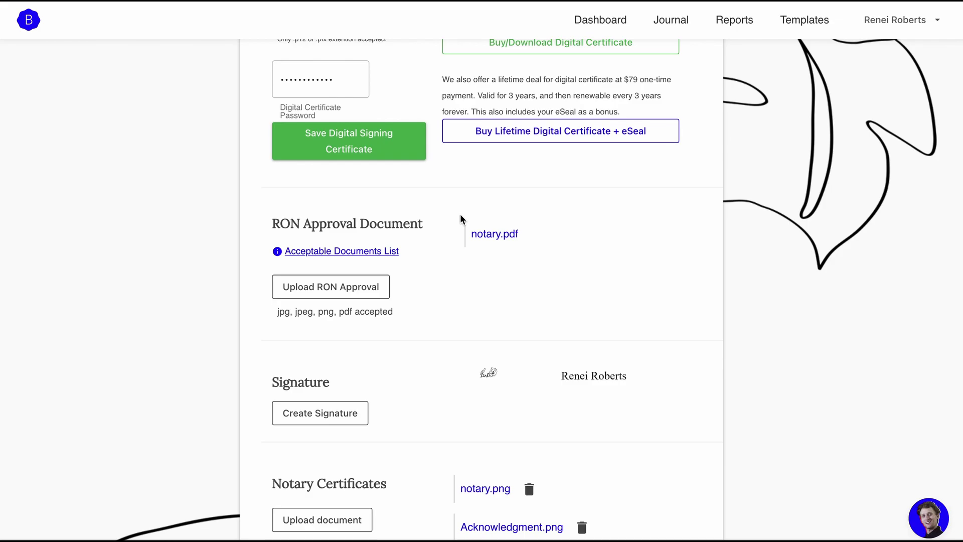
scroll(507, 223, "up", 10)
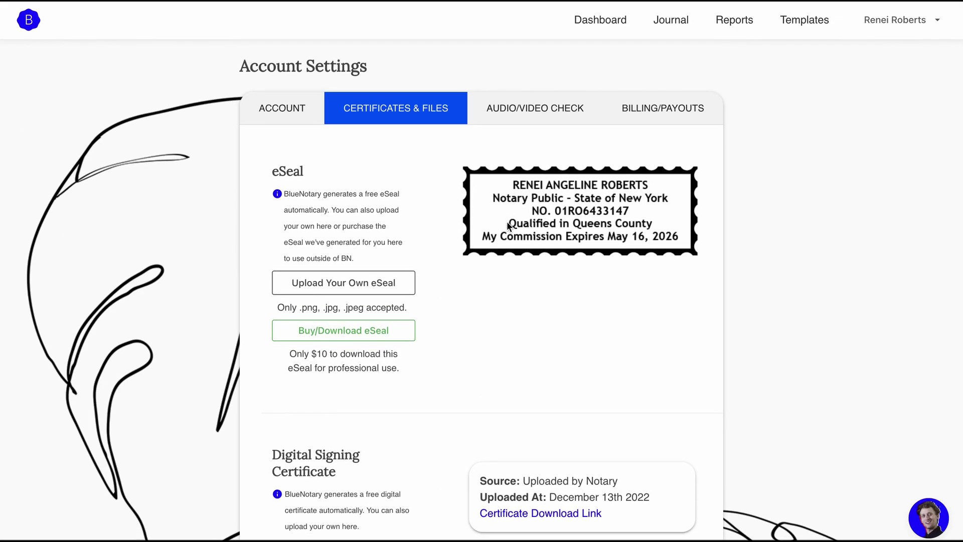
scroll(507, 225, "down", 2)
scroll(507, 226, "up", 1)
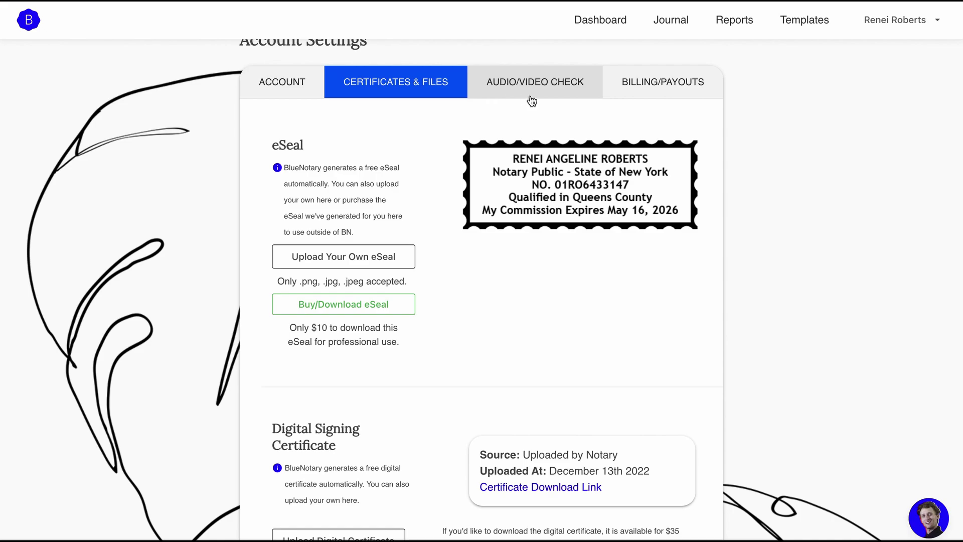
scroll(456, 306, "down", 3)
scroll(456, 307, "down", 8)
scroll(456, 307, "down", 2)
scroll(457, 307, "up", 12)
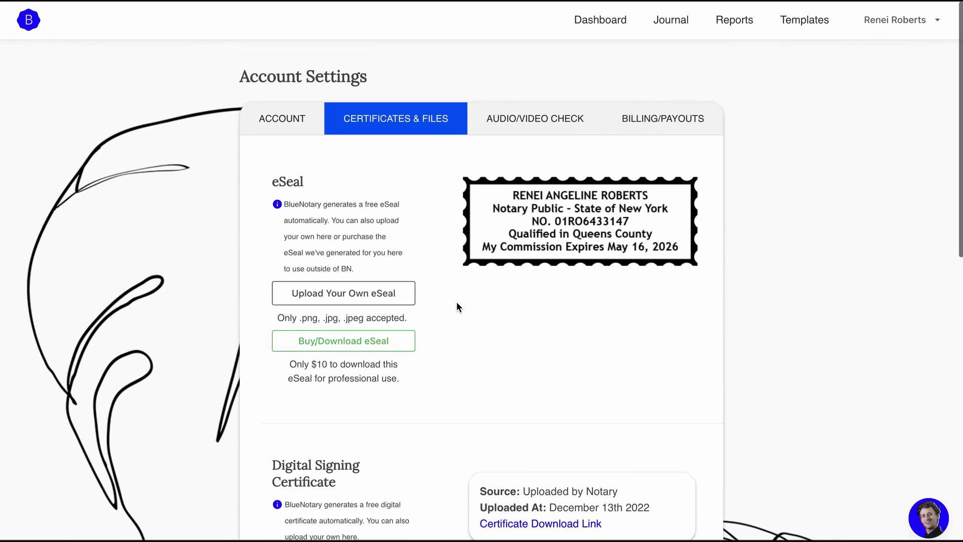
scroll(456, 303, "down", 1)
- Look through the Audio/Video Check and Billing/Payouts settings, and return to the Account details
left_click(538, 123)
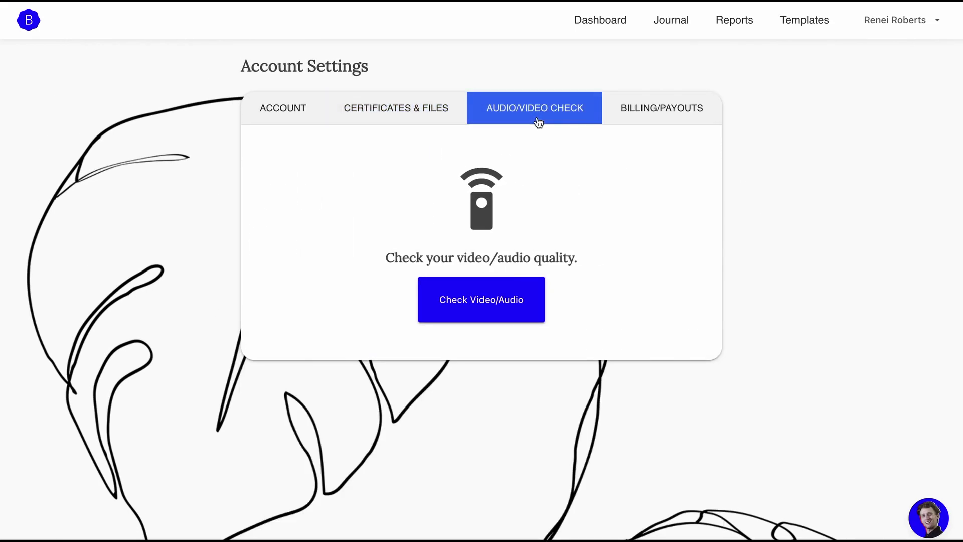
left_click(638, 123)
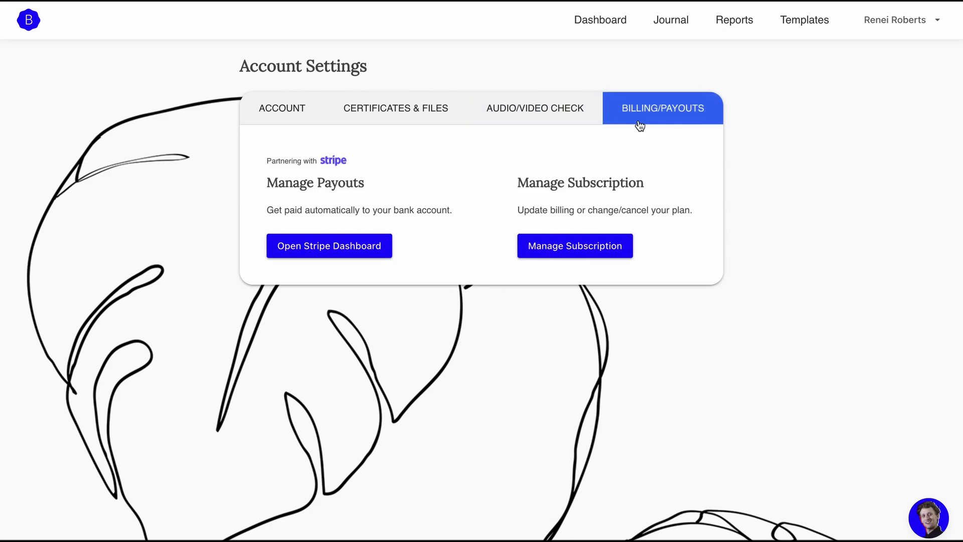
left_click(253, 121)
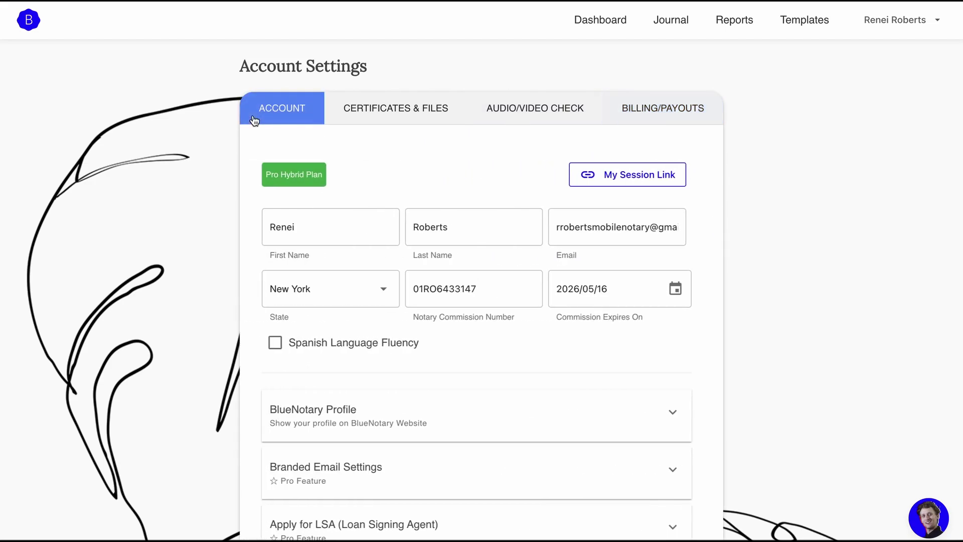
scroll(414, 442, "down", 2)
scroll(414, 441, "up", 2)
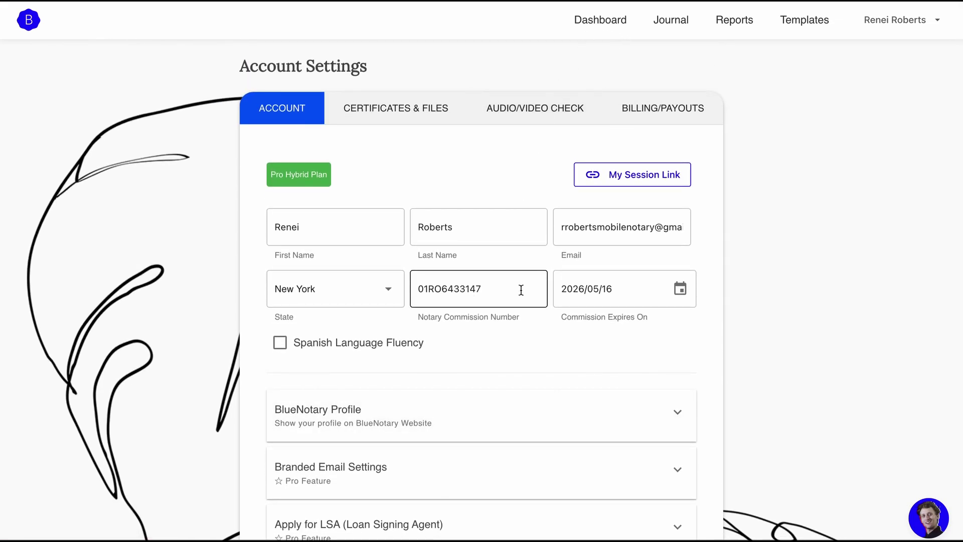
scroll(521, 290, "down", 1)
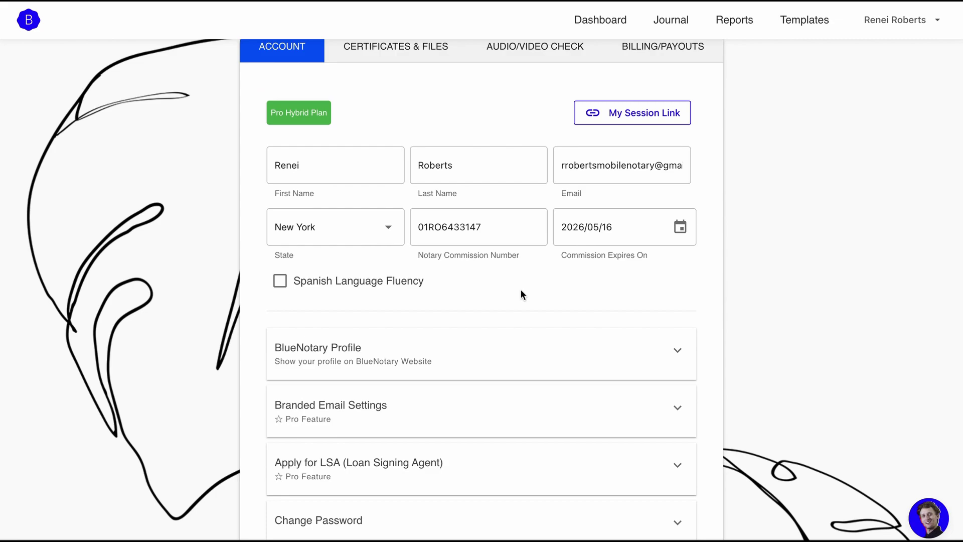
scroll(492, 223, "up", 1)
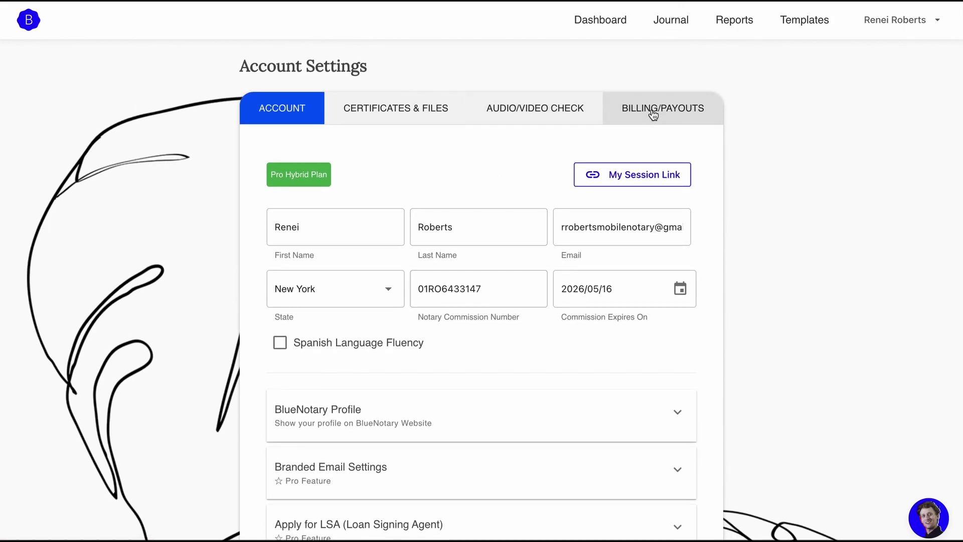
- Revisit the Audio/Video Check, examine the Stripe payout and subscription options under Billing/Payouts, and return to the Account details
left_click(574, 118)
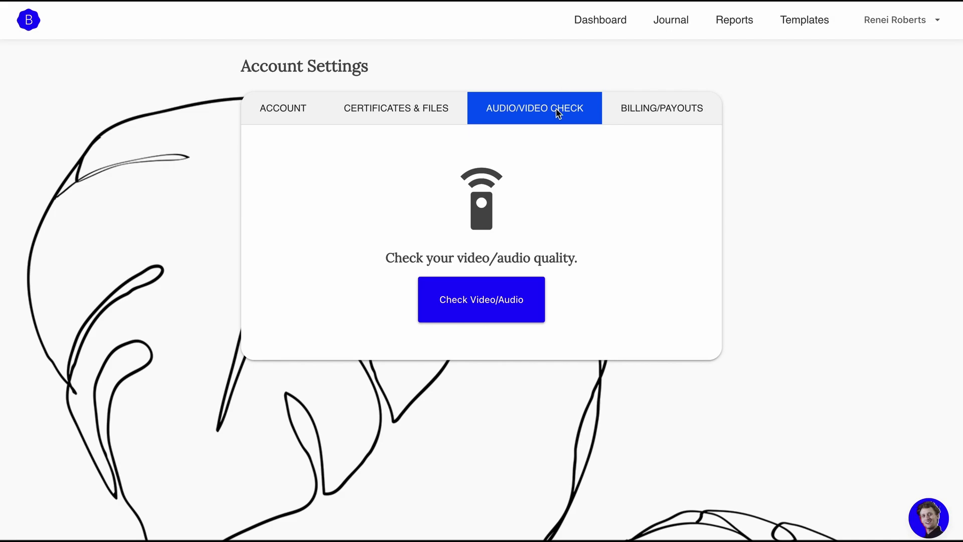
left_click(659, 116)
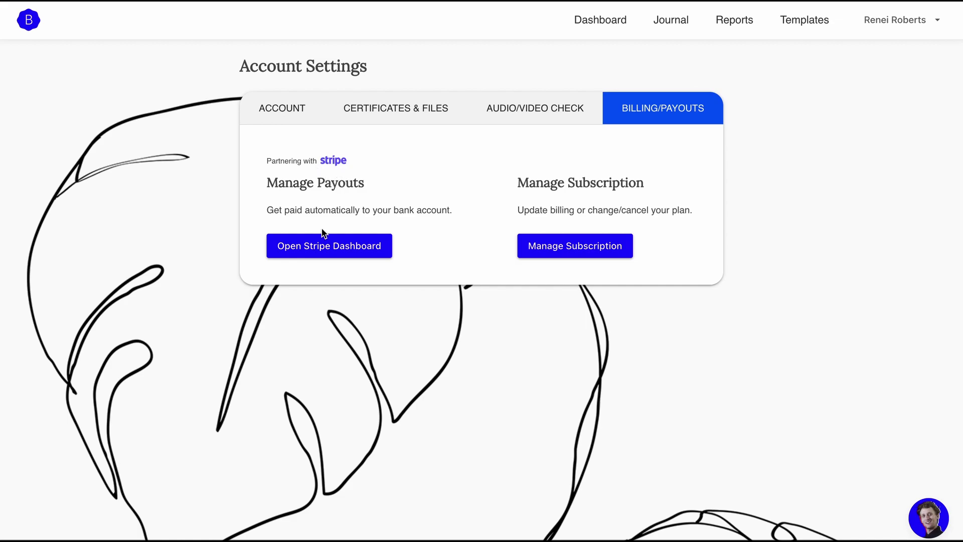
left_click(330, 256)
left_click(338, 247)
left_click(558, 251)
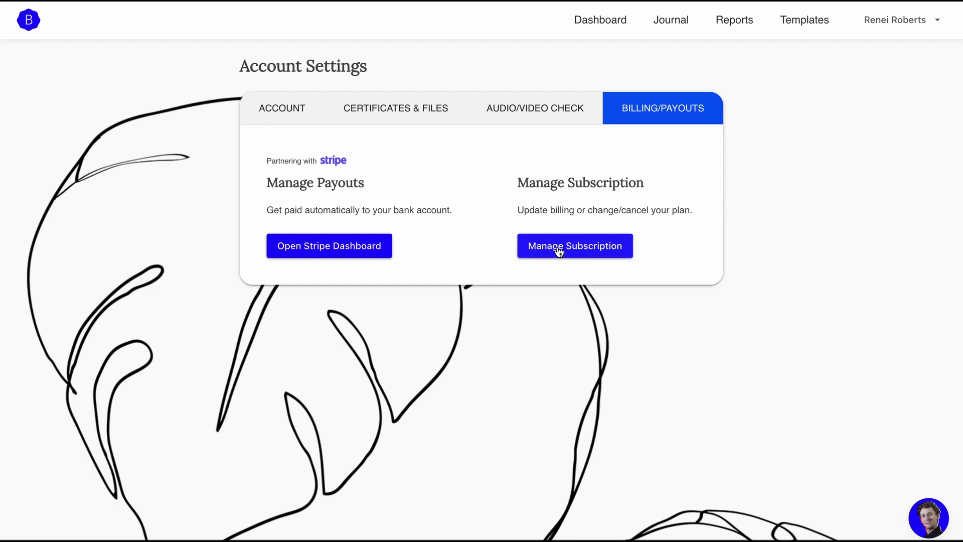
left_click(290, 124)
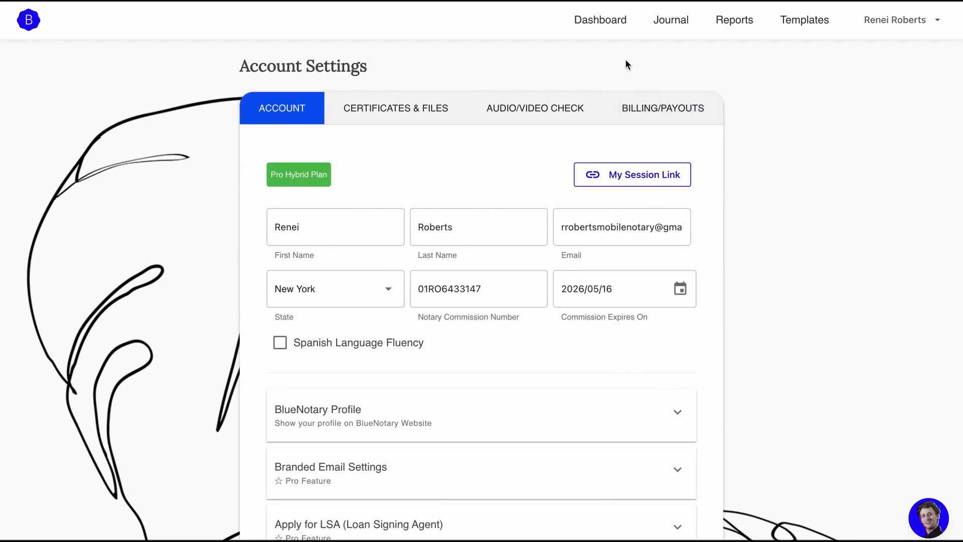
- Go back to the Dashboard and examine the getting-started card's Training Videos and Invite Signer options
left_click(601, 21)
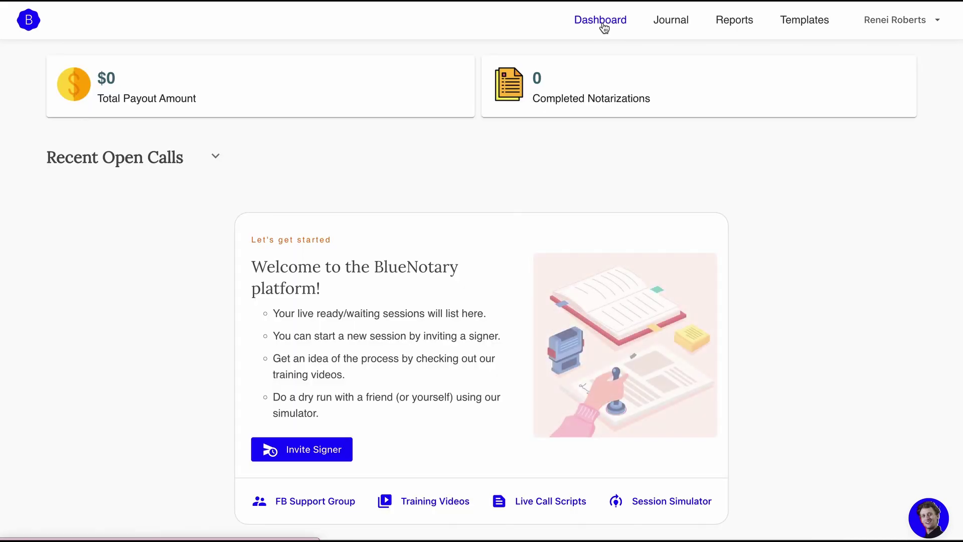
scroll(613, 368, "down", 1)
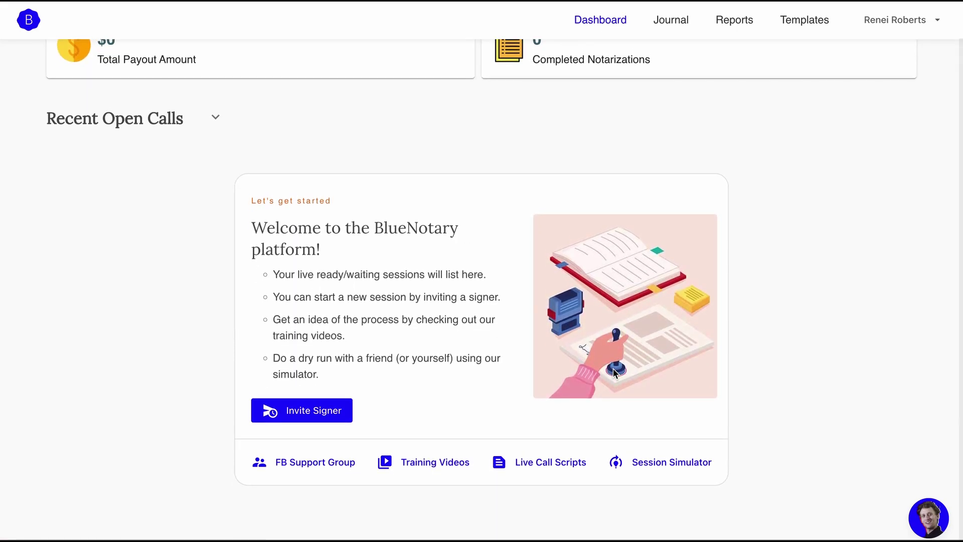
left_click(424, 465)
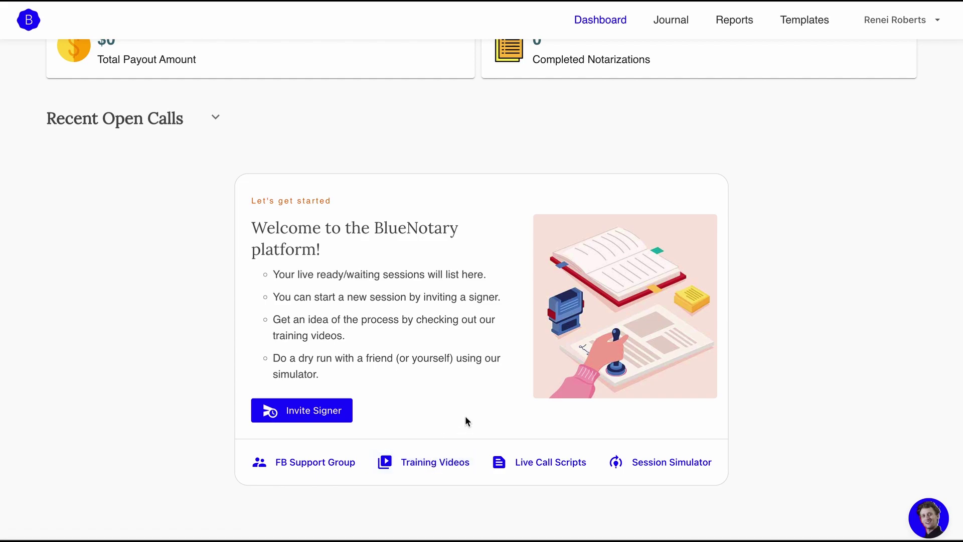
left_click(293, 409)
left_click(316, 411)
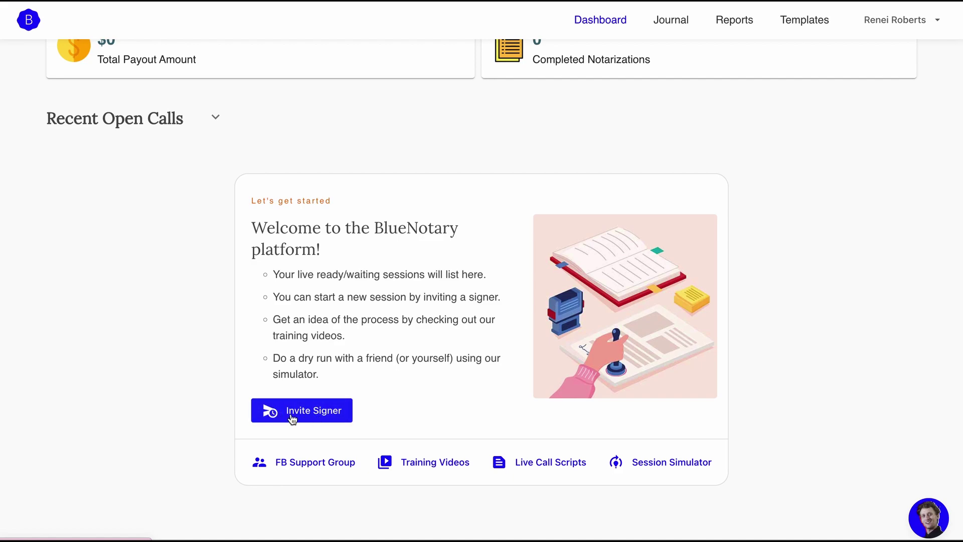
- Open the Invite A Signer form, examine its fields and email preview, and return to the Dashboard without sending an invitation
left_click(313, 408)
scroll(305, 337, "down", 9)
scroll(305, 338, "up", 8)
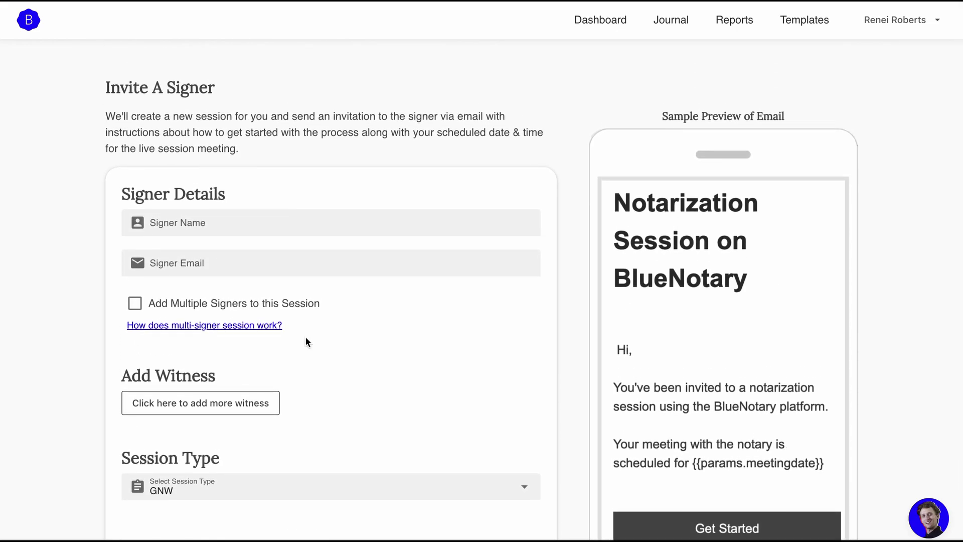
left_click(591, 25)
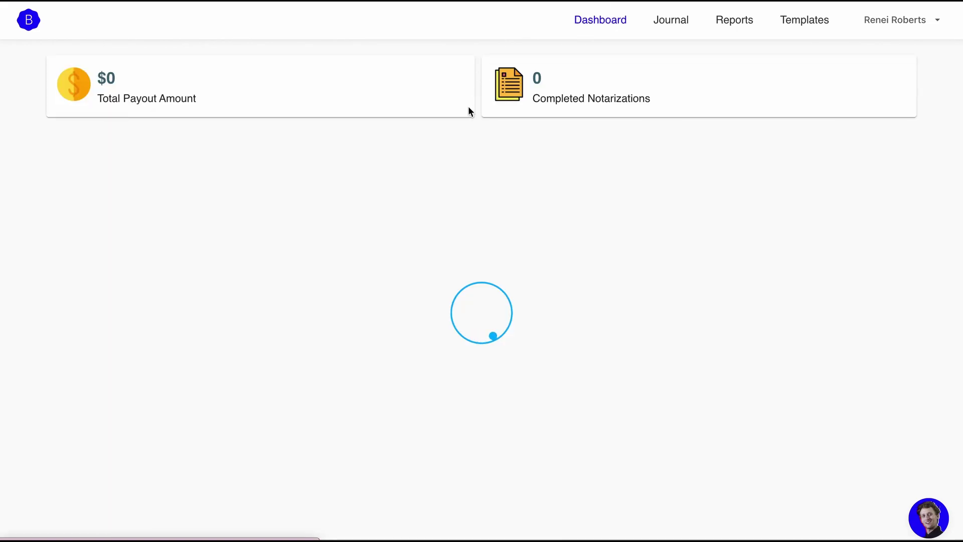
- Open the Session Simulator from the Dashboard's getting-started card and look through the sample note and the session layout
scroll(494, 416, "down", 1)
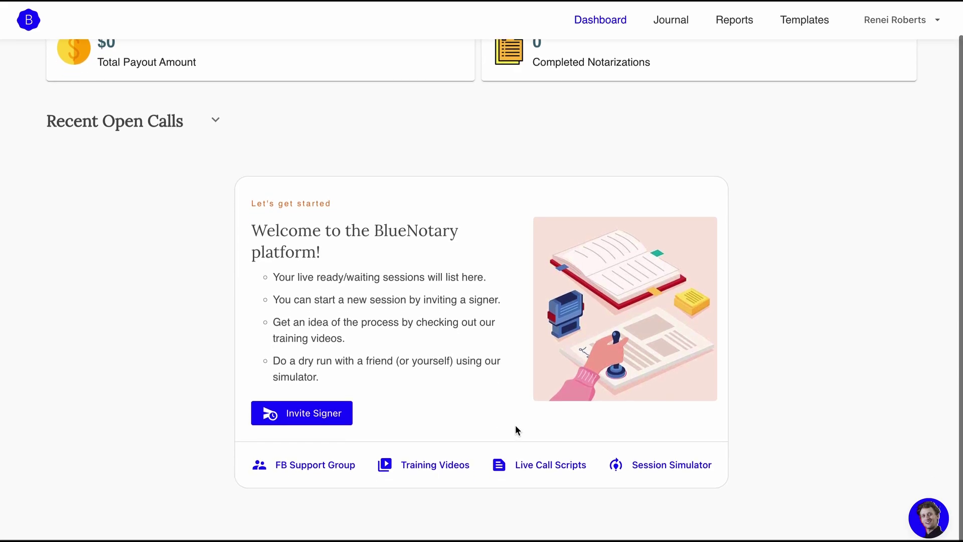
left_click(659, 467)
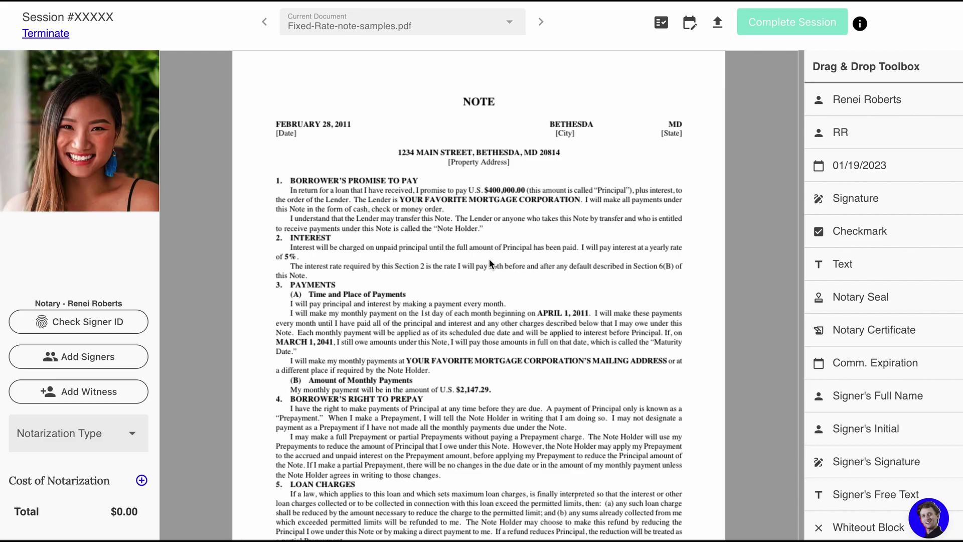
scroll(483, 247, "down", 10)
scroll(482, 247, "down", 15)
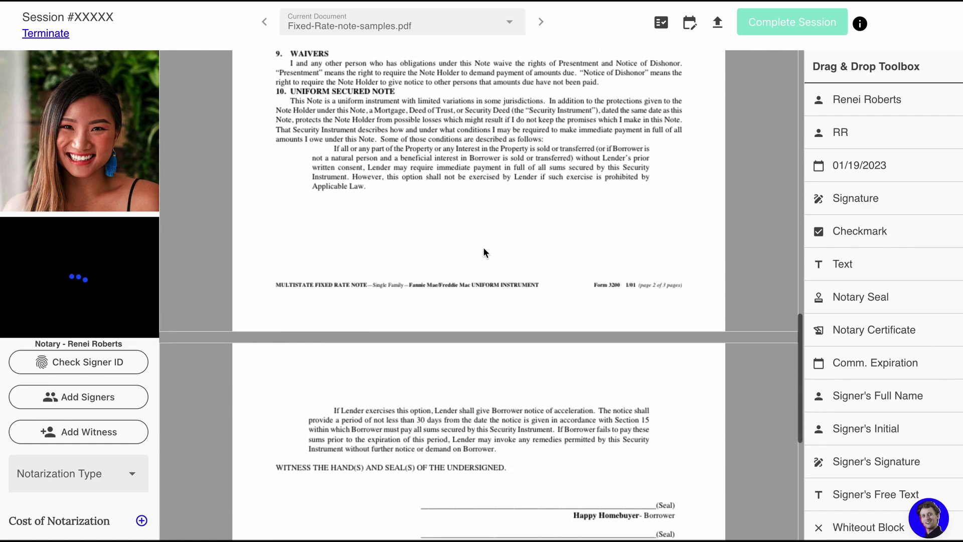
scroll(483, 247, "up", 16)
scroll(483, 247, "up", 10)
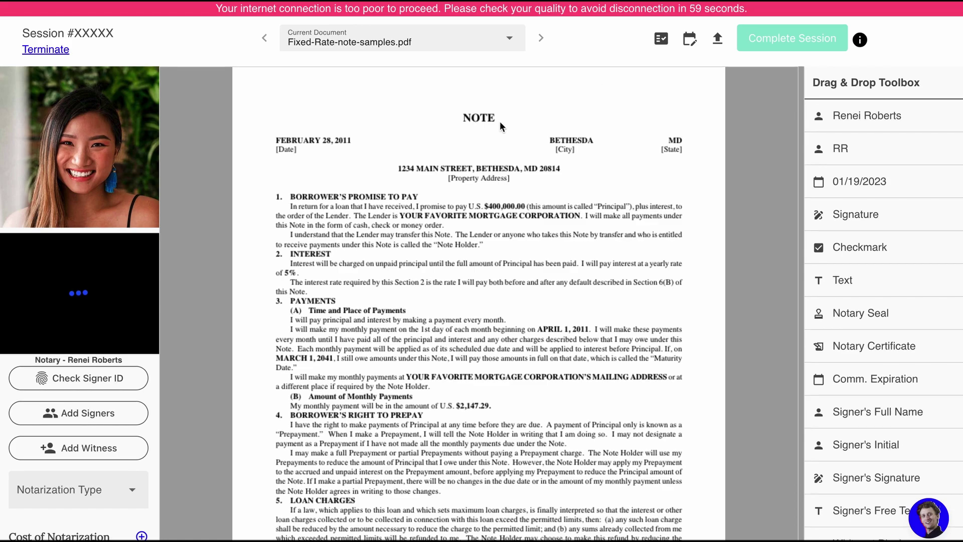
scroll(499, 121, "down", 2)
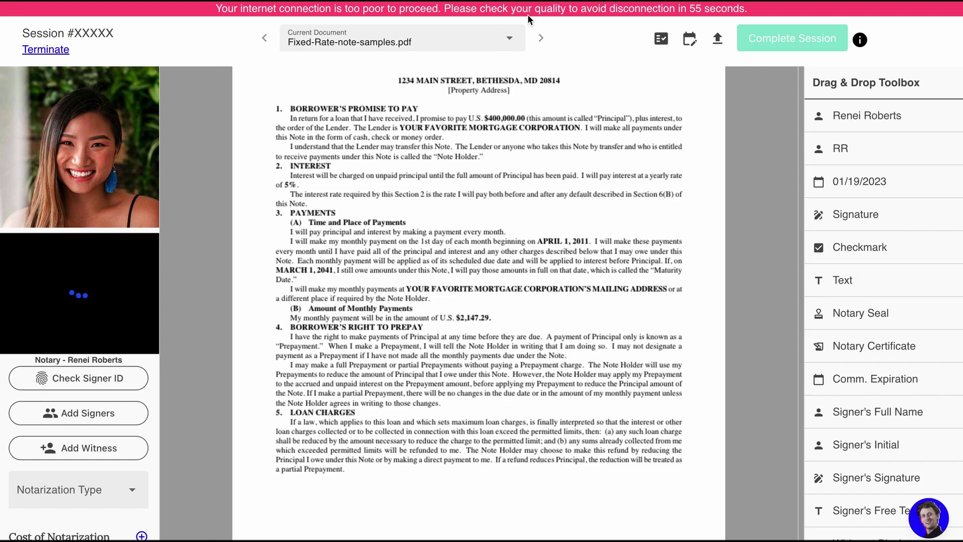
scroll(484, 163, "up", 2)
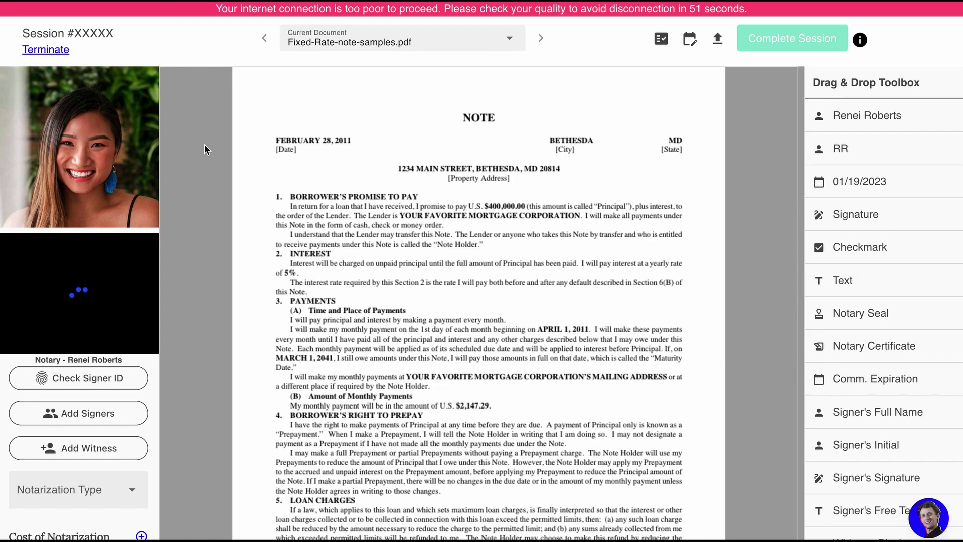
scroll(203, 144, "down", 7)
scroll(496, 96, "up", 7)
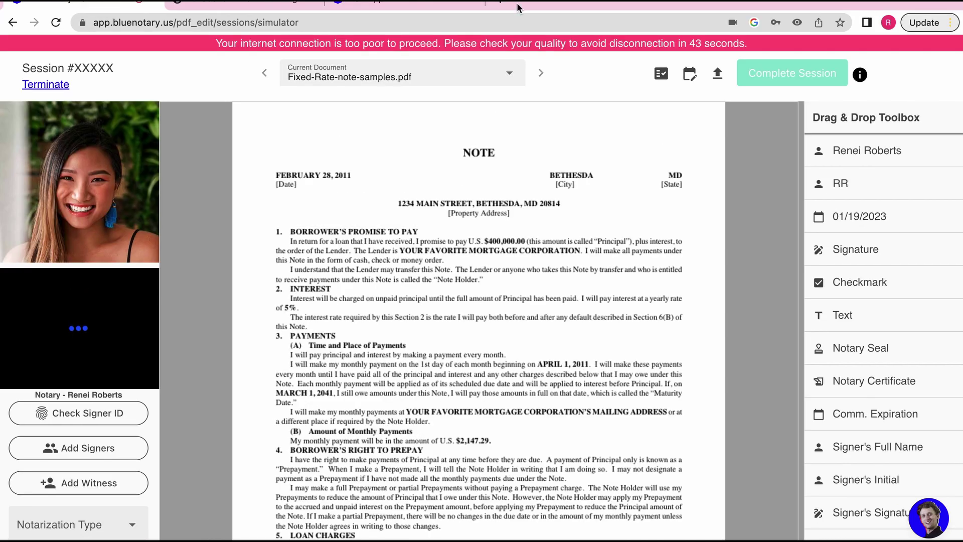
scroll(477, 311, "down", 1)
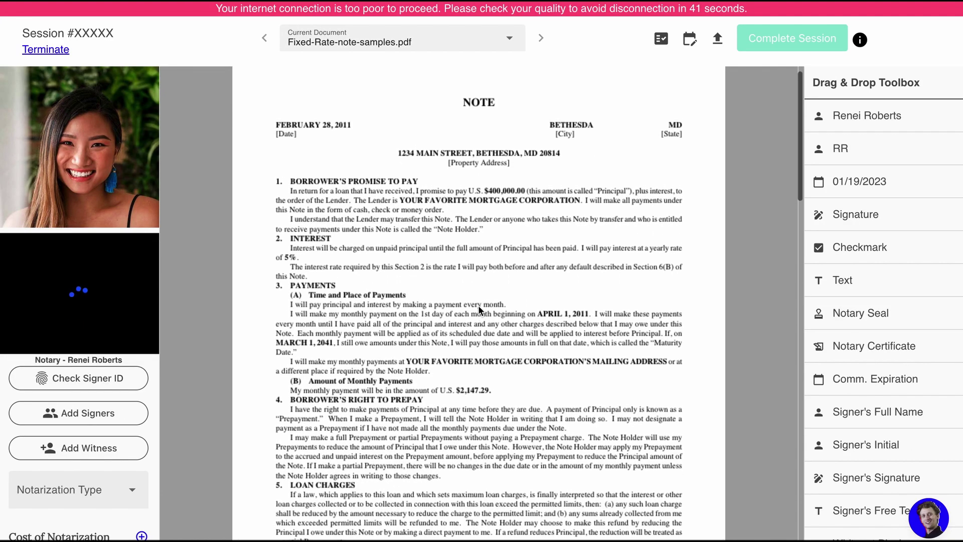
scroll(479, 308, "up", 1)
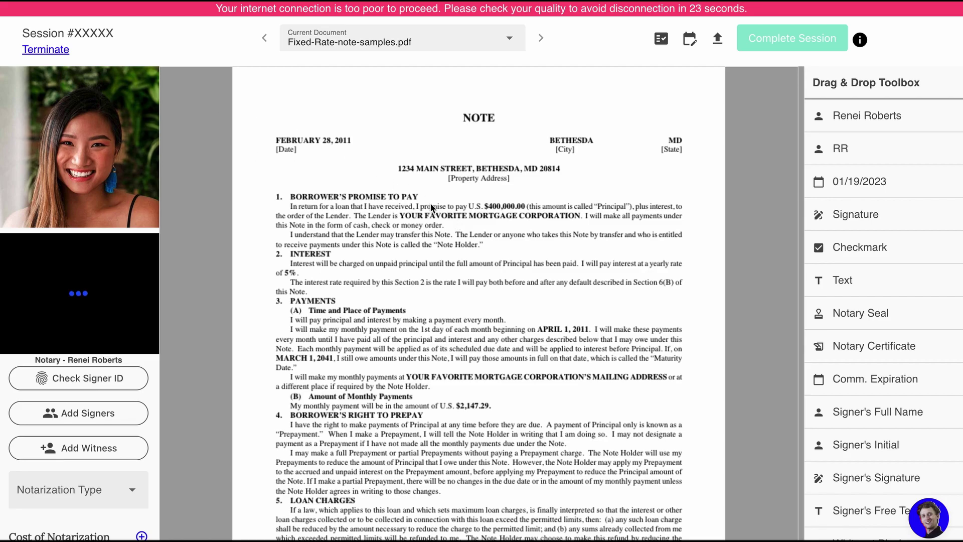
- Review the sample note through to its borrower signature lines and check which documents the session's Current Document list offers
scroll(515, 285, "down", 10)
scroll(512, 296, "down", 20)
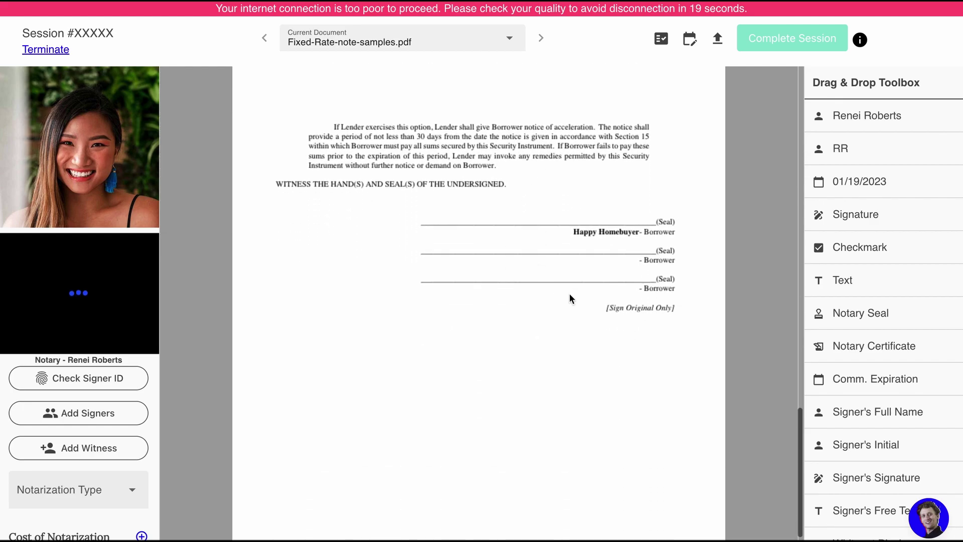
scroll(610, 355, "down", 3)
scroll(610, 355, "up", 20)
scroll(610, 355, "up", 8)
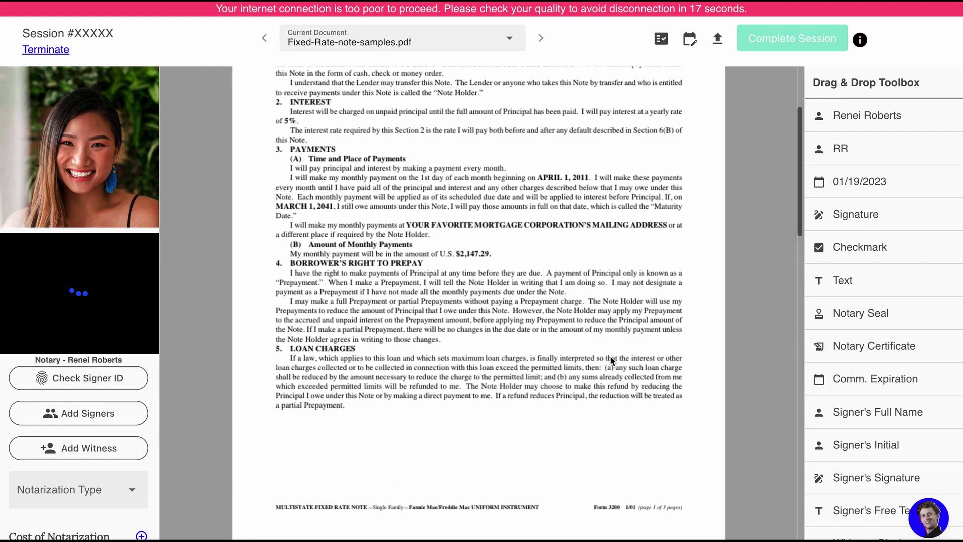
left_click(507, 38)
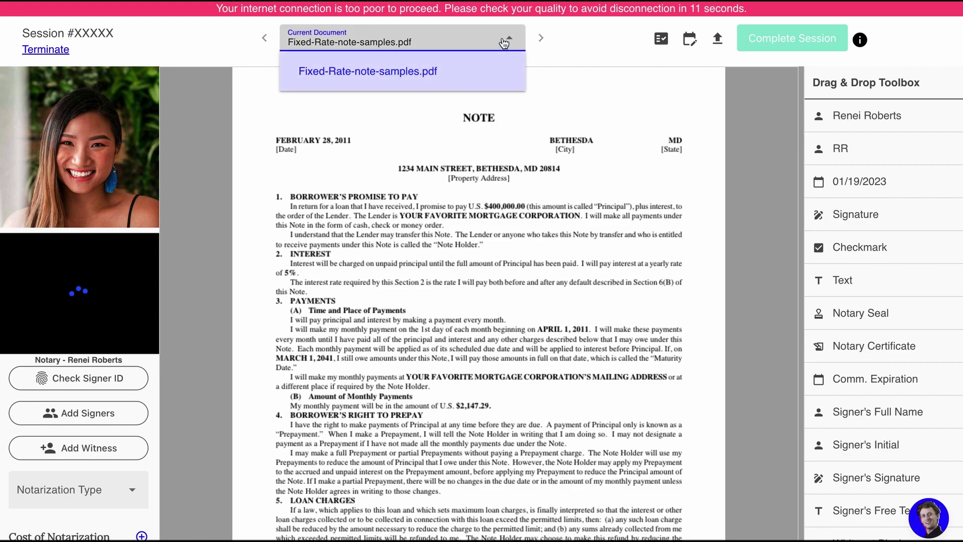
left_click(504, 44)
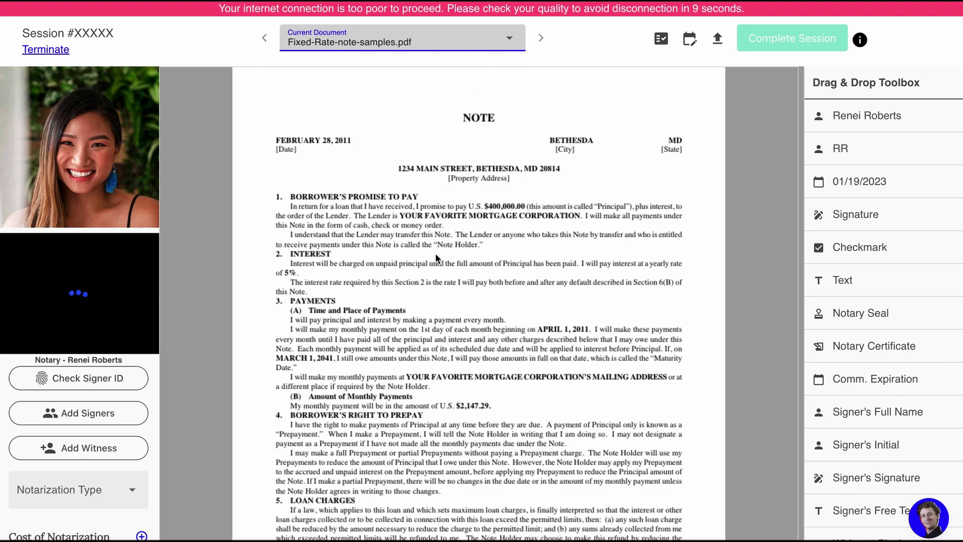
scroll(435, 252, "down", 1)
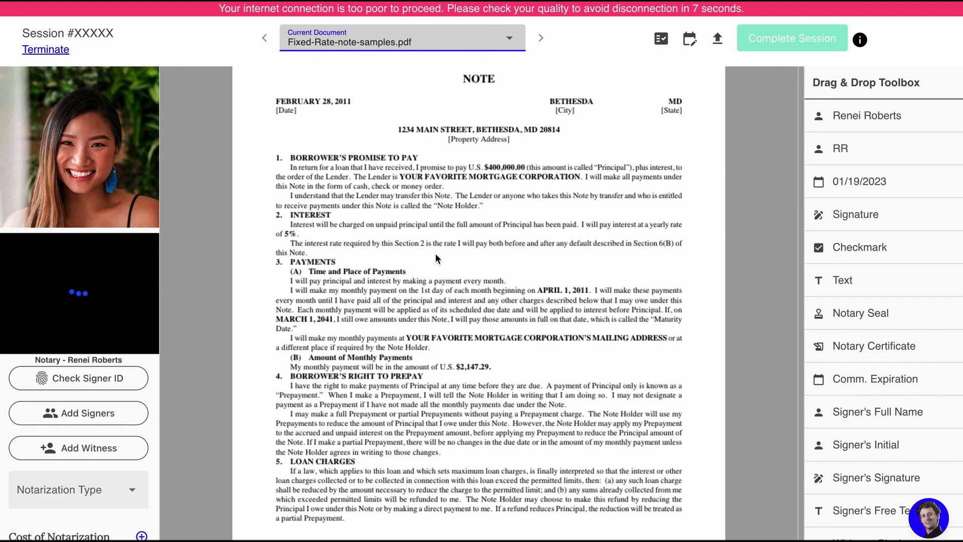
scroll(435, 253, "up", 1)
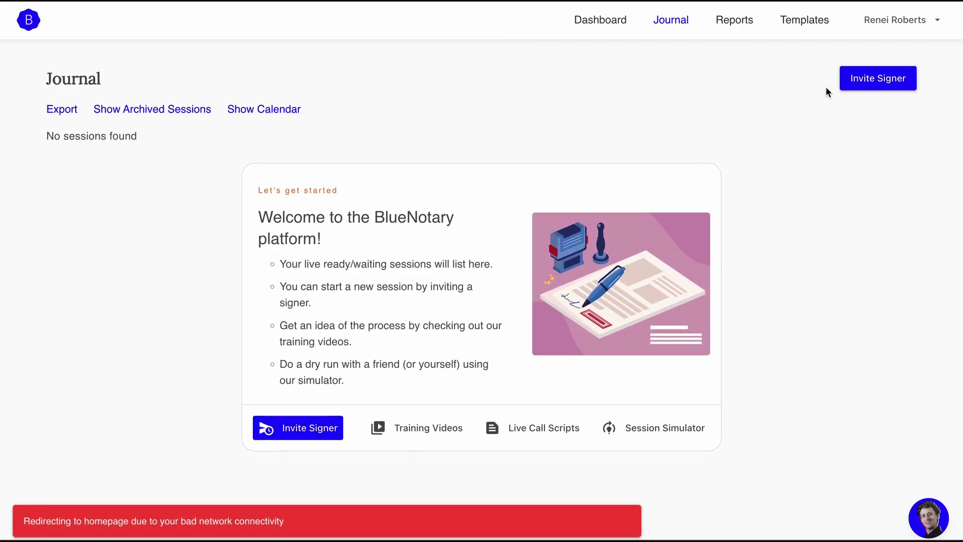
- Try to reopen the Session Simulator from the Journal's getting-started card, reloading the page between attempts
left_click(667, 428)
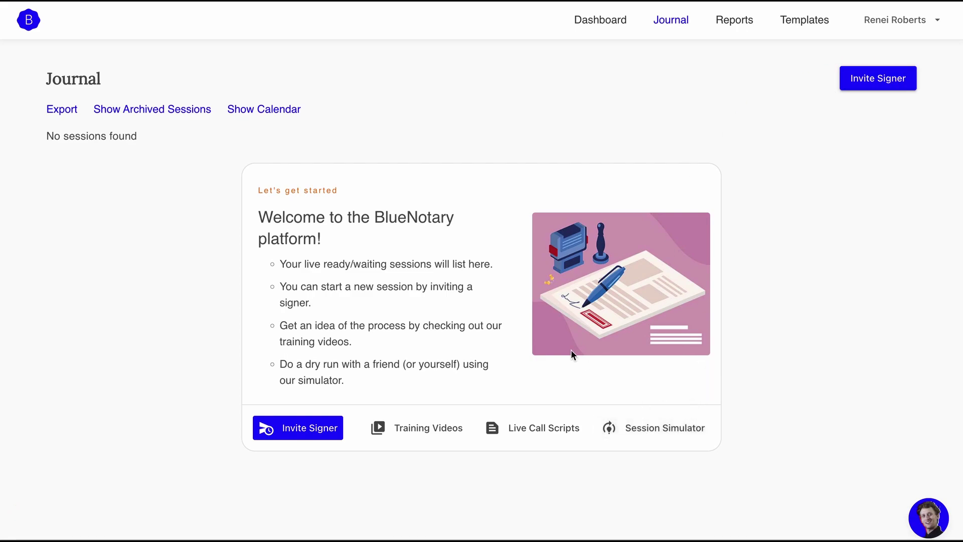
left_click(620, 428)
key("F5")
left_click(678, 424)
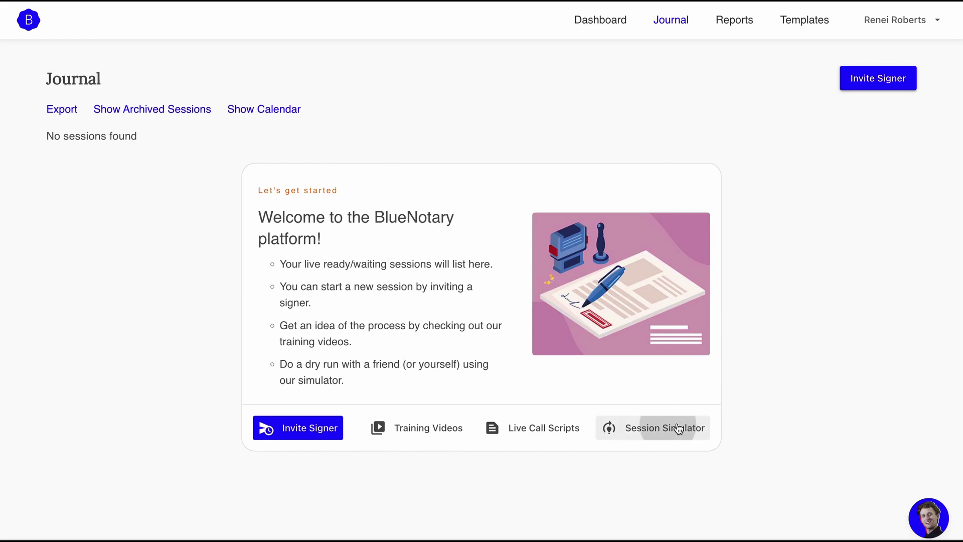
left_click(566, 434)
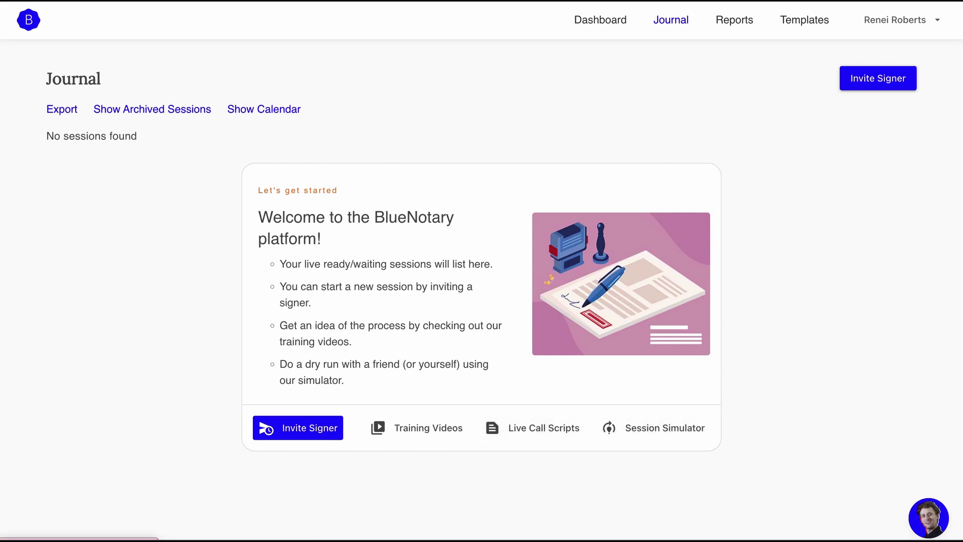
- Return to the Dashboard, reopen the Session Simulator, and go through the sample note to its signature page
left_click(617, 22)
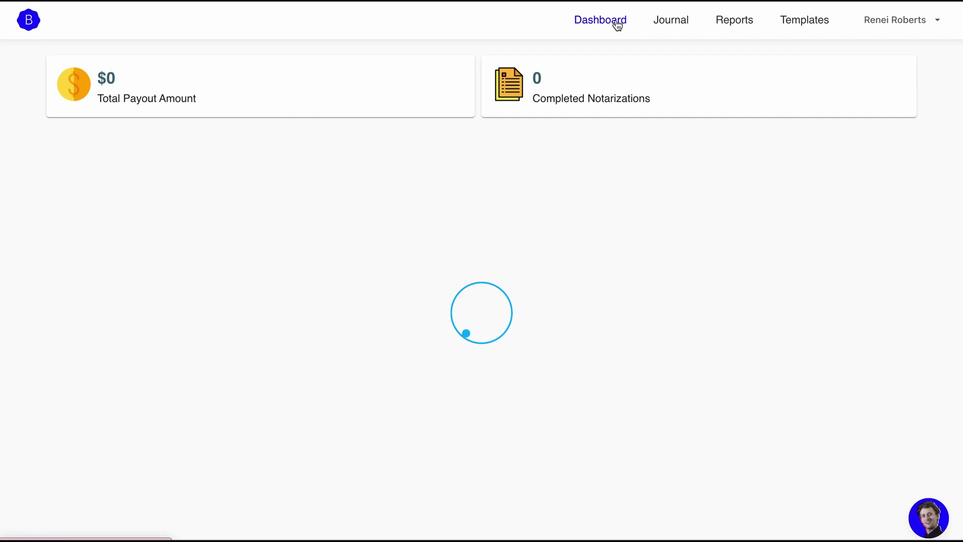
left_click(650, 496)
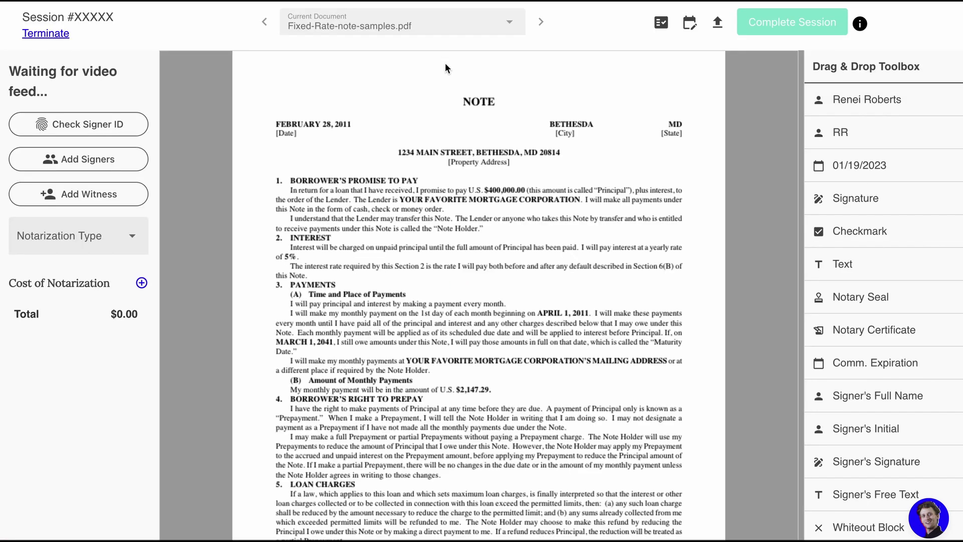
scroll(395, 366, "down", 3)
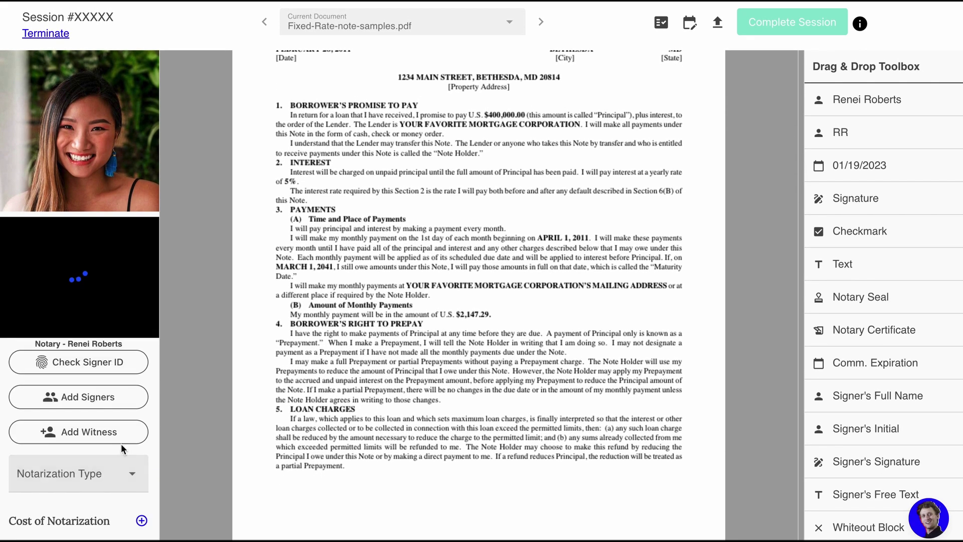
scroll(414, 347, "up", 3)
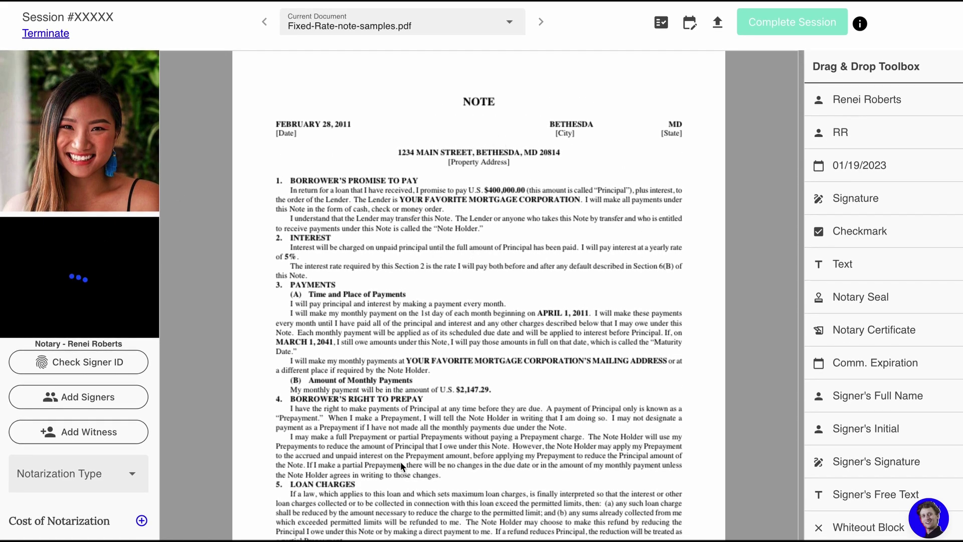
scroll(516, 437, "down", 10)
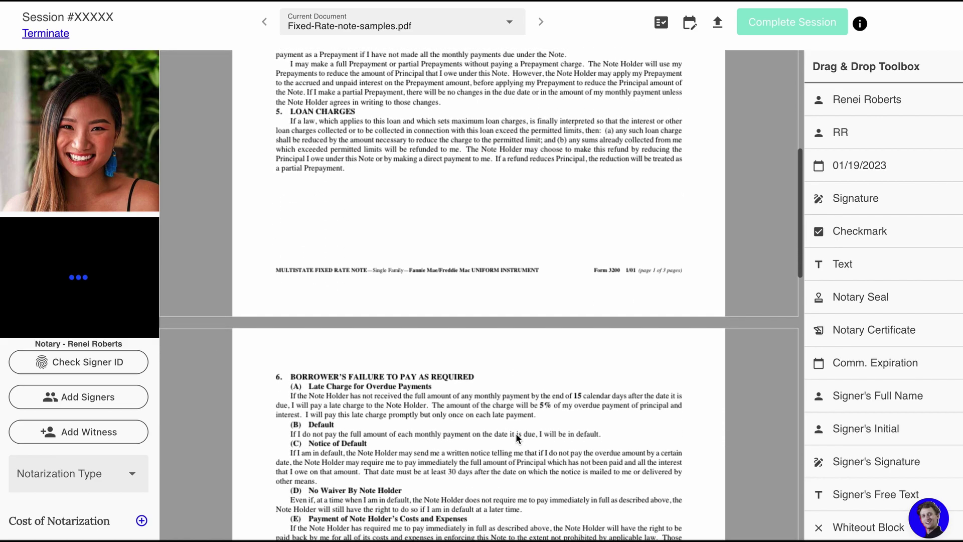
scroll(516, 435, "down", 9)
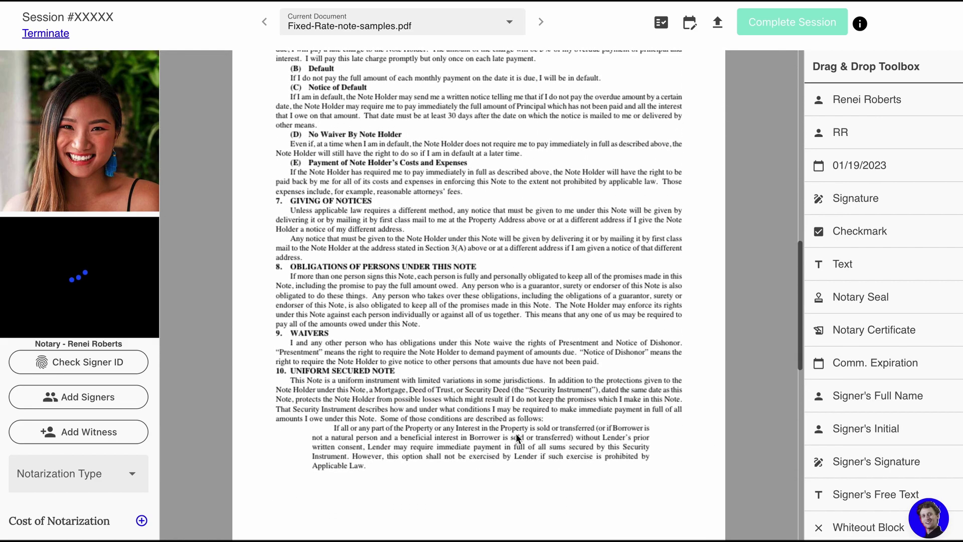
scroll(515, 439, "down", 8)
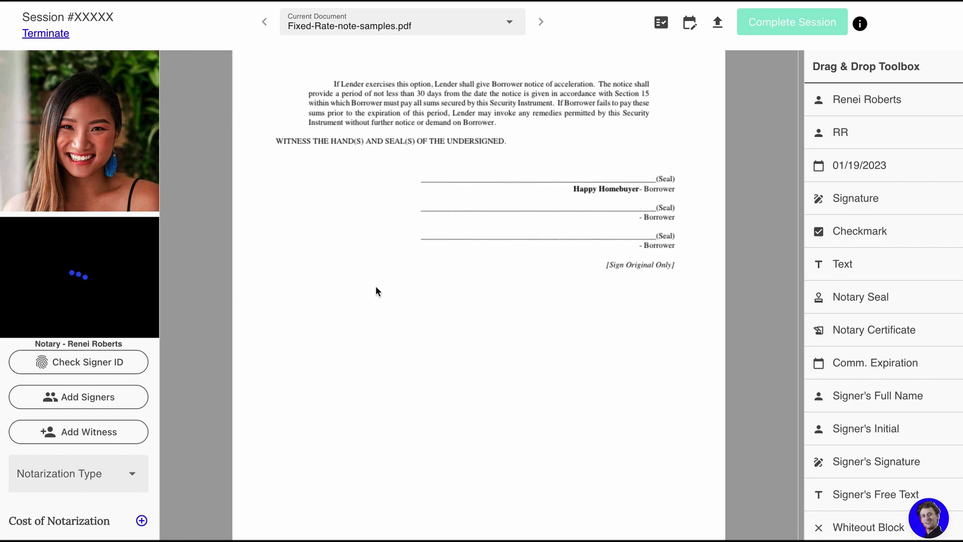
- Examine the borrower signature and seal lines and the empty space below them on the sample note's last page
scroll(376, 287, "up", 2)
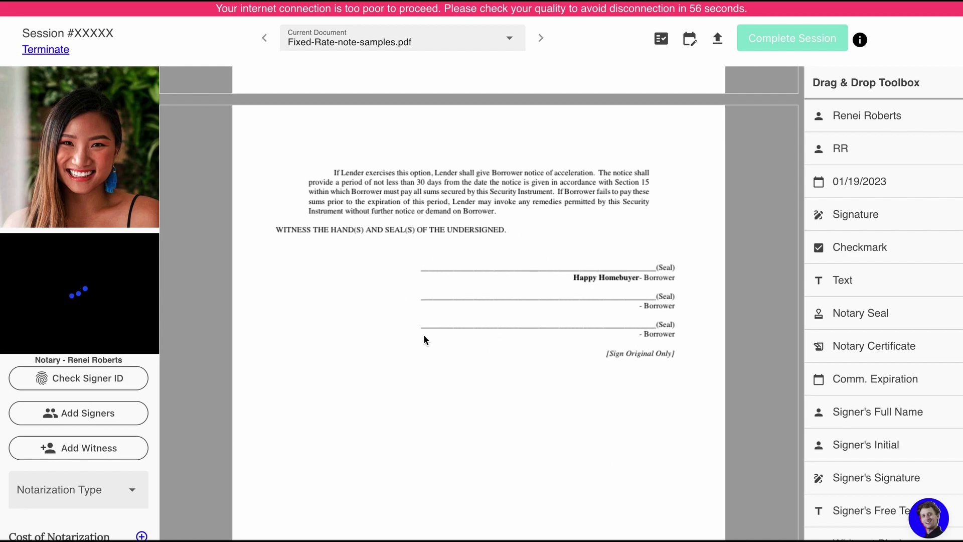
scroll(439, 410, "down", 3)
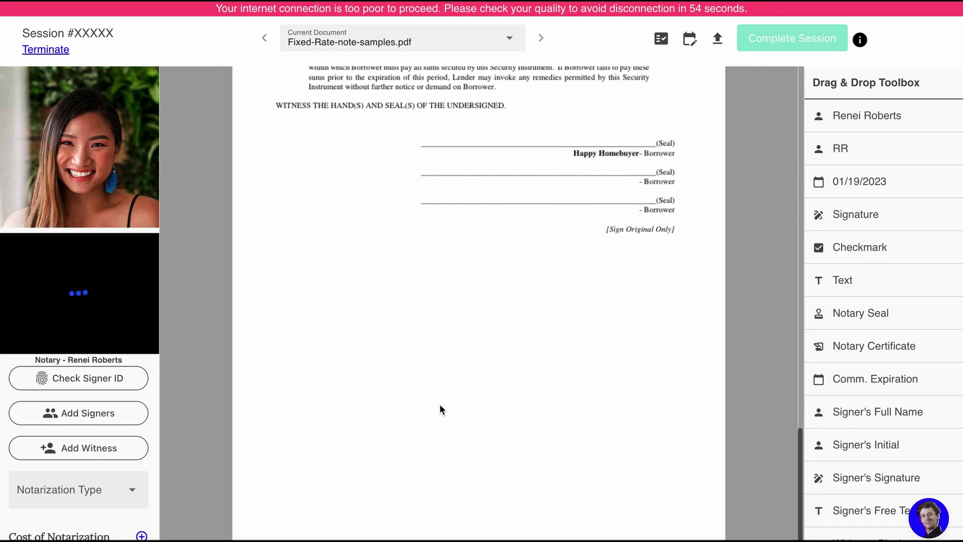
scroll(440, 409, "down", 1)
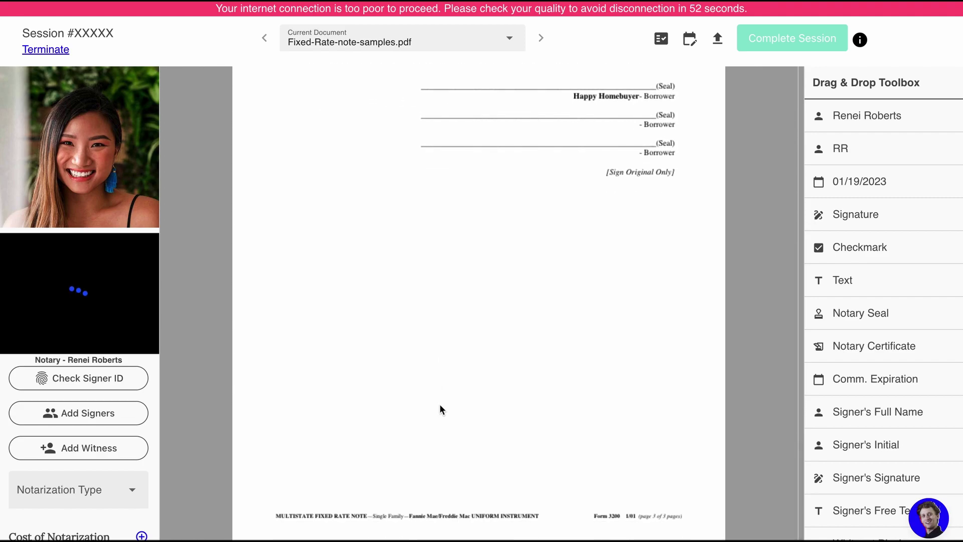
scroll(498, 300, "up", 5)
scroll(499, 299, "down", 2)
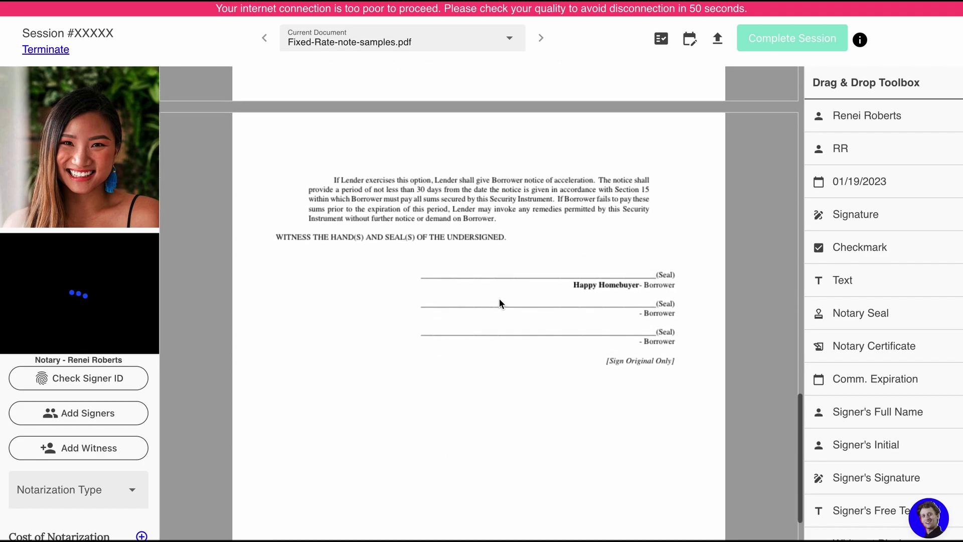
scroll(498, 299, "down", 1)
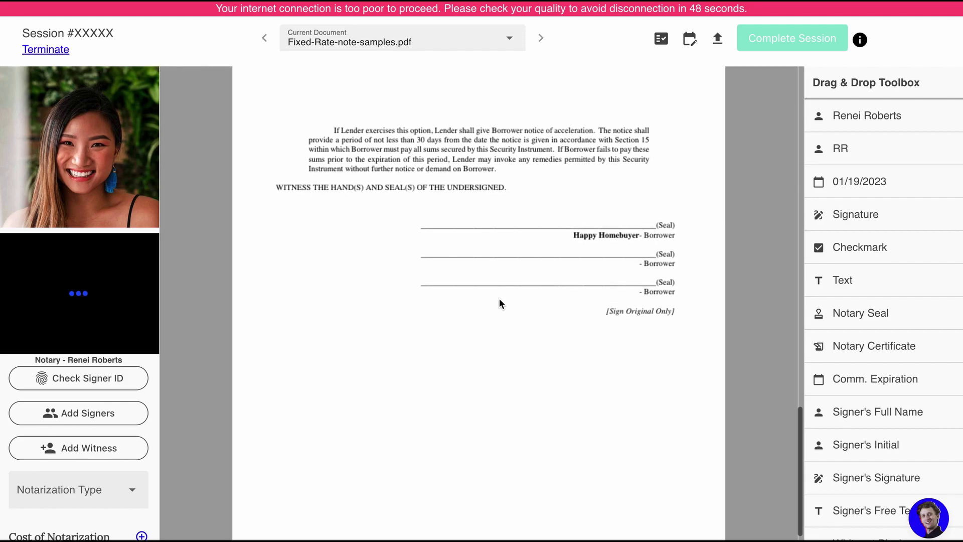
scroll(498, 299, "up", 1)
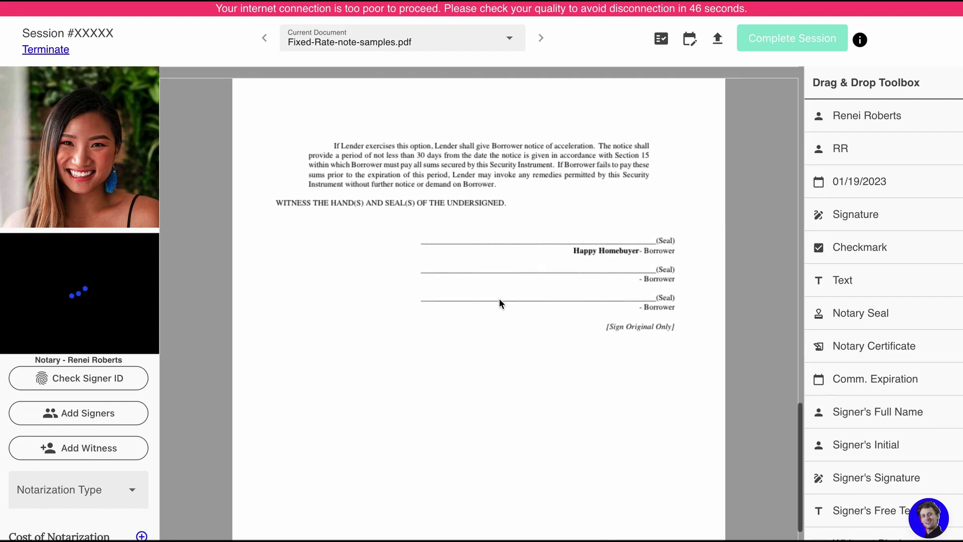
scroll(498, 299, "up", 1)
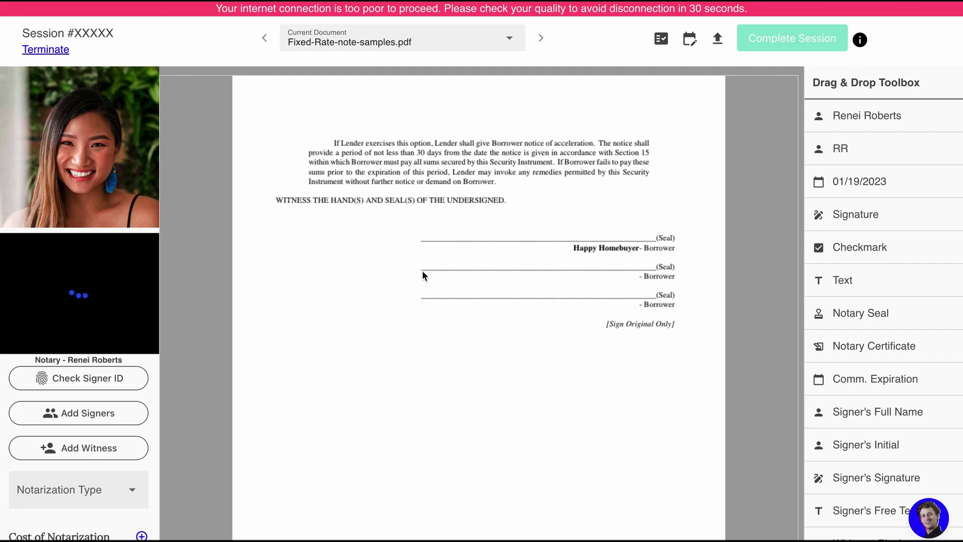
scroll(504, 330, "down", 1)
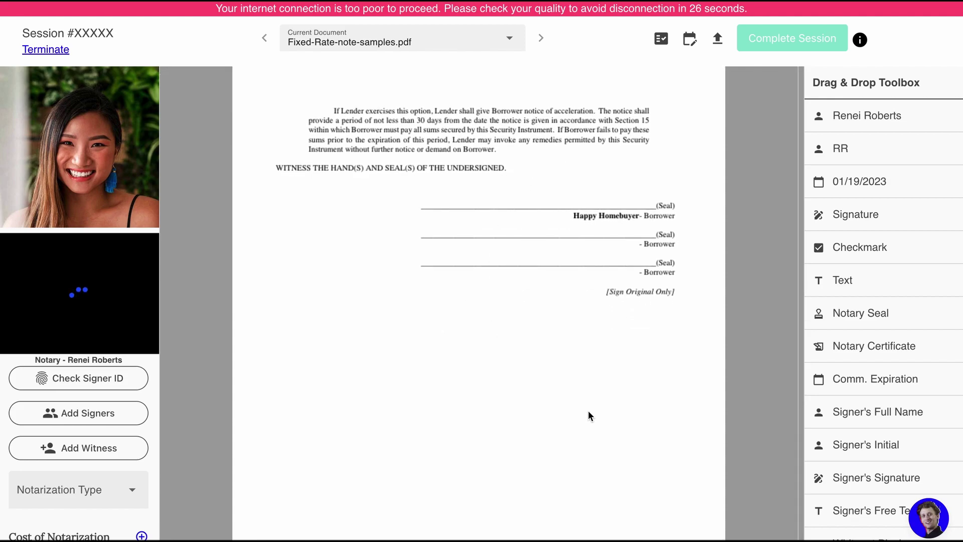
scroll(596, 403, "down", 2)
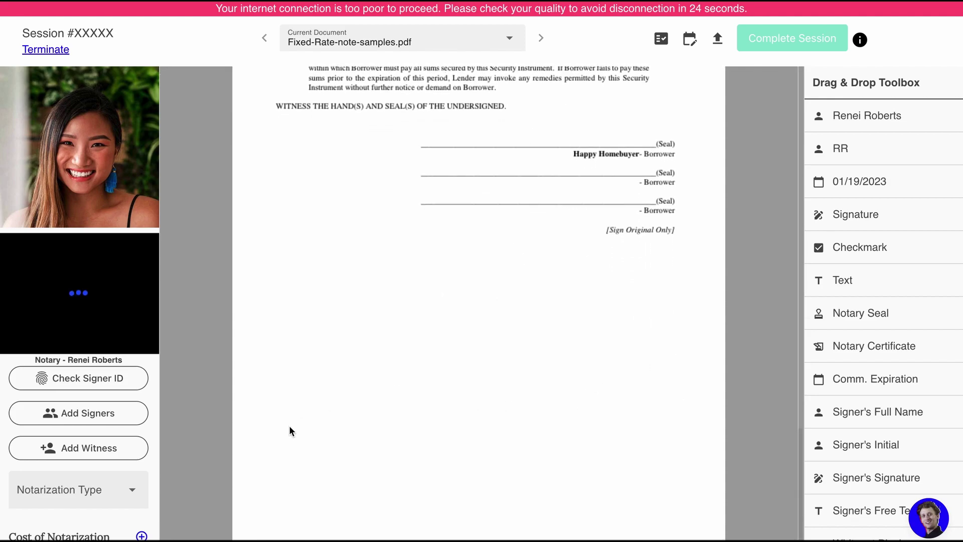
scroll(536, 459, "down", 2)
scroll(536, 459, "up", 10)
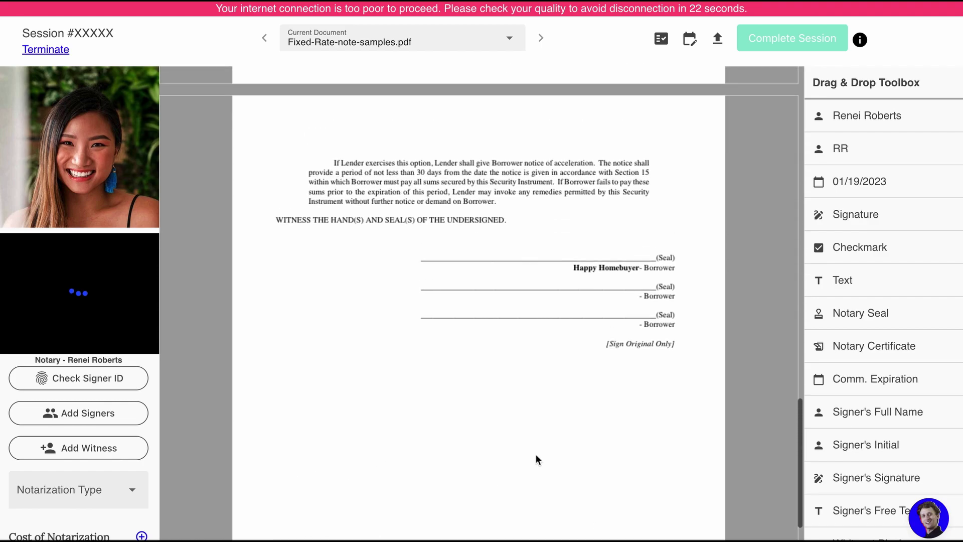
- Review the sample note's last page and open the signer ID check
scroll(535, 453, "down", 10)
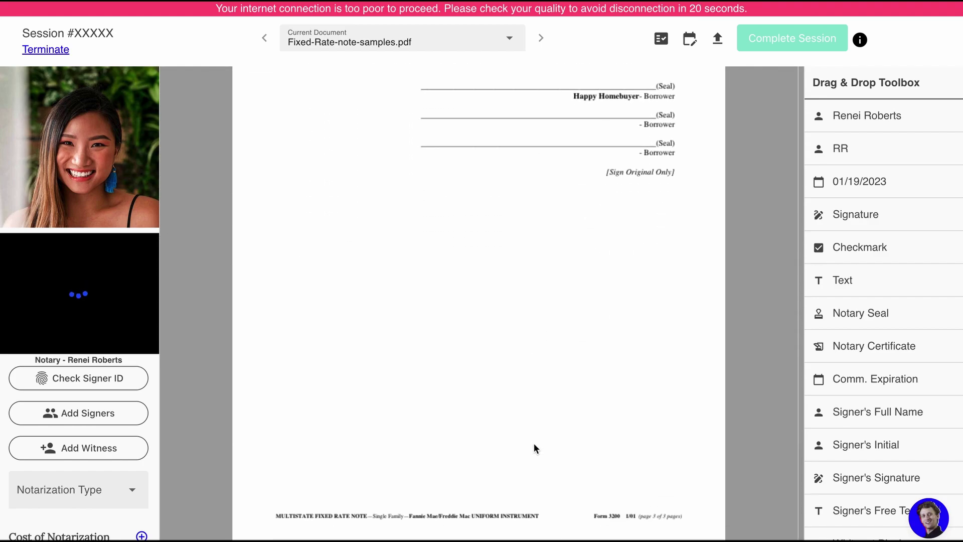
scroll(488, 229, "up", 20)
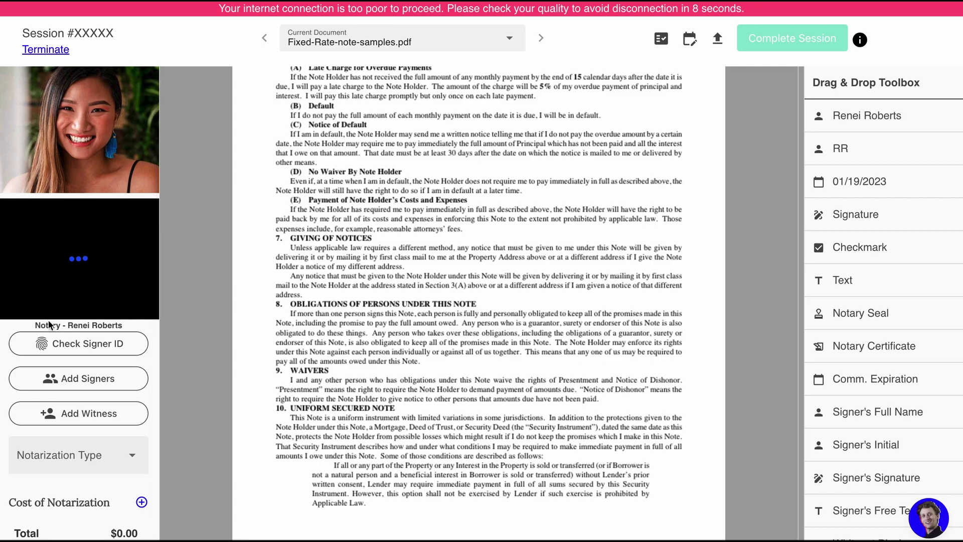
left_click(114, 348)
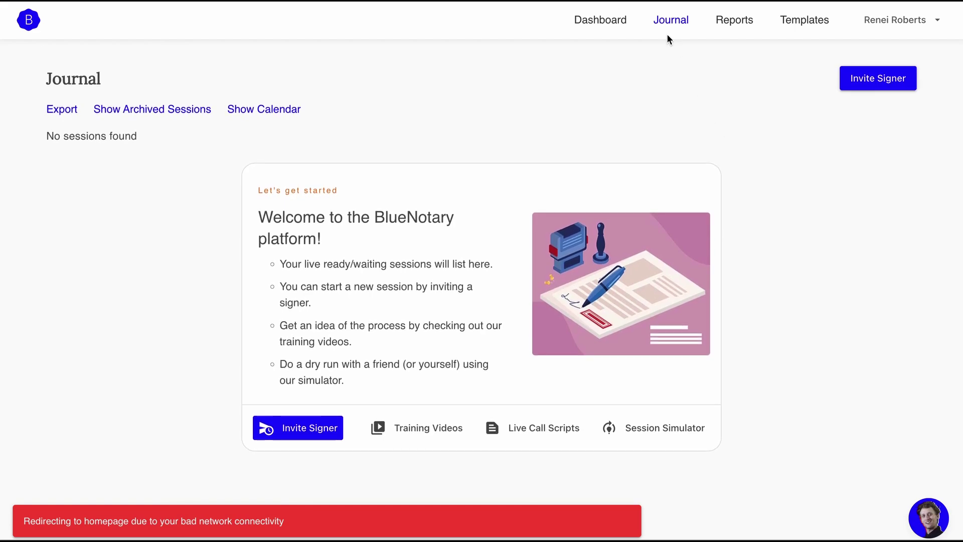
- Reopen the Session Simulator from the Dashboard and view the primary signer's ID check details
left_click(608, 22)
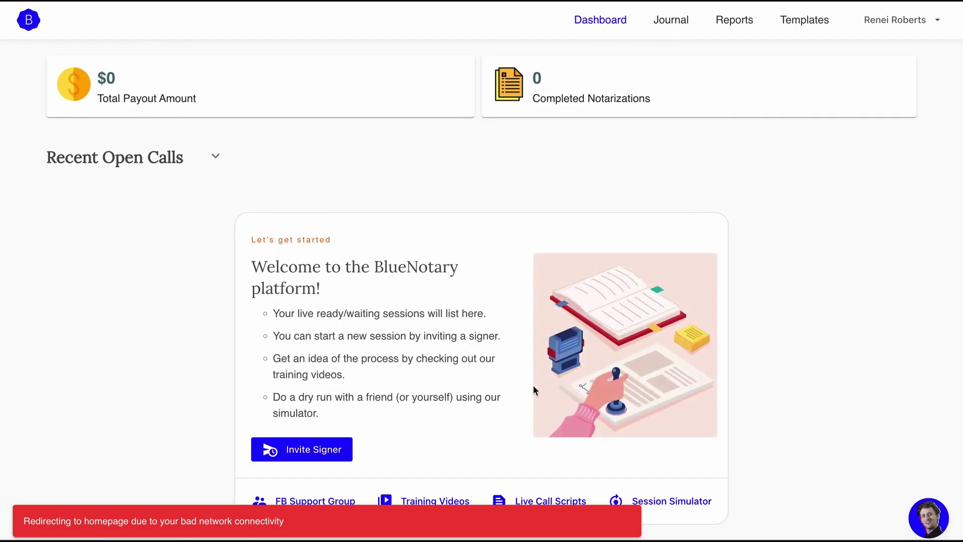
scroll(532, 384, "down", 1)
left_click(636, 474)
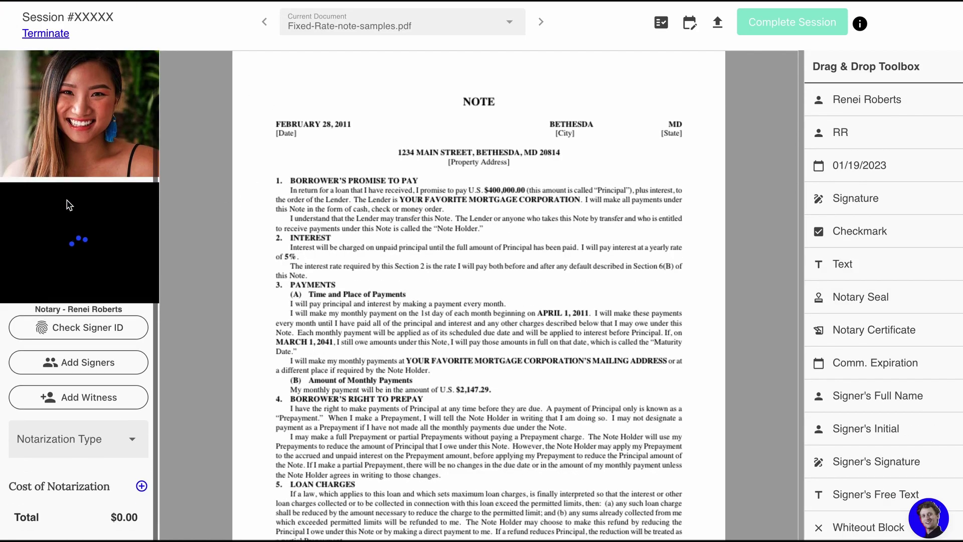
left_click(70, 331)
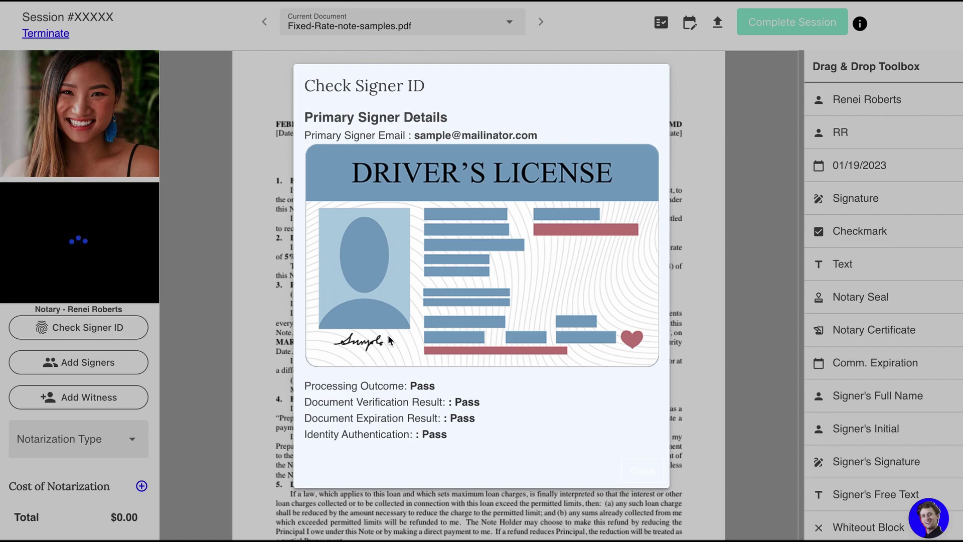
left_click(118, 330)
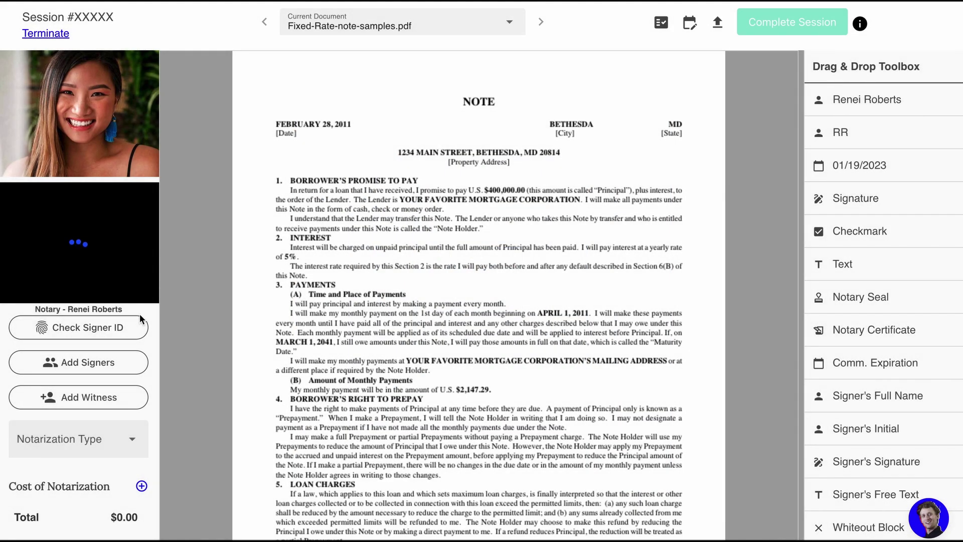
- View the options for adding additional signers and for adding a witness to the session, cancelling both
left_click(89, 372)
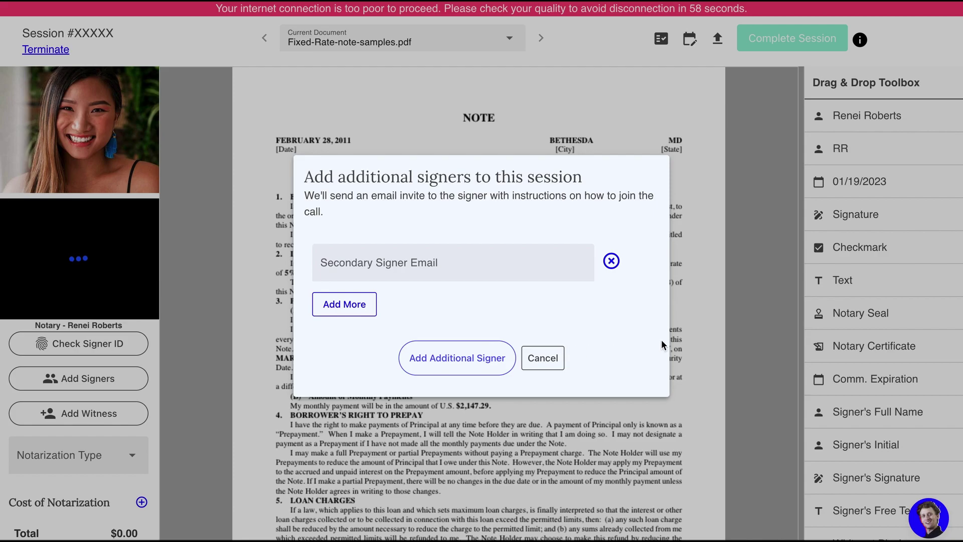
left_click(543, 359)
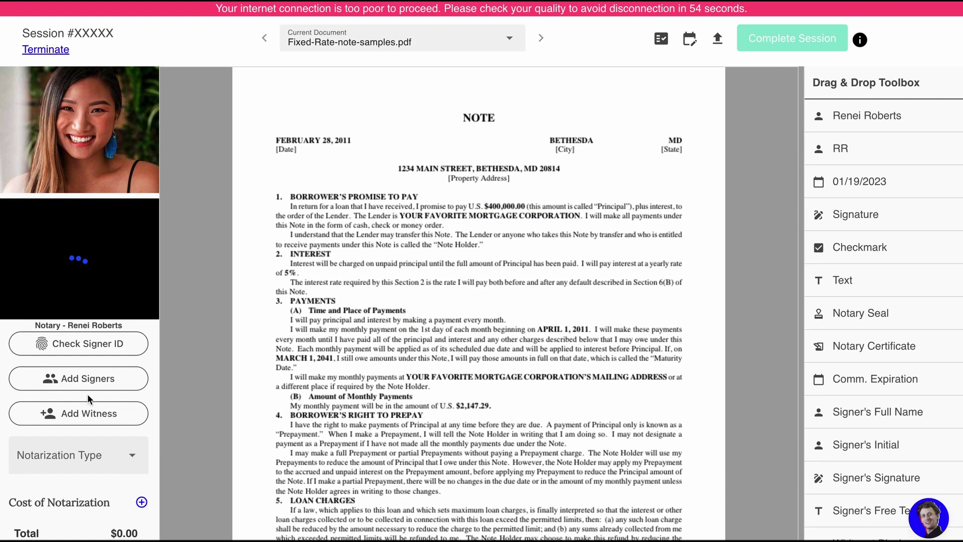
left_click(89, 414)
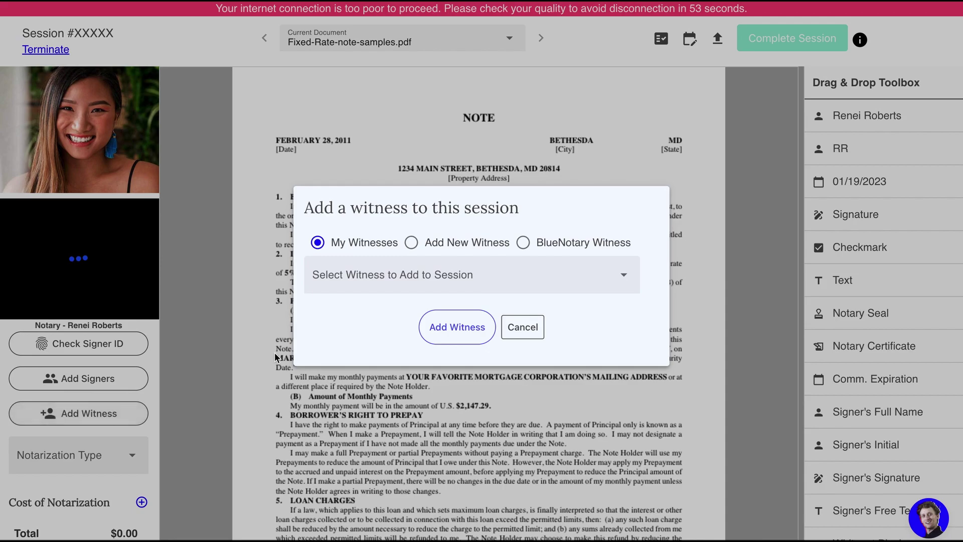
left_click(531, 329)
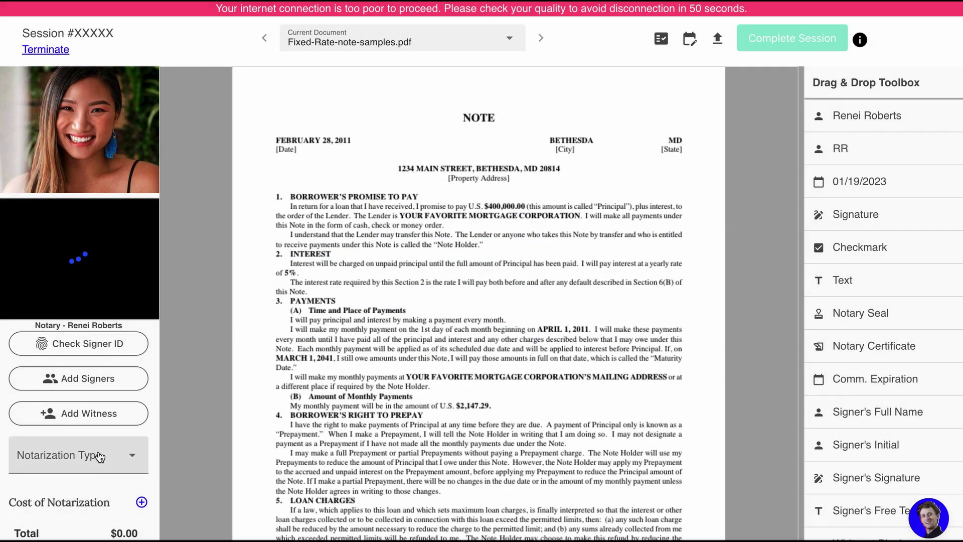
- Set the session's notarization type to Acknowledgement
scroll(128, 299, "down", 1)
scroll(128, 298, "up", 1)
scroll(126, 461, "down", 1)
scroll(128, 462, "up", 1)
left_click(132, 464)
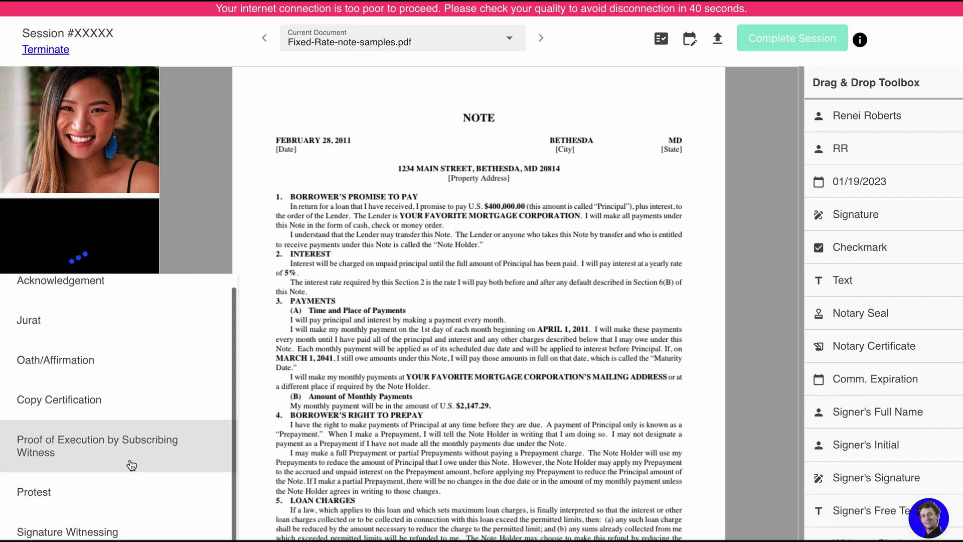
scroll(143, 391, "up", 1)
left_click(146, 308)
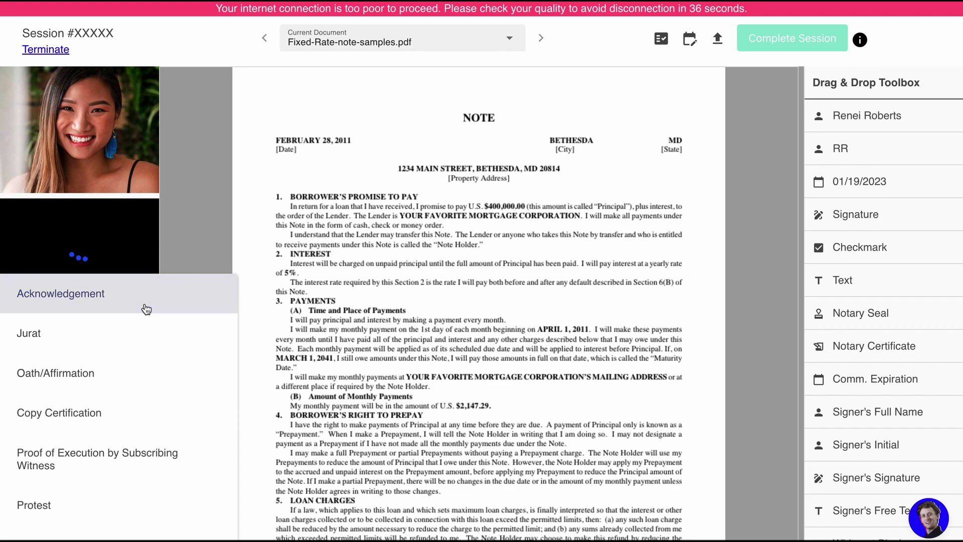
left_click(194, 209)
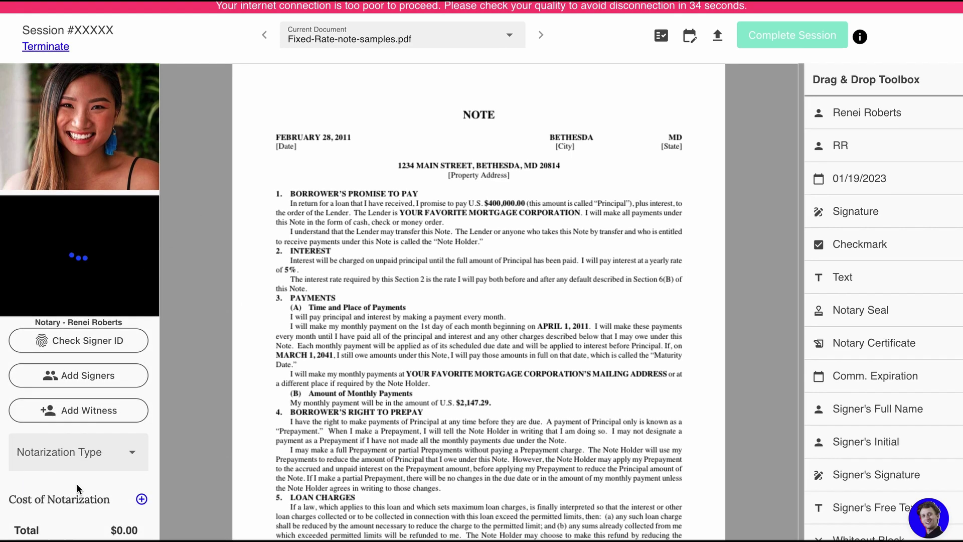
left_click(102, 465)
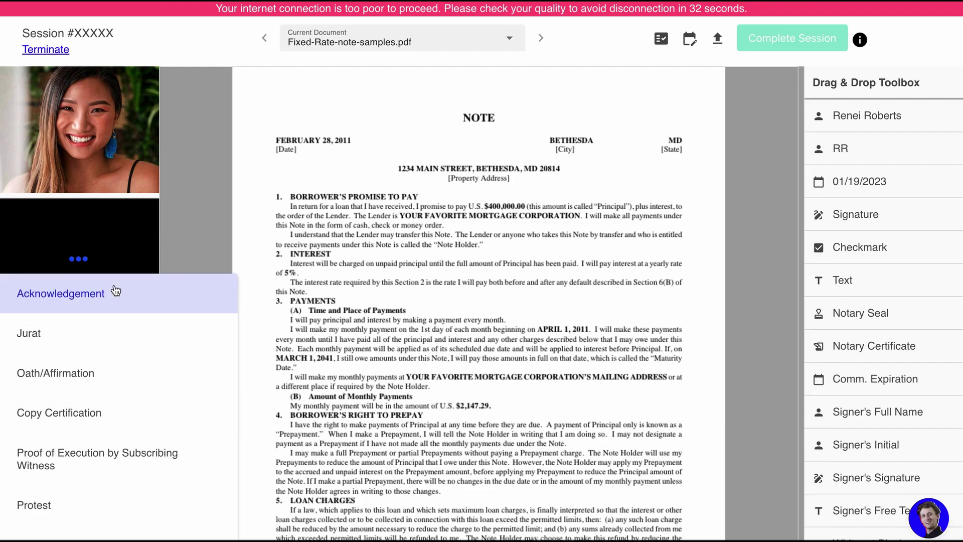
left_click(163, 232)
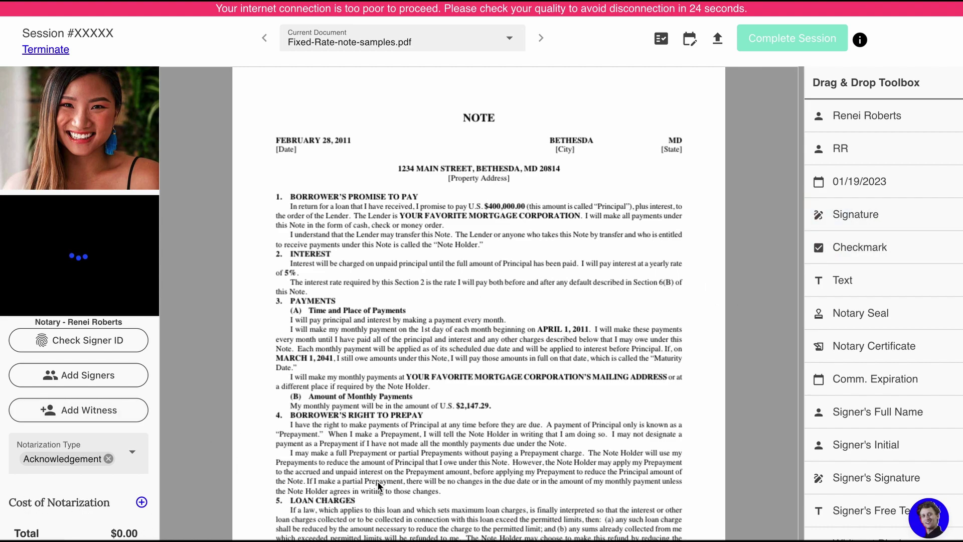
- View the custom fees option under the cost of notarization and cancel without adding a fee
left_click(143, 504)
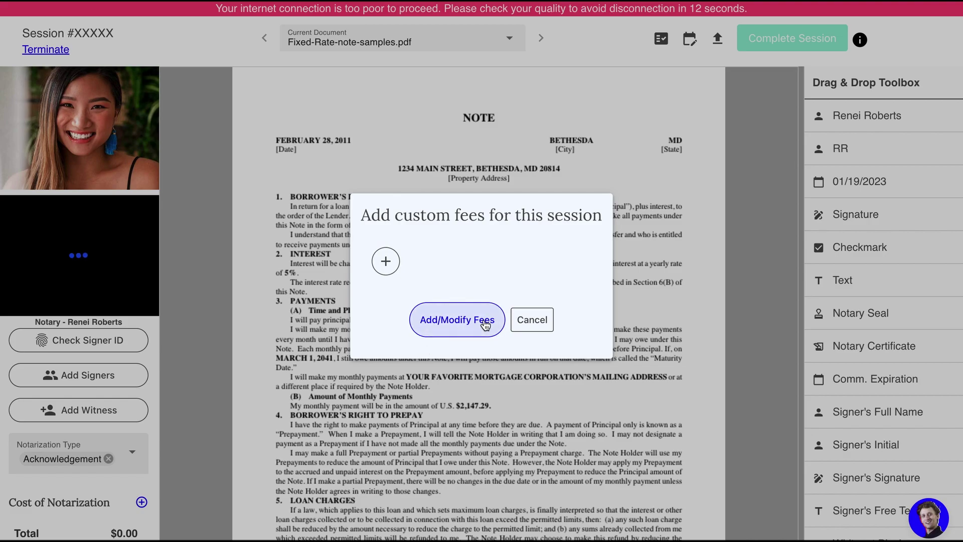
left_click(543, 320)
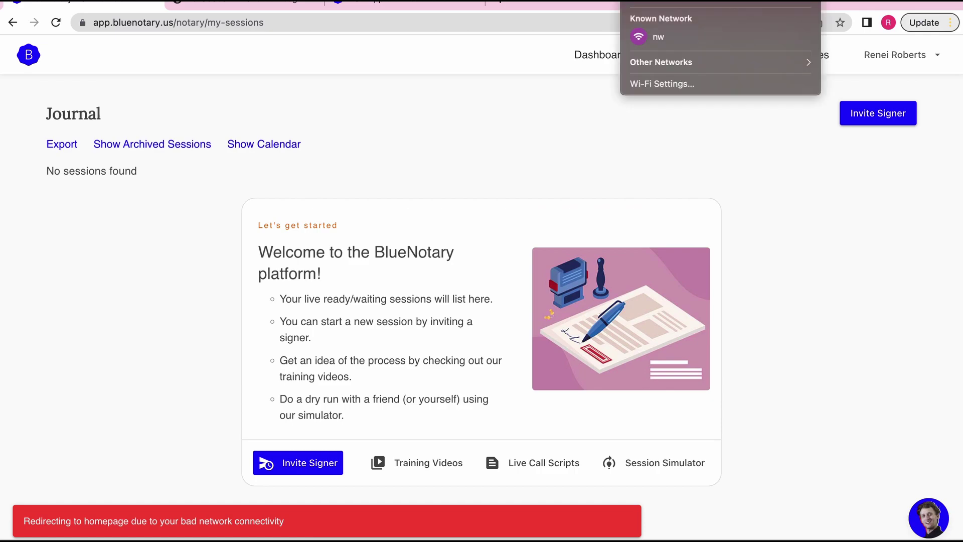
- Dismiss the Wi-Fi list, reopen the Session Simulator from the Dashboard, and go to the end of the sample note's last page
left_click(632, 18)
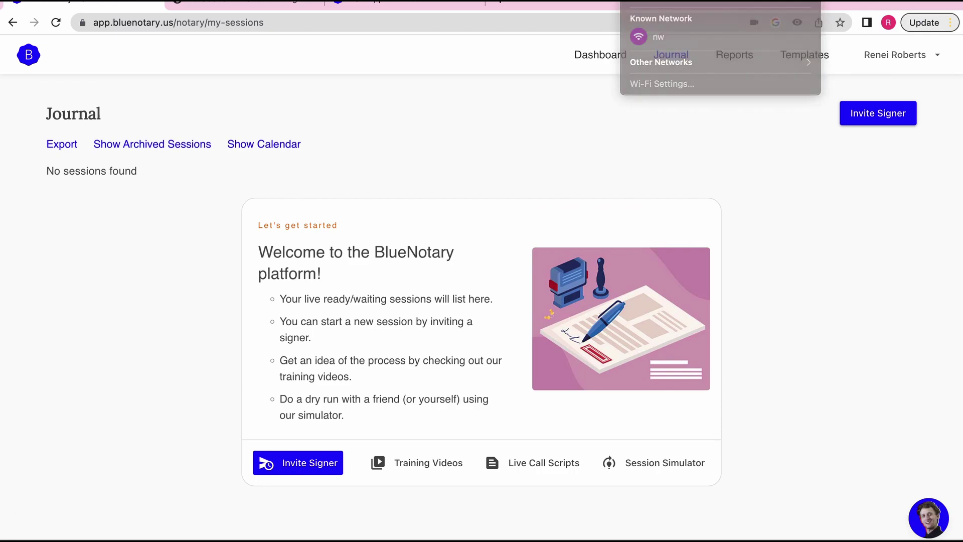
left_click(597, 55)
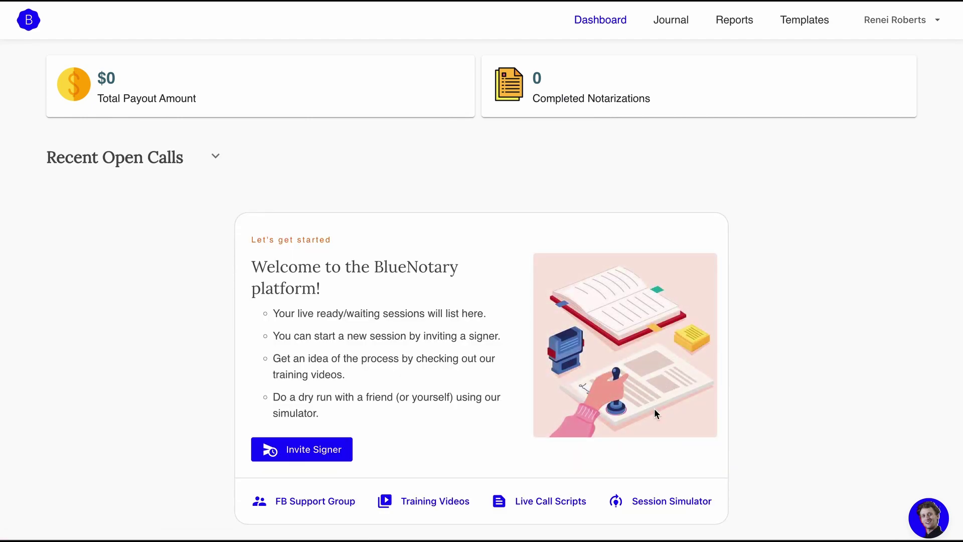
left_click(660, 499)
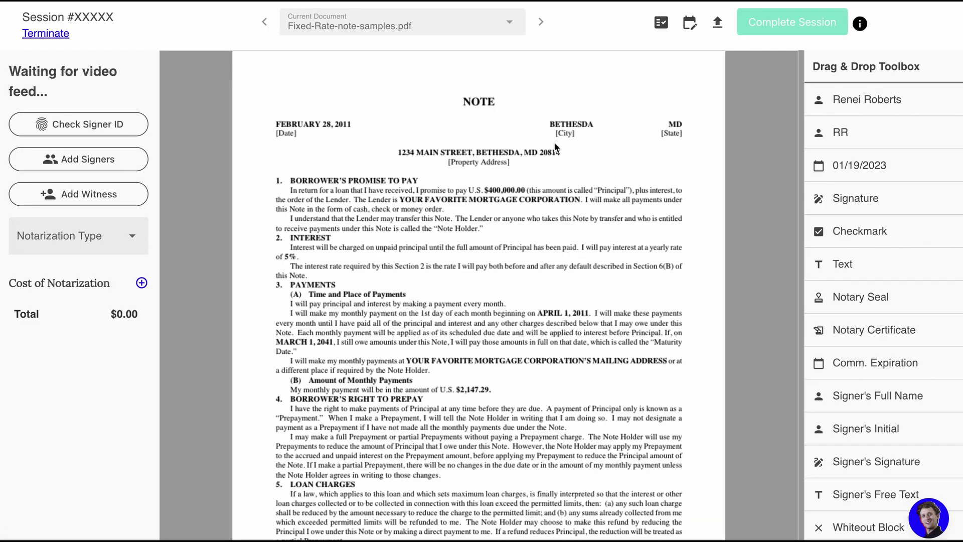
scroll(636, 335, "down", 20)
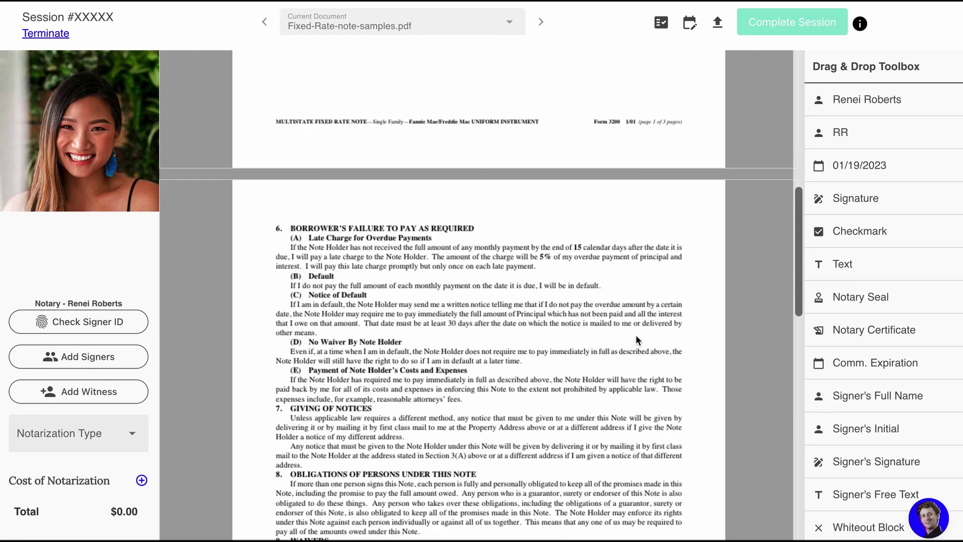
scroll(636, 335, "down", 3)
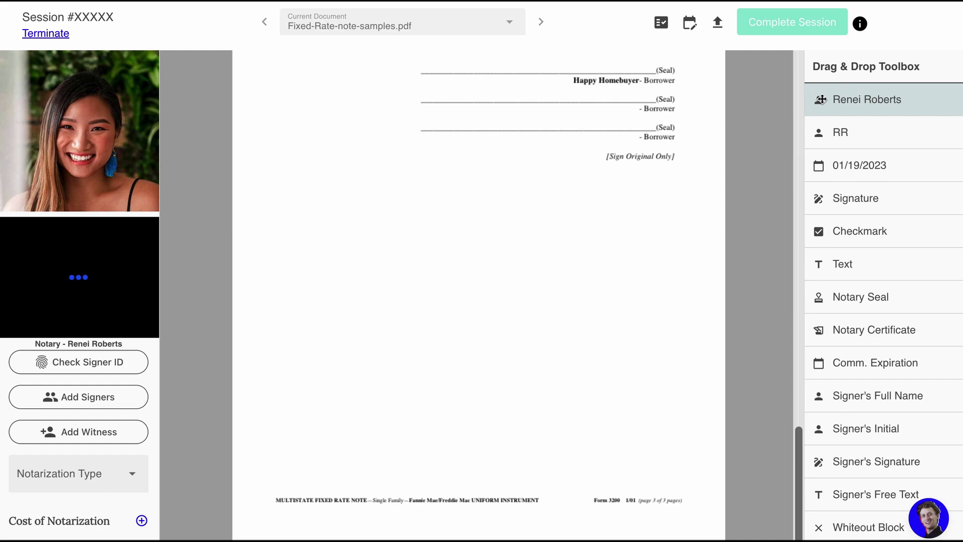
- Place the notary's name field and the 01/19/2023 date field in turn below the borrower lines, removing each one again
left_click_drag(867, 99, 505, 229)
left_click(504, 228)
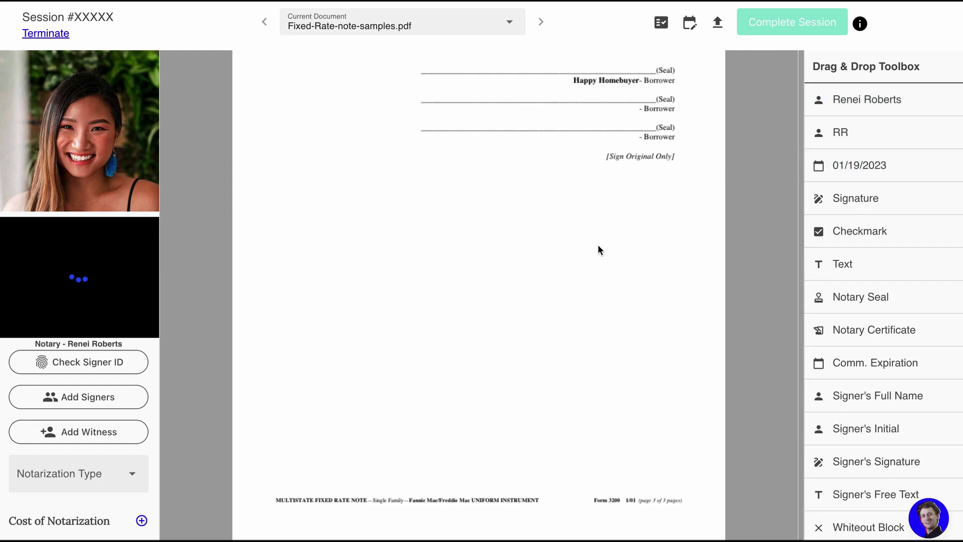
left_click_drag(907, 167, 585, 245)
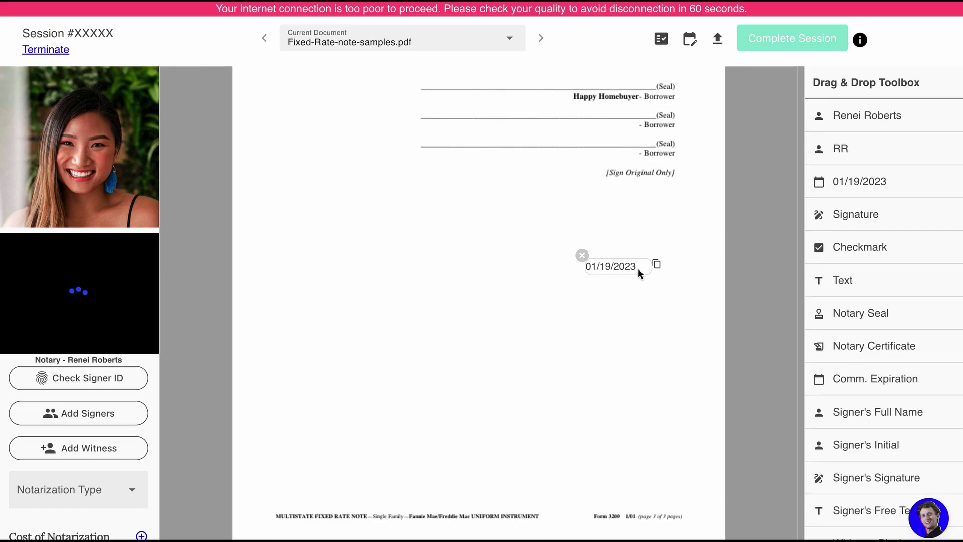
left_click(582, 255)
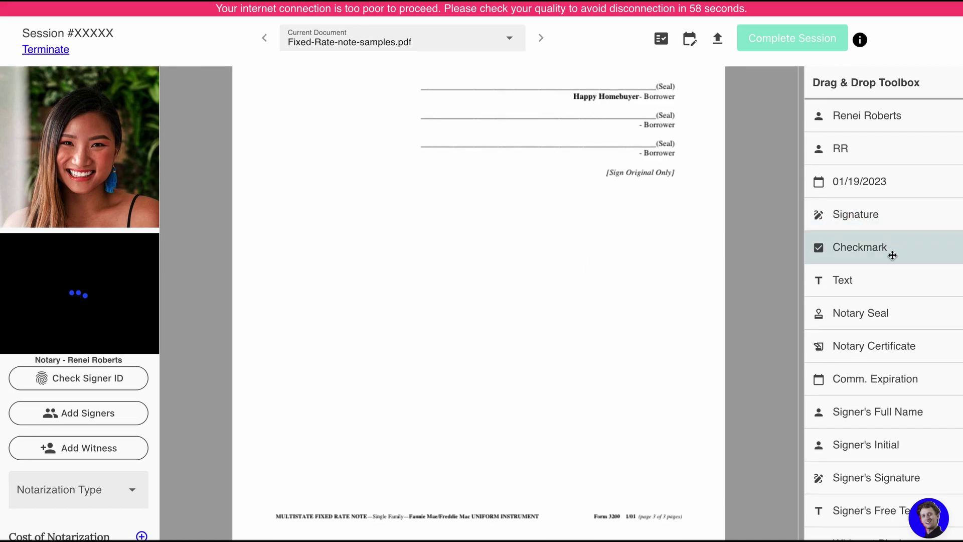
- Place the notary's saved handwritten signature on the first borrower line, widen its box, and move it toward the start of the line
scroll(892, 255, "down", 1)
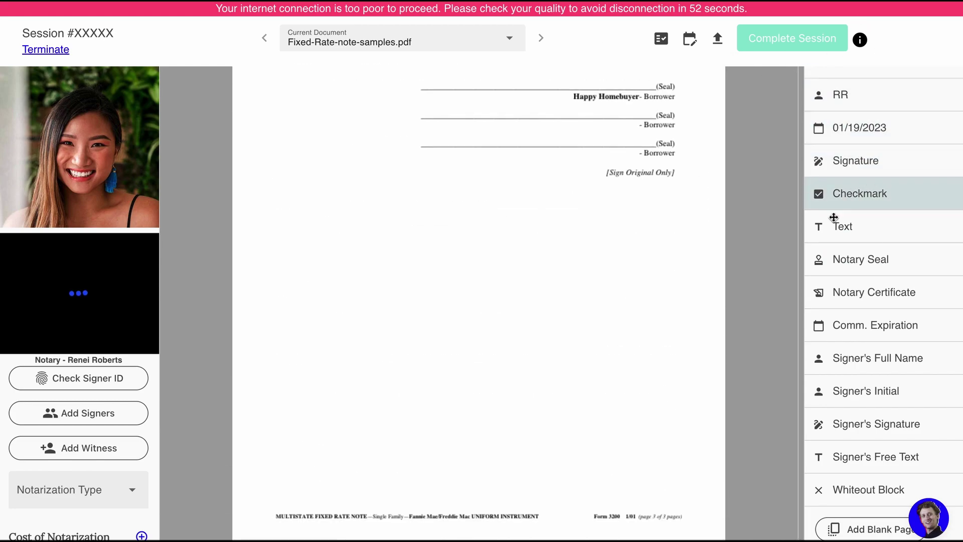
scroll(600, 208, "up", 2)
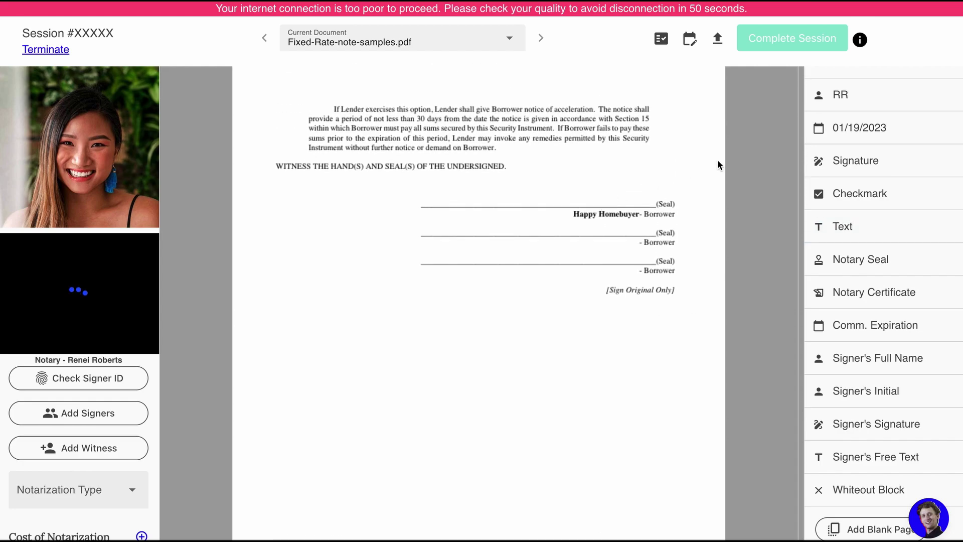
mouse_move(884, 154)
left_mouse_down()
mouse_move(531, 183)
mouse_move(560, 158)
mouse_move(547, 182)
left_mouse_up()
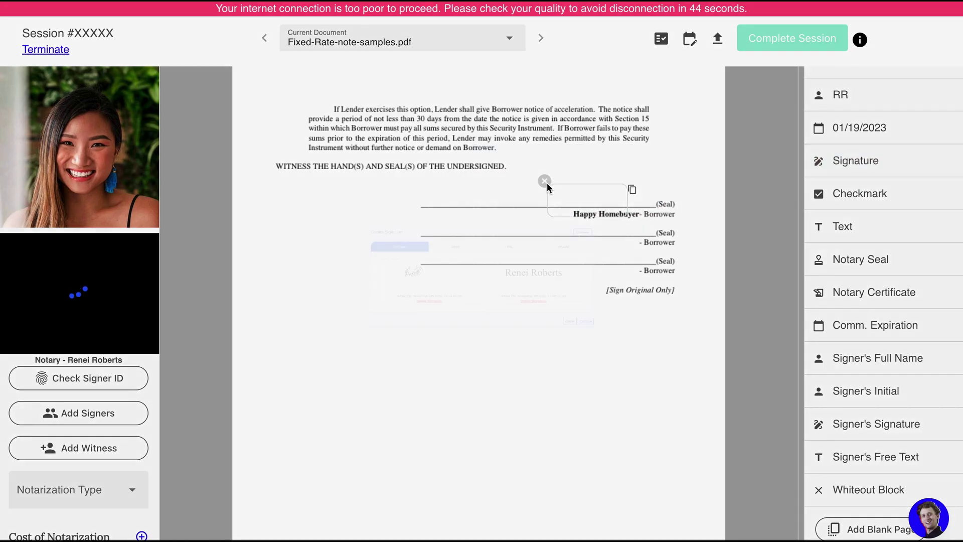
left_click(196, 309)
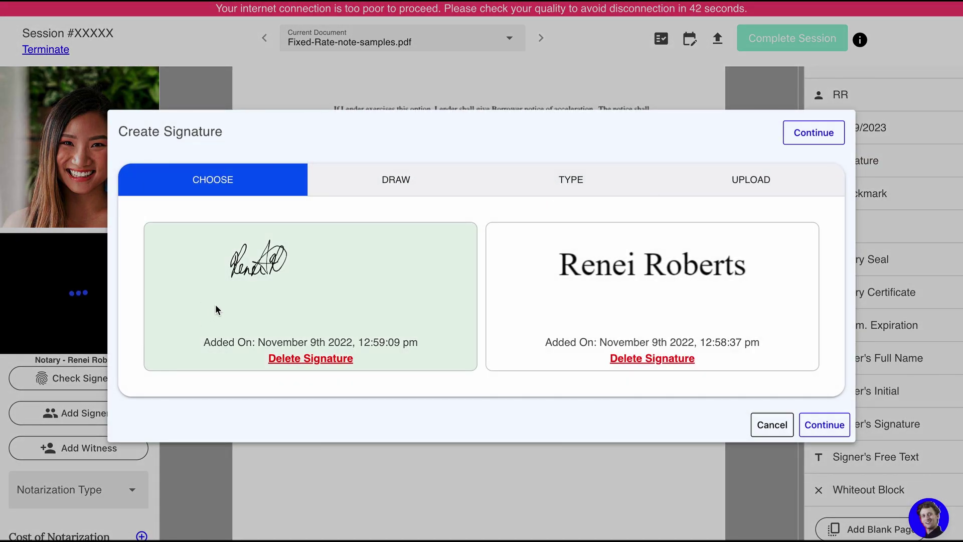
left_click(347, 288)
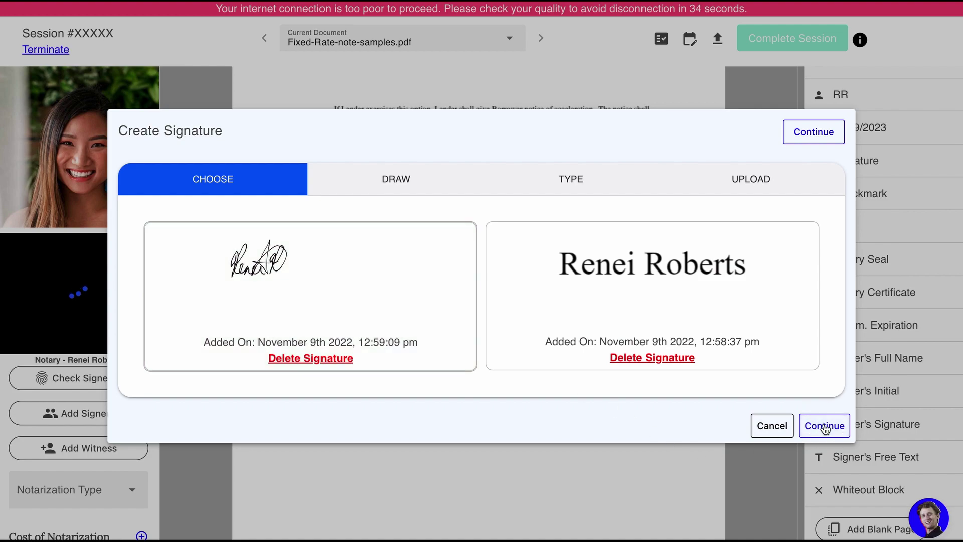
left_click(823, 425)
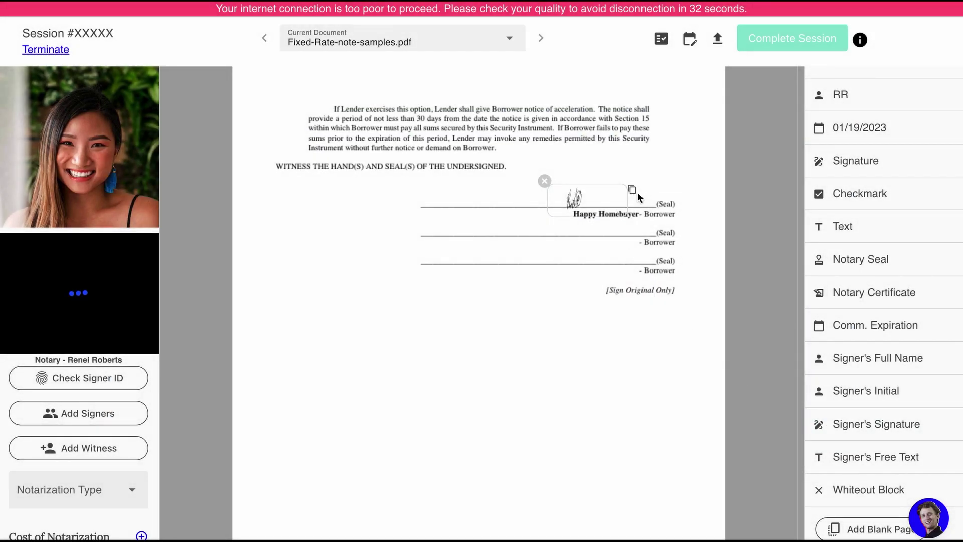
mouse_move(632, 190)
left_mouse_down()
mouse_move(623, 189)
mouse_move(765, 195)
left_mouse_up()
left_click_drag(619, 201, 472, 197)
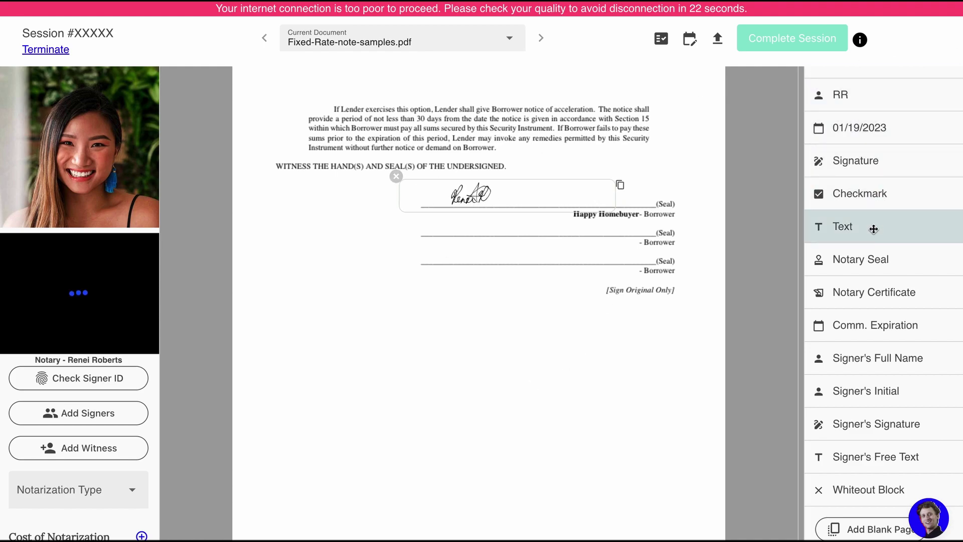
- Place an empty text field in the blank area below the borrower lines and remove it
left_click_drag(873, 228, 480, 377)
left_click(502, 393)
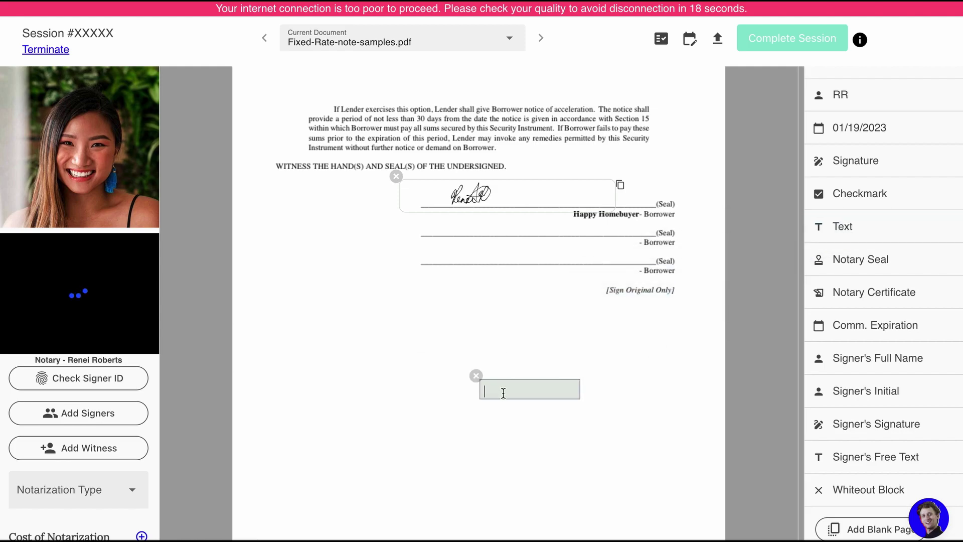
left_click(476, 376)
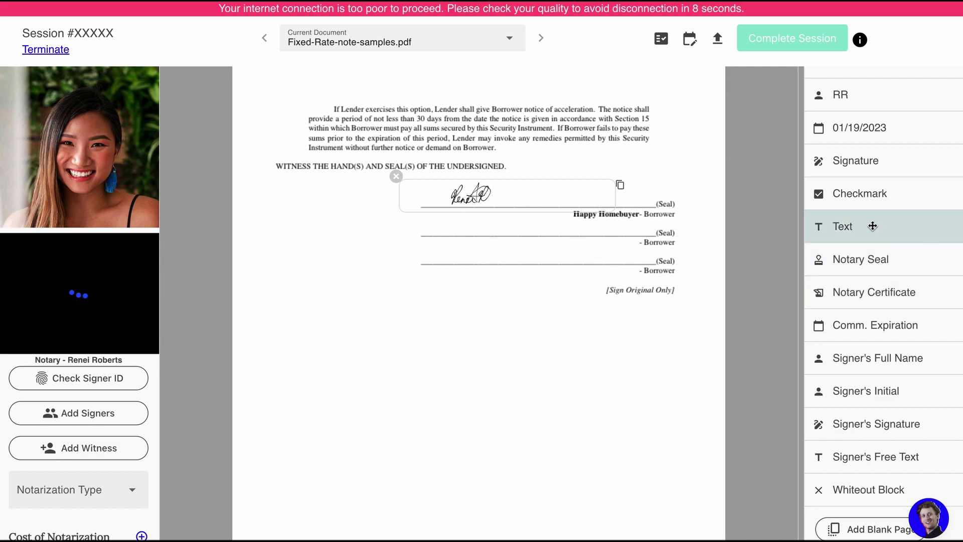
- Place the notary seal in the blank area below the borrower lines
left_click(885, 264)
left_click_drag(885, 264, 456, 354)
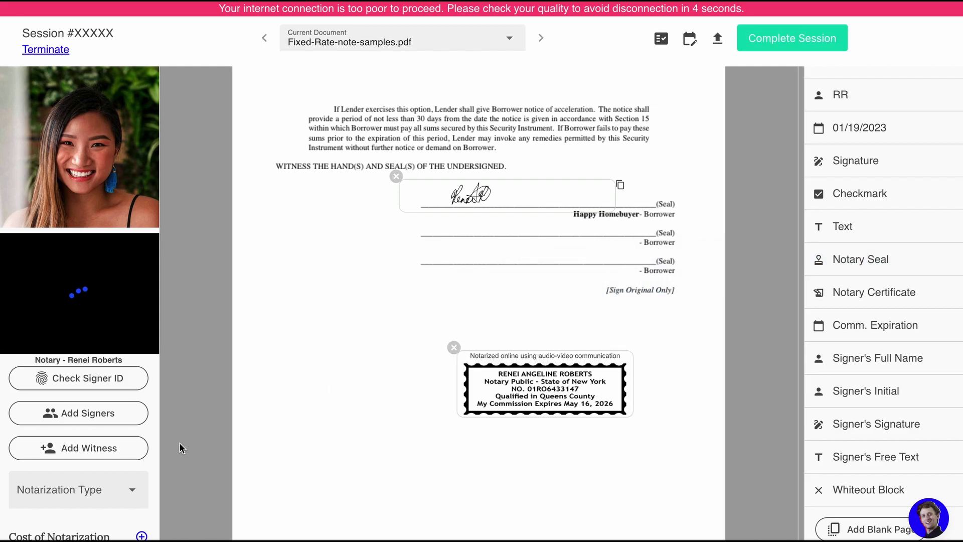
scroll(163, 459, "down", 2)
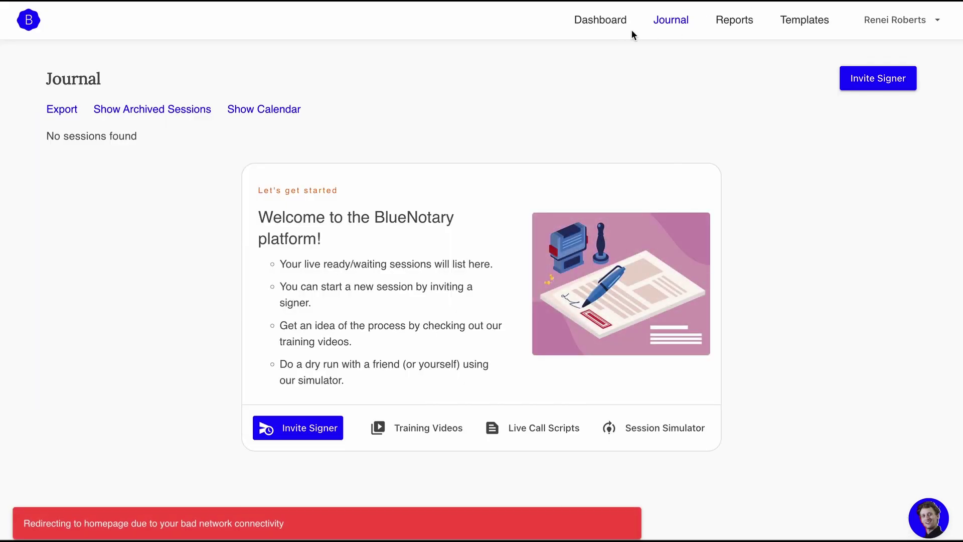
- Reopen the Session Simulator from the Dashboard and go to the borrower lines on the sample note's last page
left_click(612, 28)
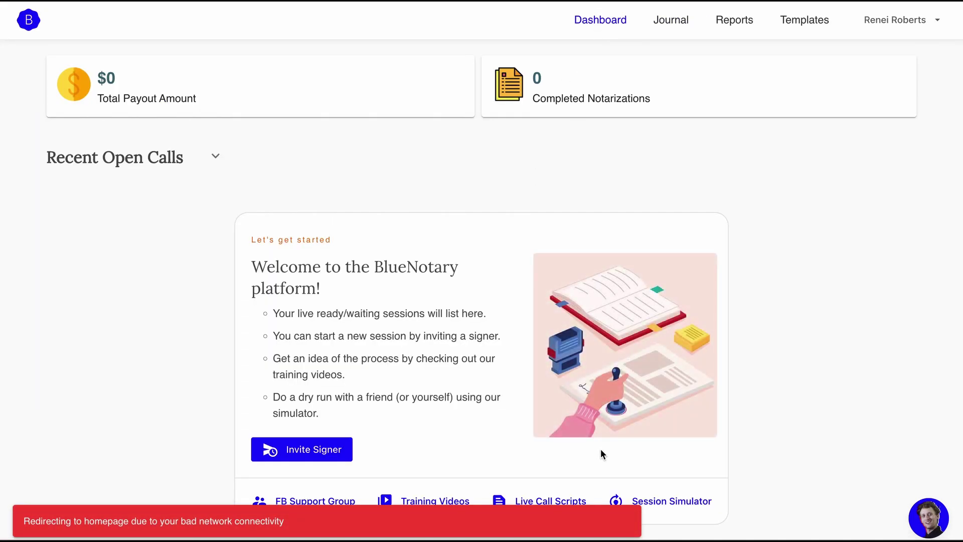
left_click(655, 502)
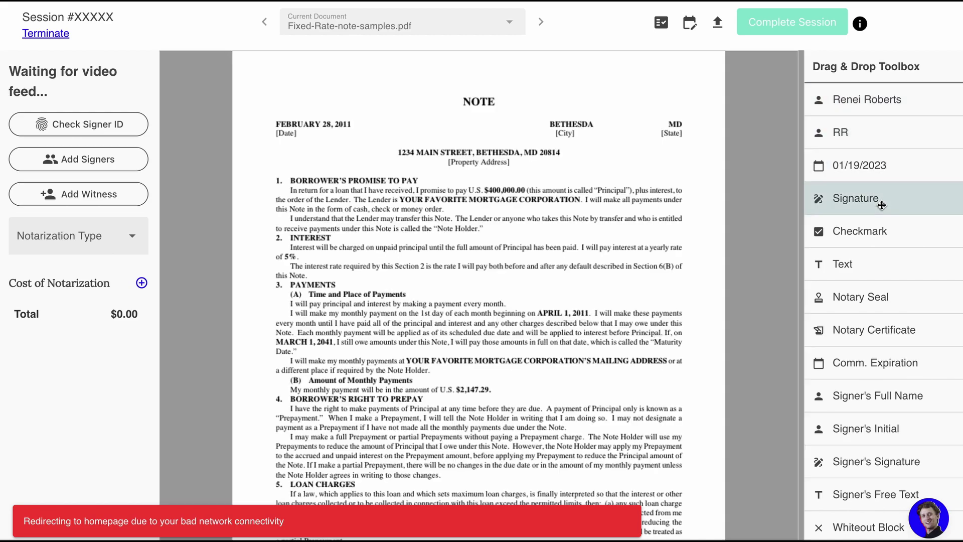
scroll(872, 368, "down", 1)
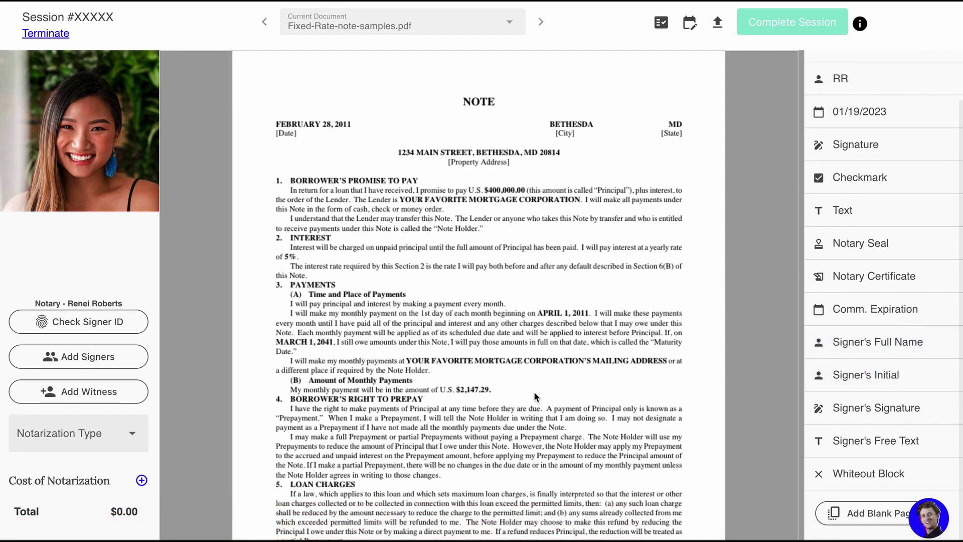
scroll(533, 393, "down", 15)
scroll(533, 396, "down", 8)
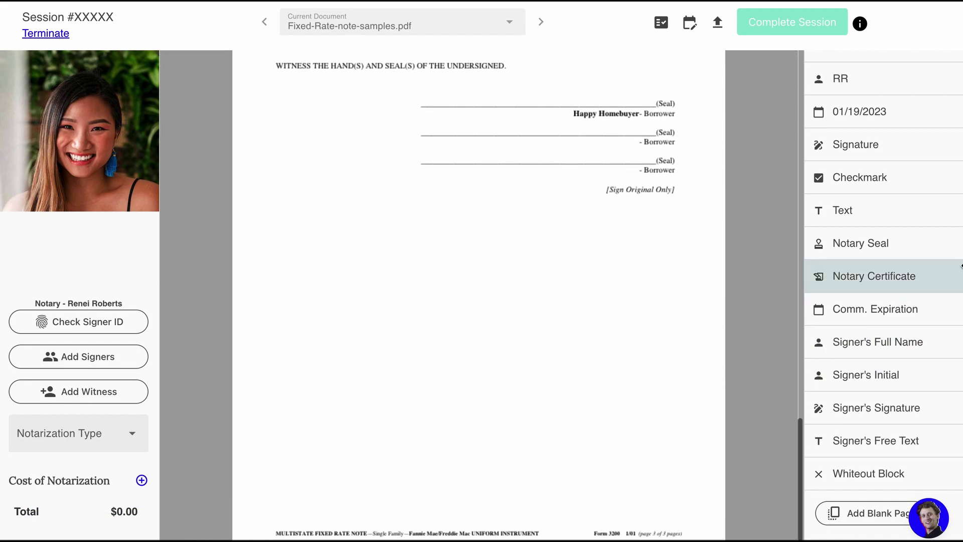
- Place the notary seal below the borrower lines and review the cost of notarization
left_click_drag(902, 245, 502, 294)
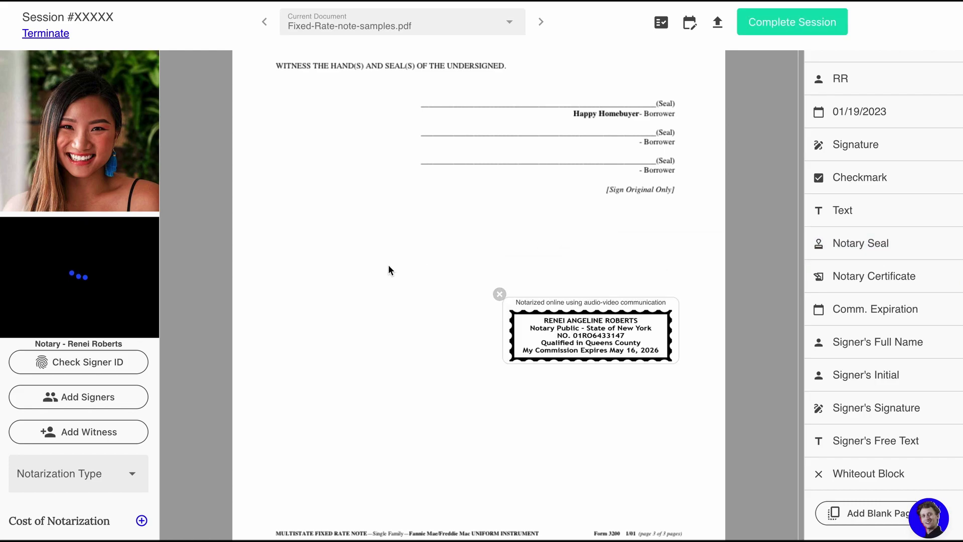
scroll(137, 488, "down", 2)
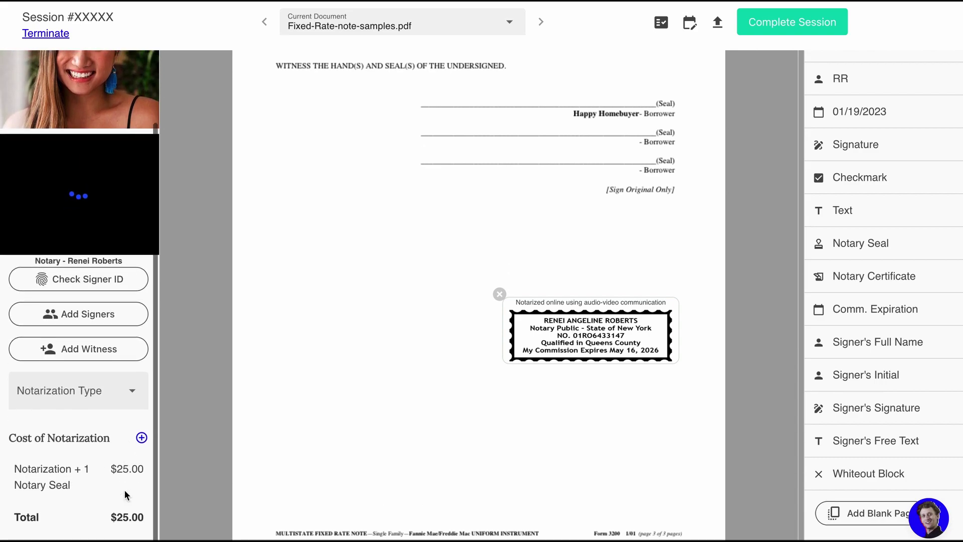
scroll(507, 258, "up", 1)
scroll(508, 258, "down", 1)
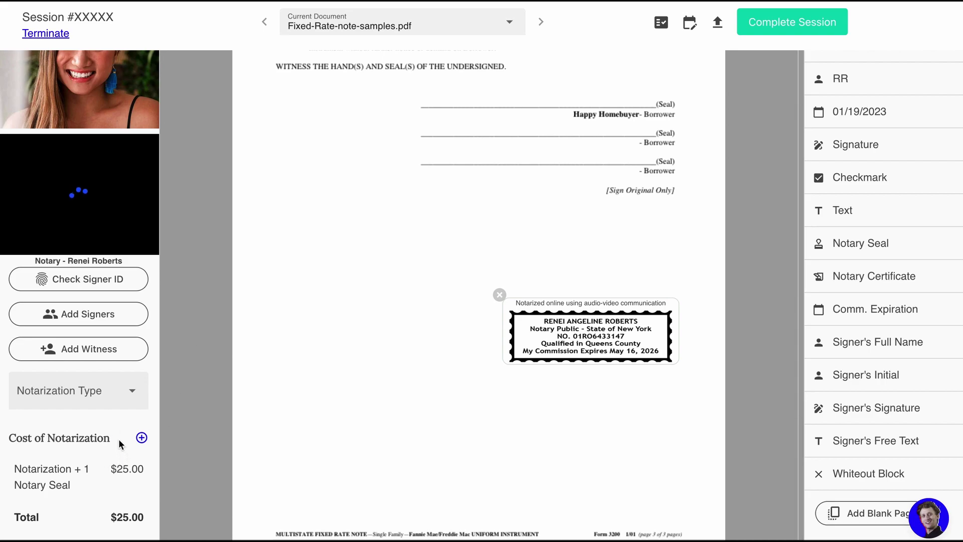
- Add two extra notary seals below the first one, repositioning the first two, and check the extra seal charges
left_click_drag(573, 330, 471, 281)
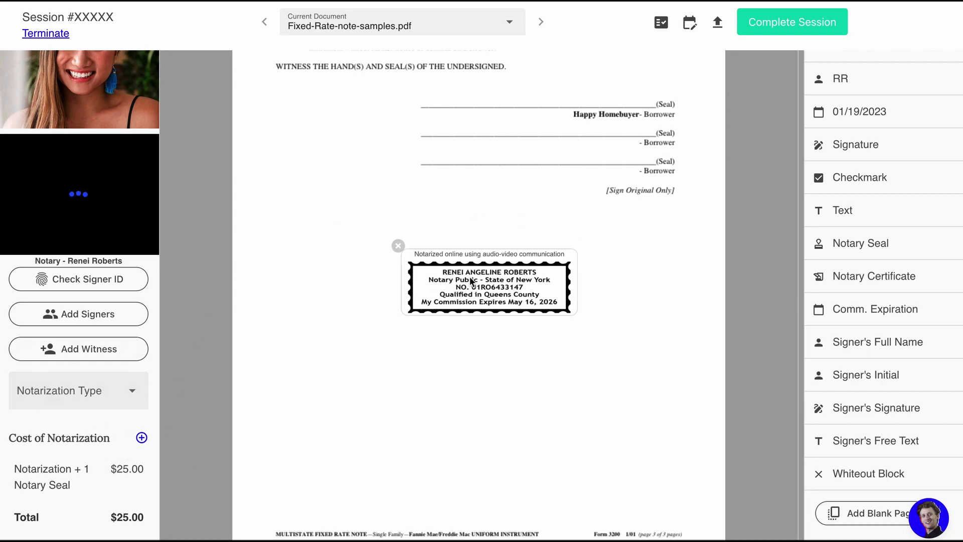
left_click_drag(862, 252, 491, 386)
scroll(492, 386, "down", 1)
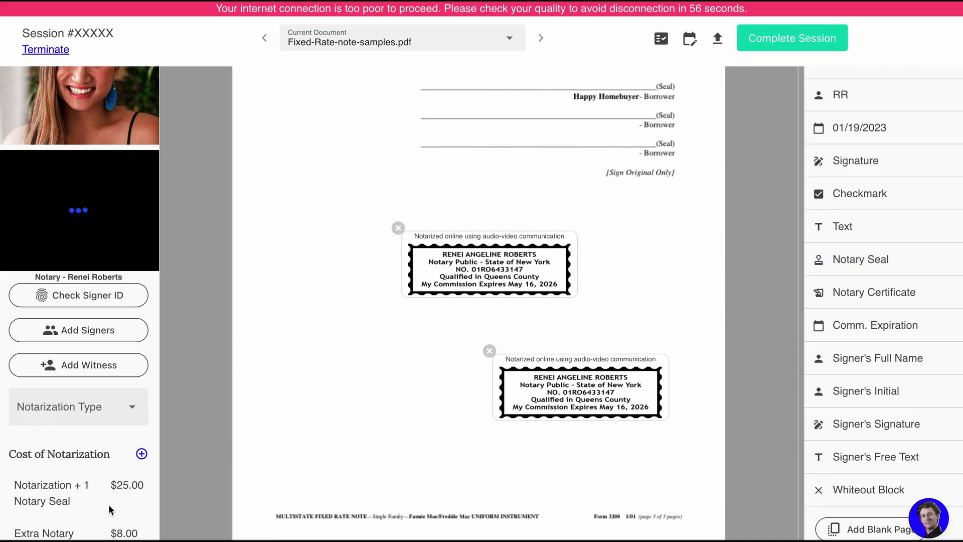
scroll(111, 509, "down", 1)
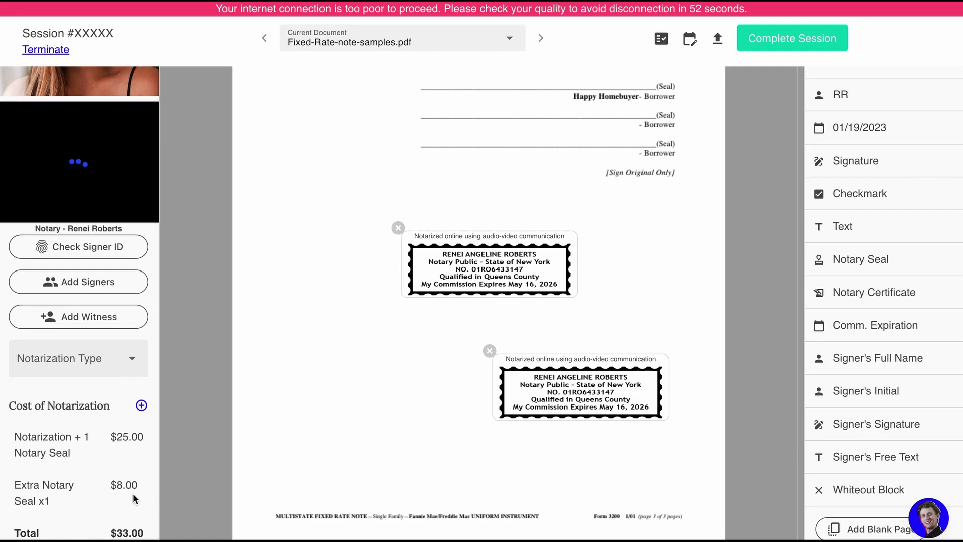
left_click_drag(534, 385, 436, 422)
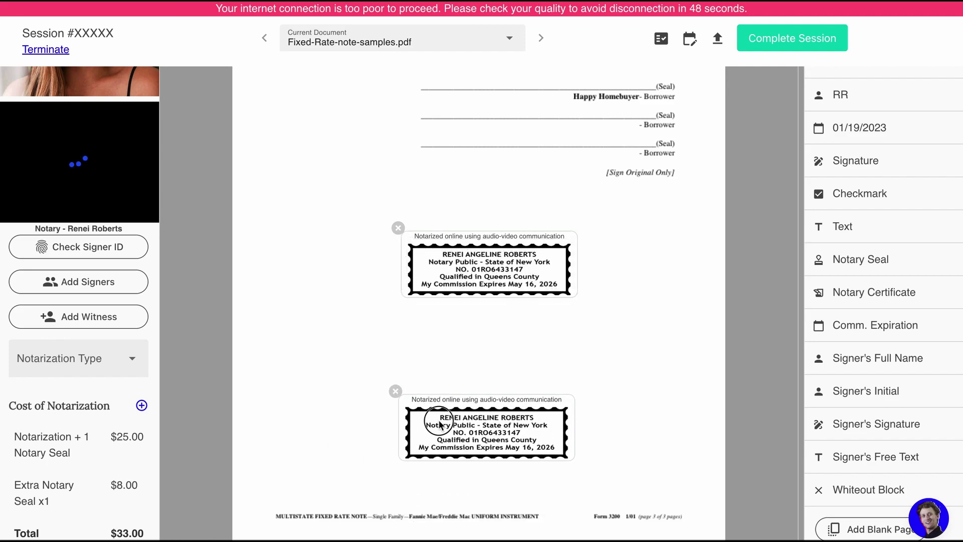
left_click_drag(845, 258, 436, 356)
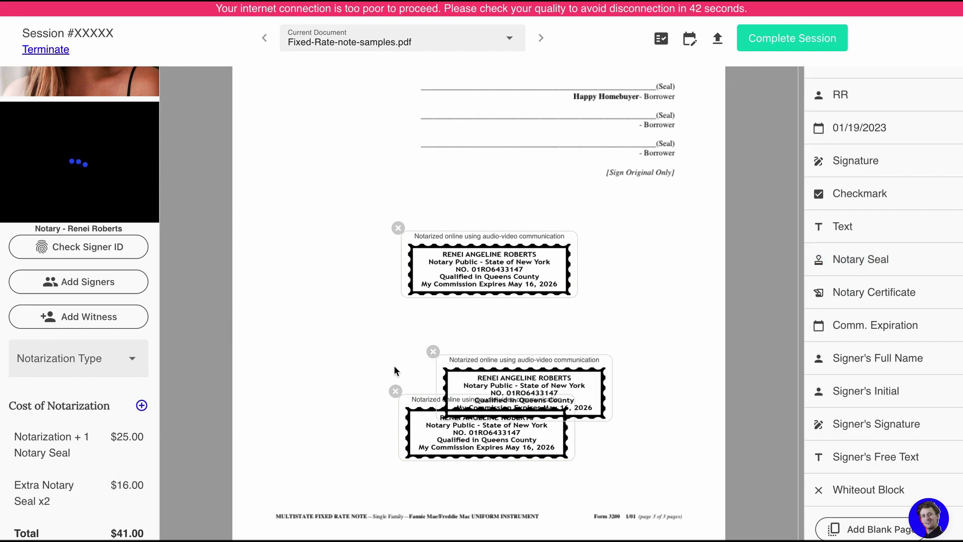
- Remove all three notary seals from the page
left_click(433, 352)
left_click(397, 392)
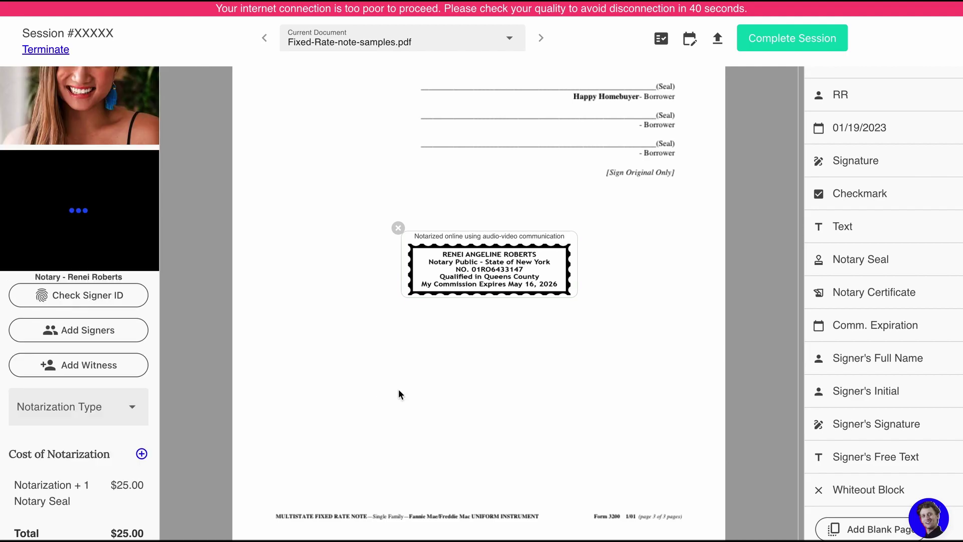
left_click(399, 229)
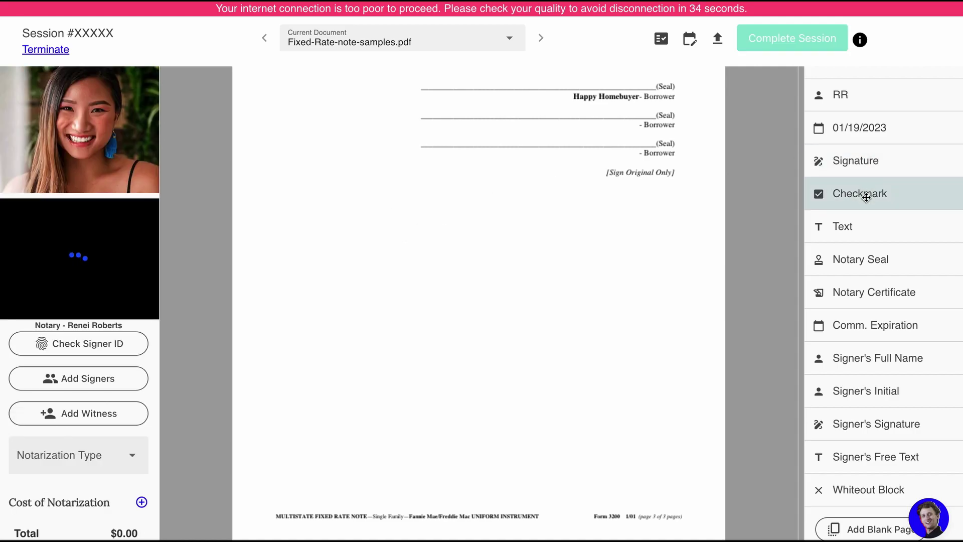
- Place a single new notary seal below the borrower lines and look over the signature area
left_click_drag(872, 259, 479, 253)
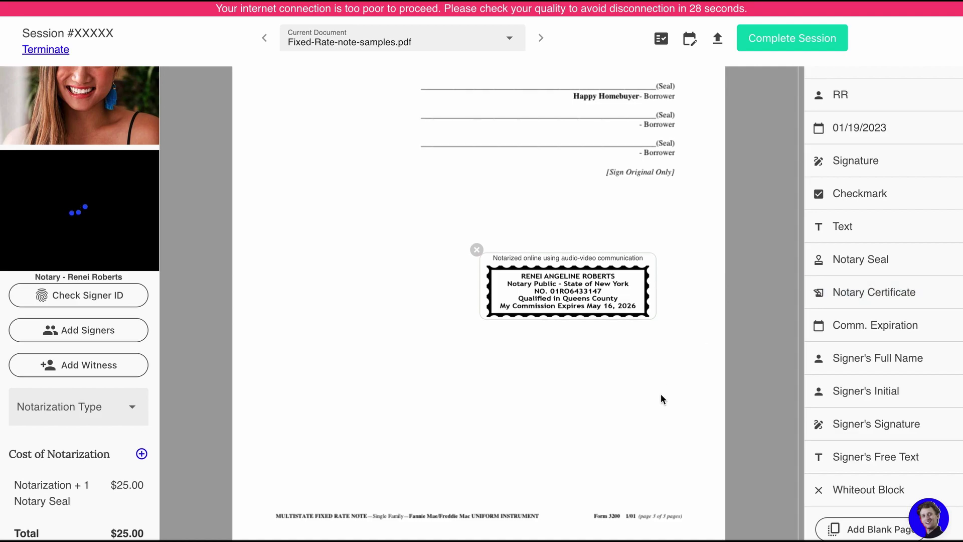
scroll(660, 396, "up", 3)
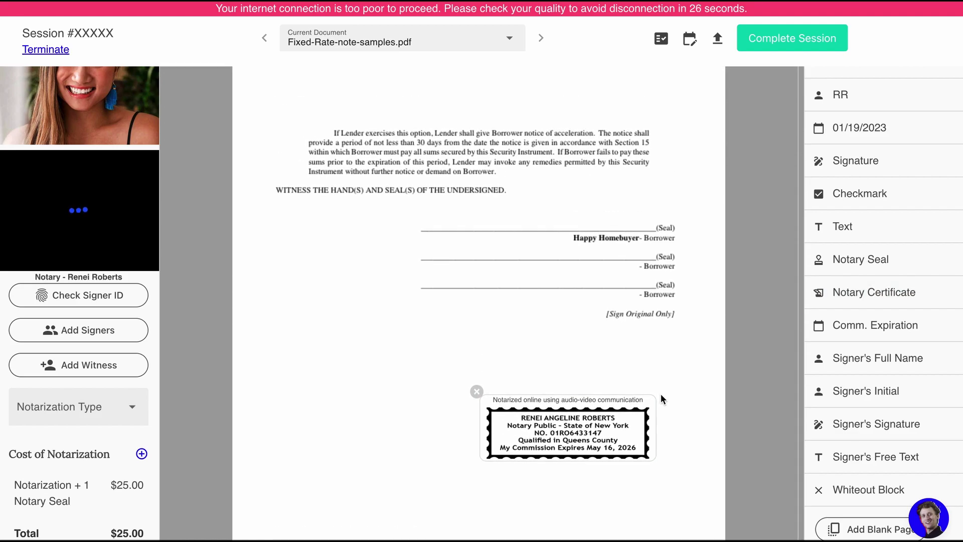
scroll(546, 216, "down", 3)
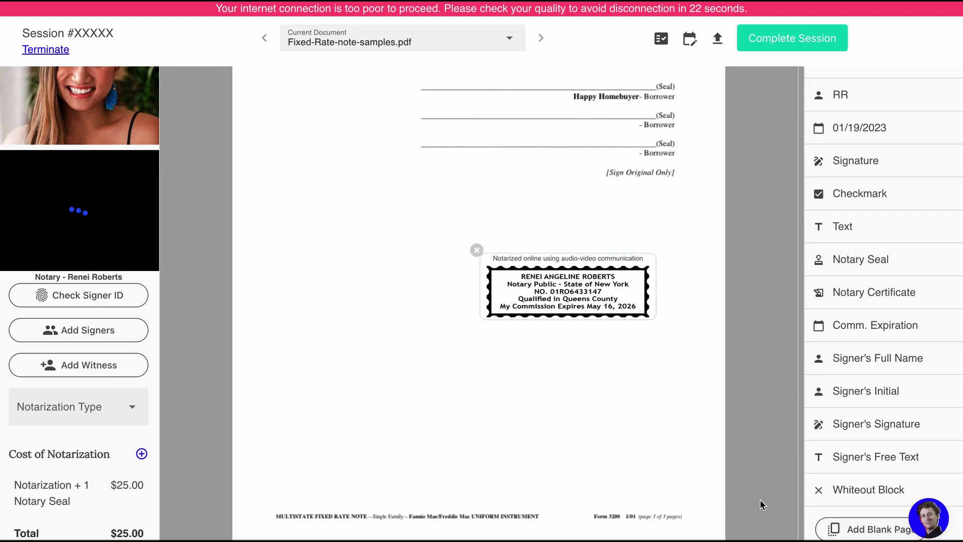
- Add a blank page at the end of the PDF and try to open the notary certificate choices
left_click(850, 535)
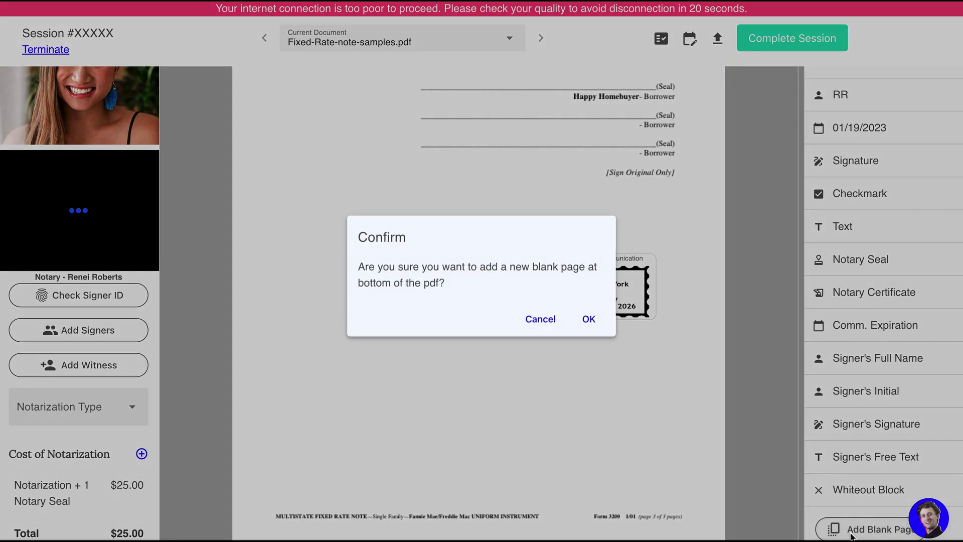
left_click(589, 319)
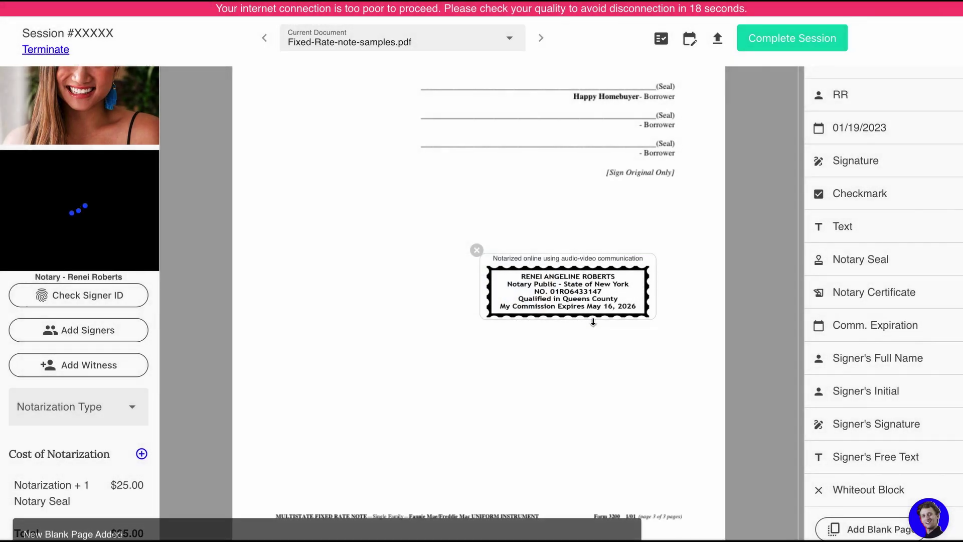
scroll(503, 326, "down", 2)
scroll(504, 326, "down", 7)
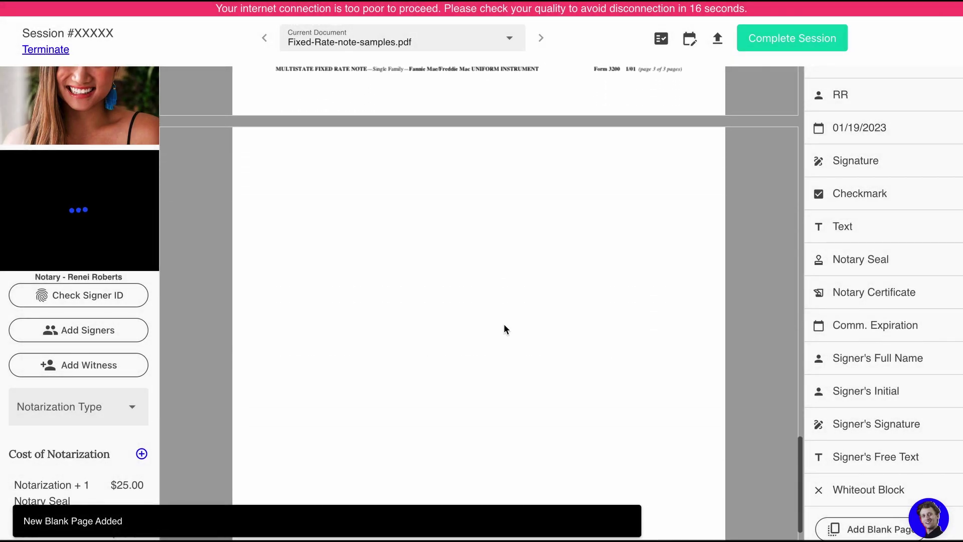
scroll(504, 326, "up", 1)
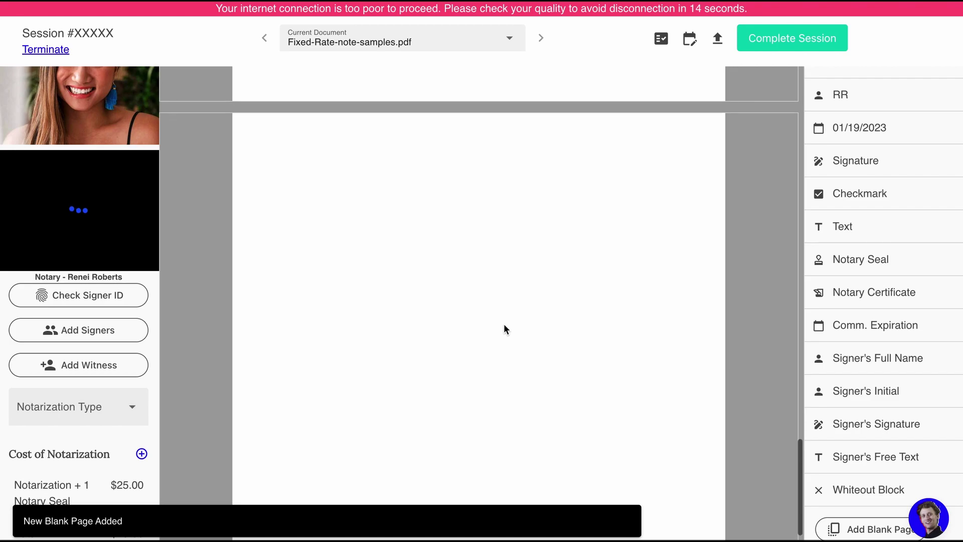
left_click(856, 293)
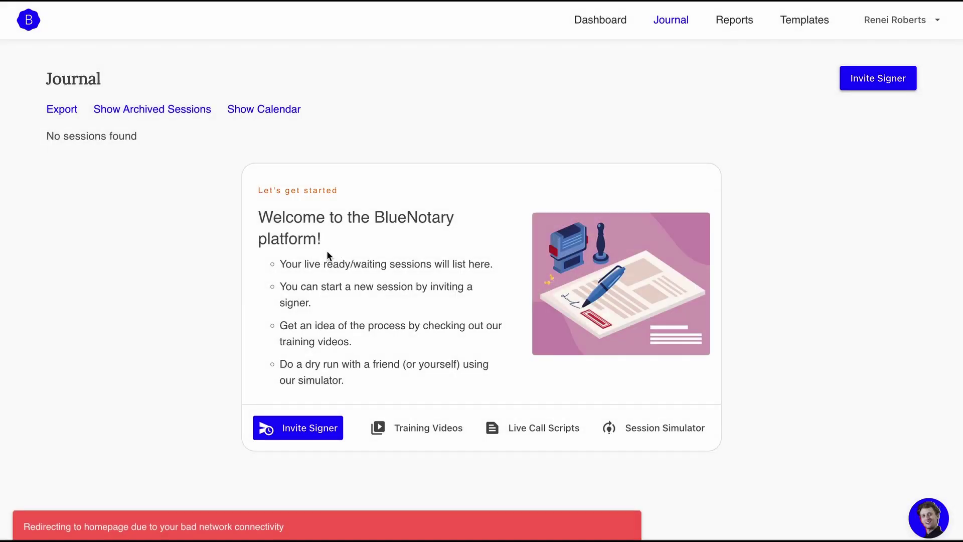
- Start the Session Simulator again from the Dashboard and go to the end of the sample note's last page
left_click(629, 430)
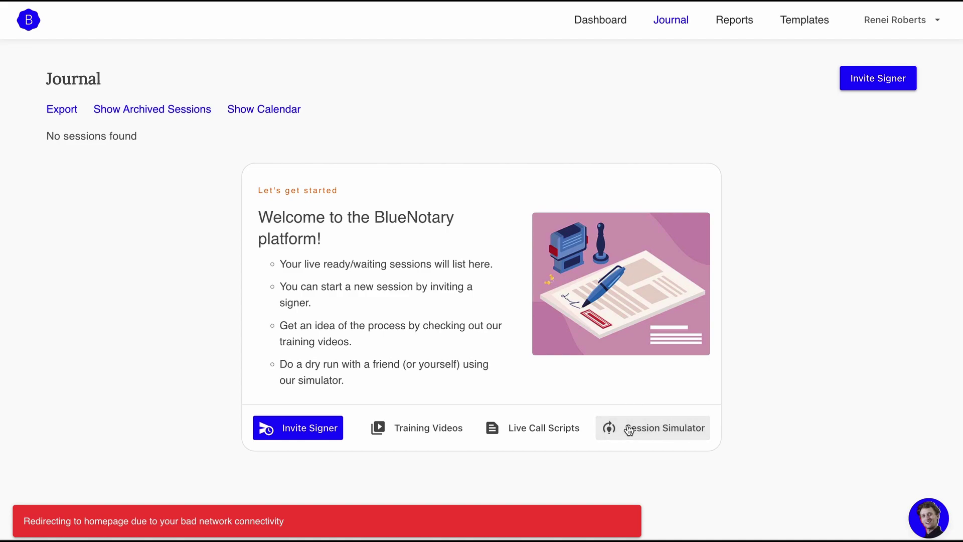
left_click(602, 20)
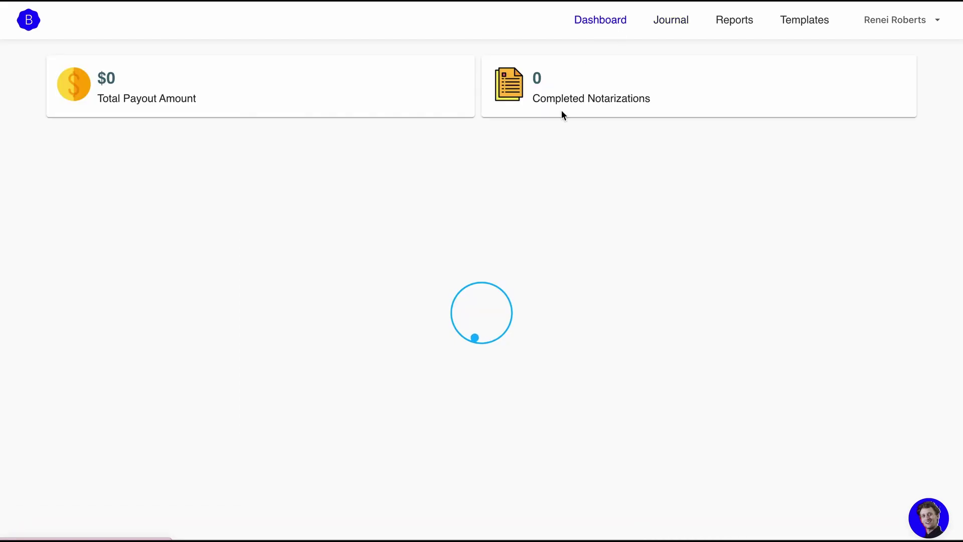
scroll(555, 447, "down", 1)
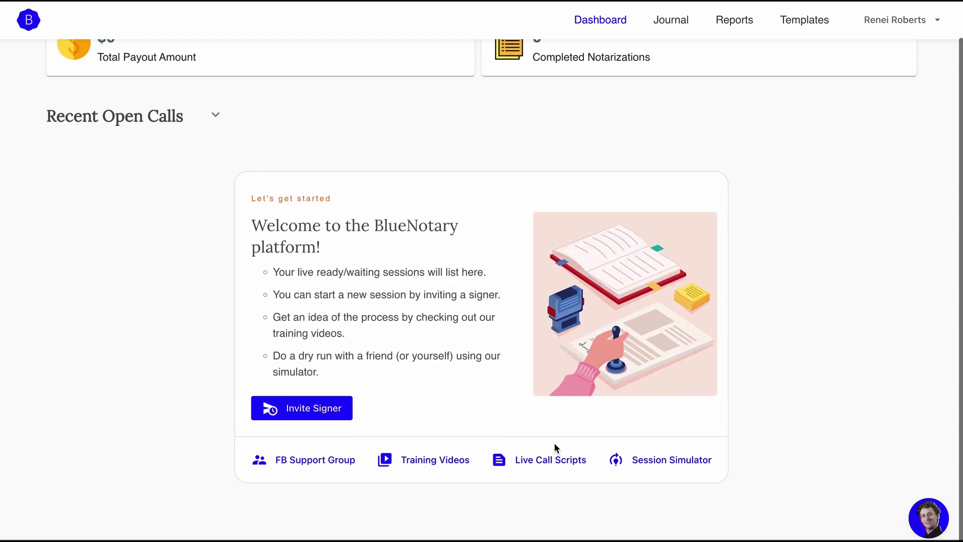
left_click(673, 474)
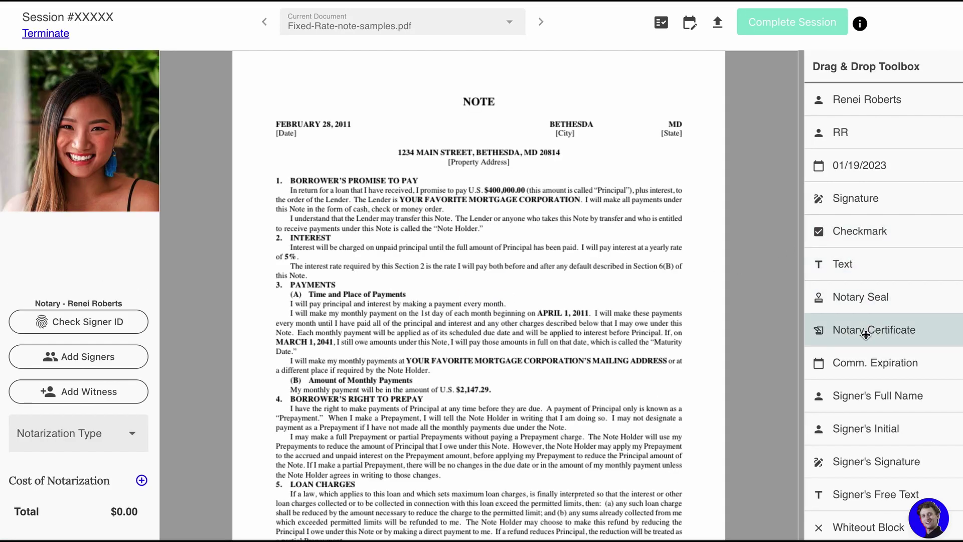
scroll(865, 331, "down", 1)
scroll(631, 316, "down", 15)
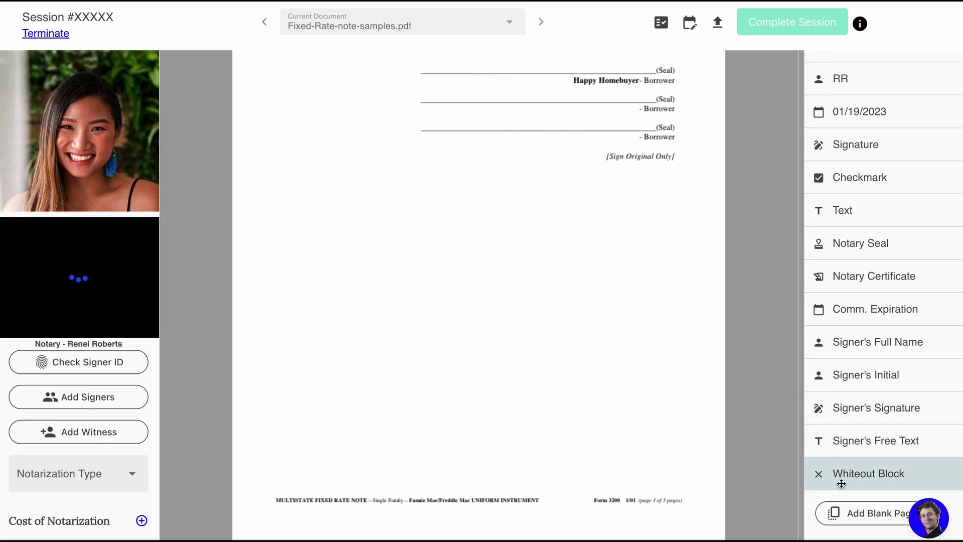
- Add a new blank page at the bottom of the PDF and bring its top edge into view
left_click(849, 508)
left_click(593, 320)
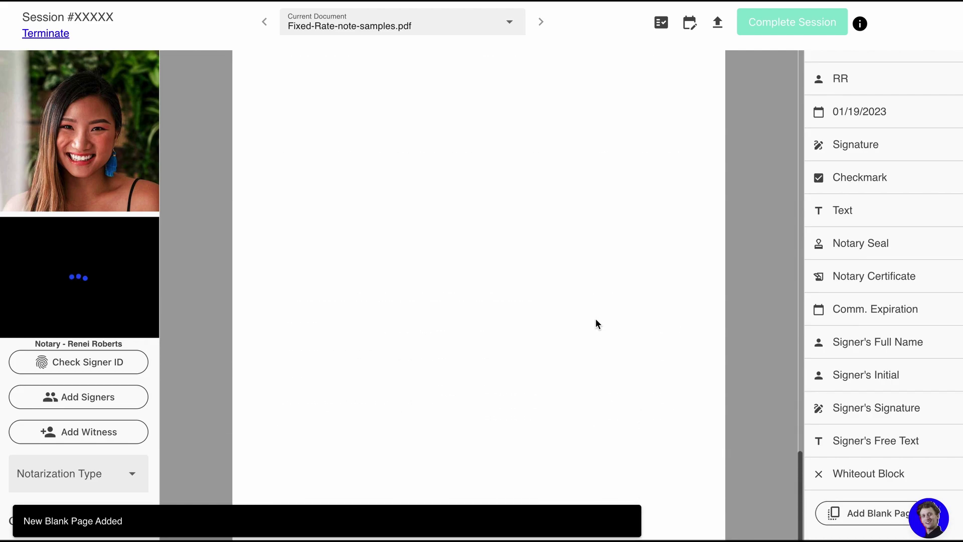
scroll(595, 323, "up", 3)
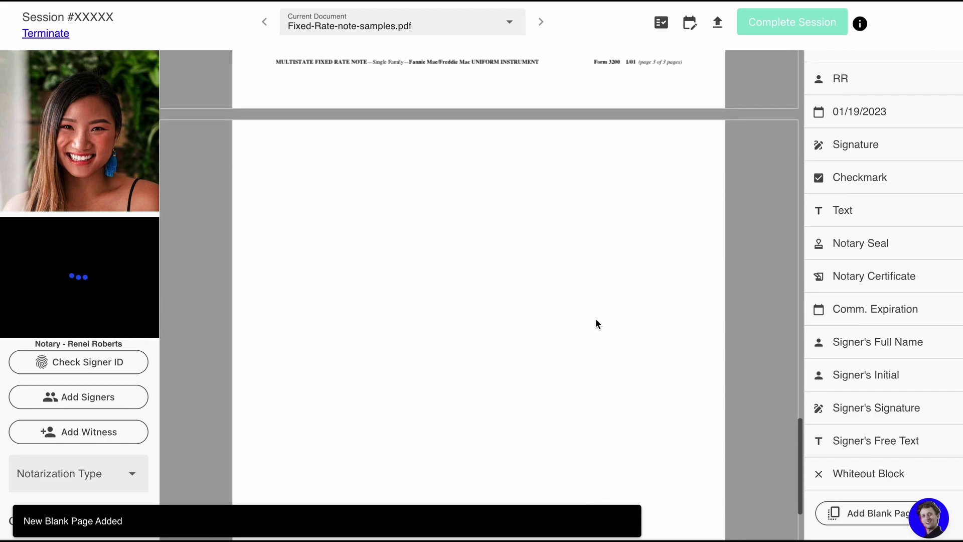
- Choose the Jurat.png notary certificate and continue with it
left_click(916, 275)
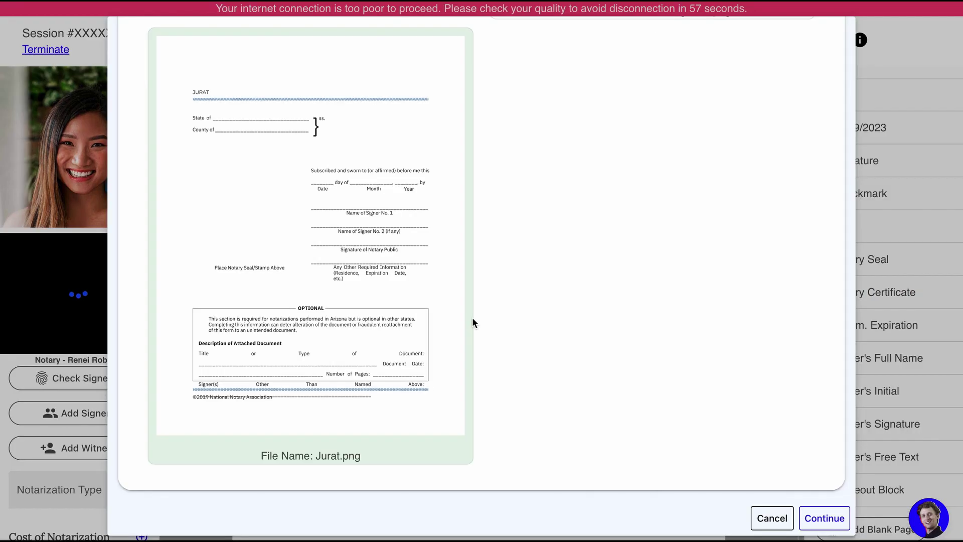
left_click(419, 53)
left_click(823, 524)
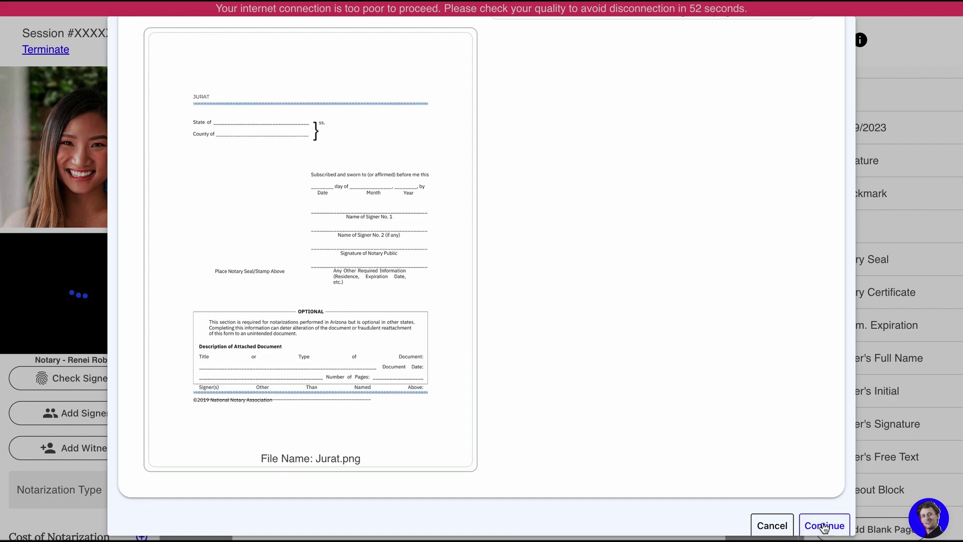
- Position the Jurat certificate in the upper-left corner of the blank page and widen it to the full page width
left_click(675, 426)
left_click_drag(674, 425, 331, 276)
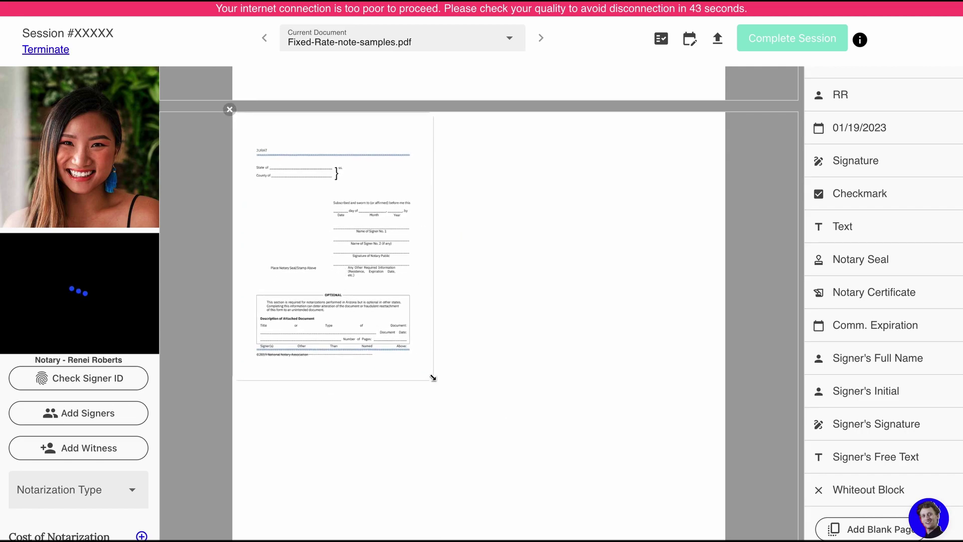
left_click_drag(433, 355, 726, 321)
scroll(602, 390, "down", 4)
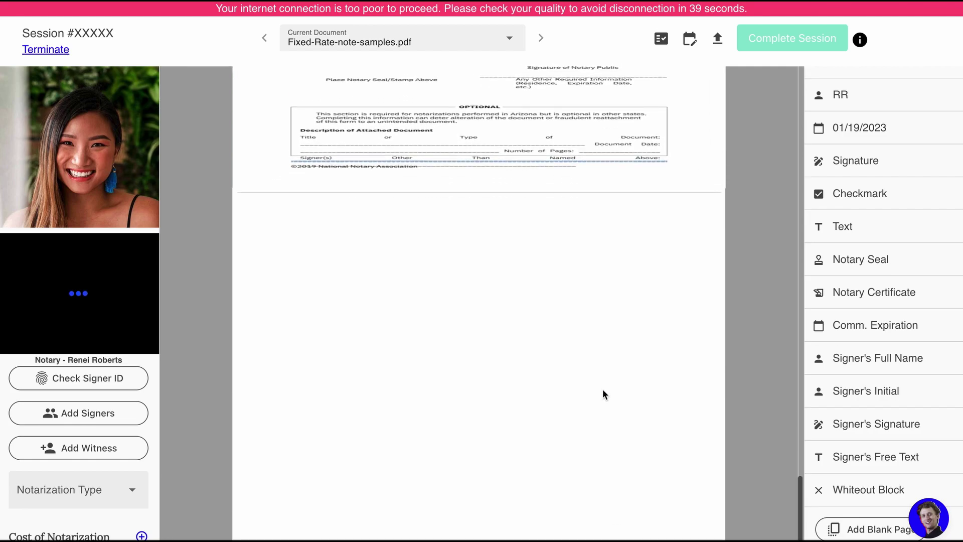
- Extend the Jurat certificate down the blank page and place a Text field on its "State of" line
scroll(475, 221, "up", 5)
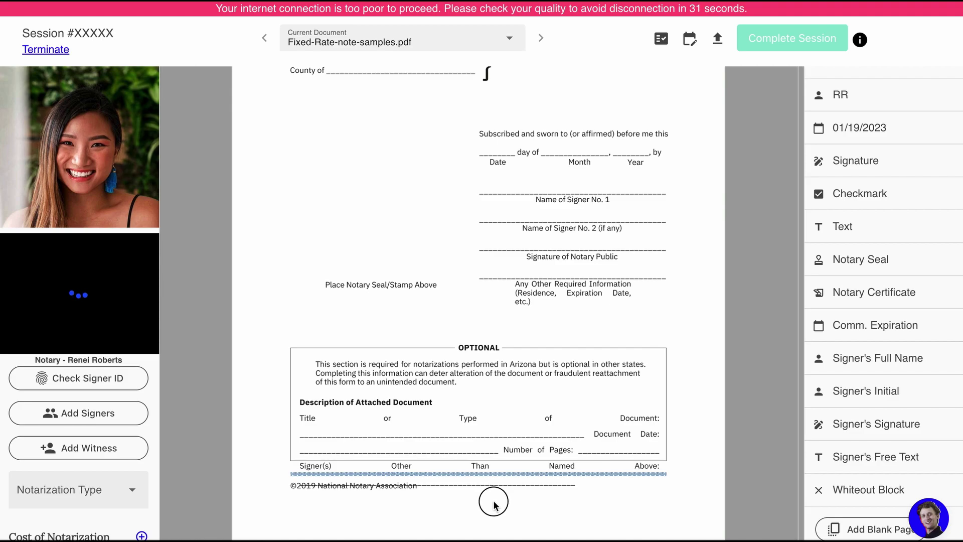
scroll(499, 482, "up", 3)
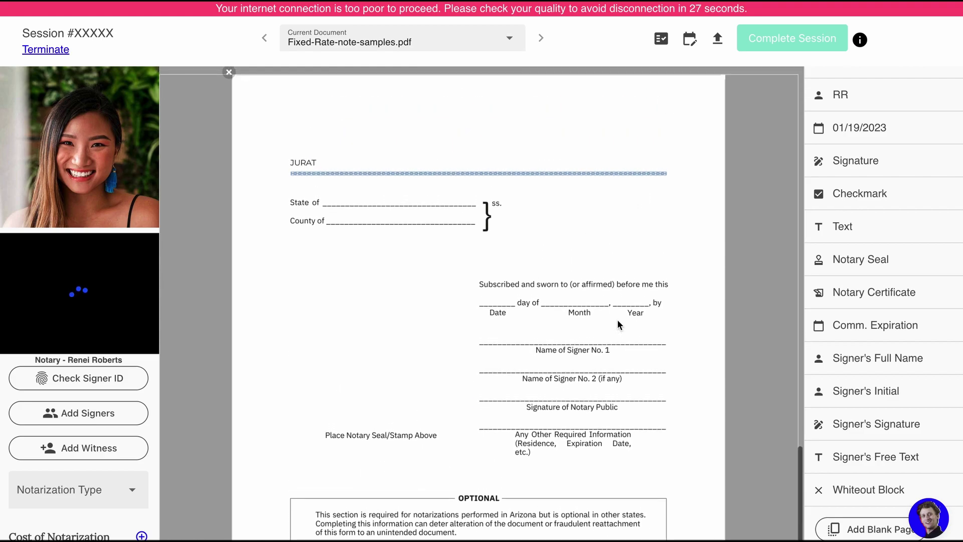
left_click_drag(907, 221, 434, 184)
left_click(445, 191)
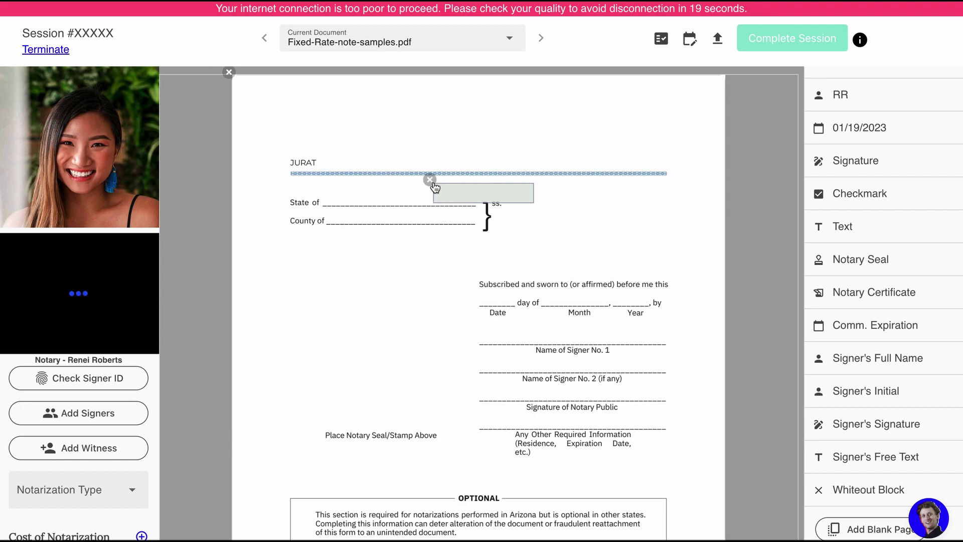
left_click_drag(437, 184, 352, 183)
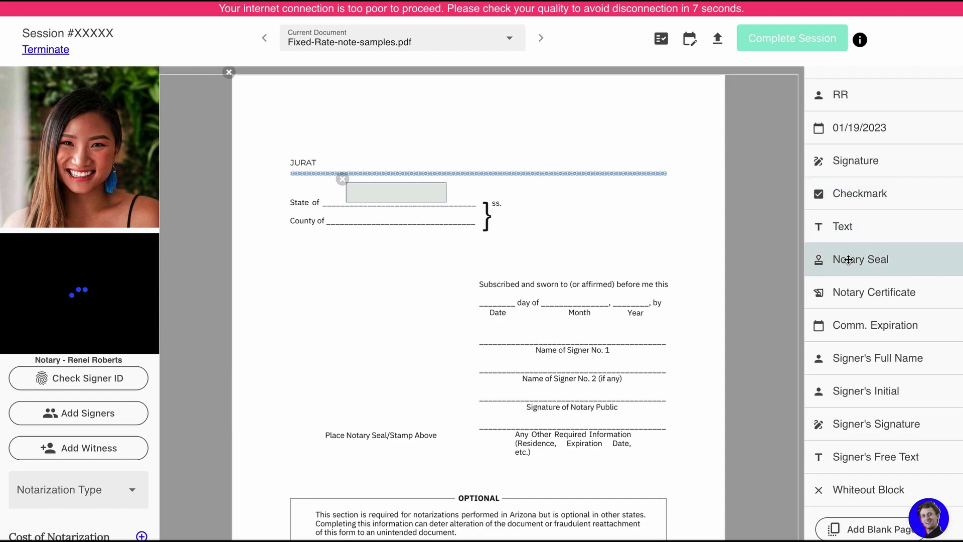
- Try to add a Signature field at the certificate's "Signature of Notary Public" line
mouse_move(859, 169)
left_mouse_down()
mouse_move(630, 283)
mouse_move(560, 404)
left_mouse_up()
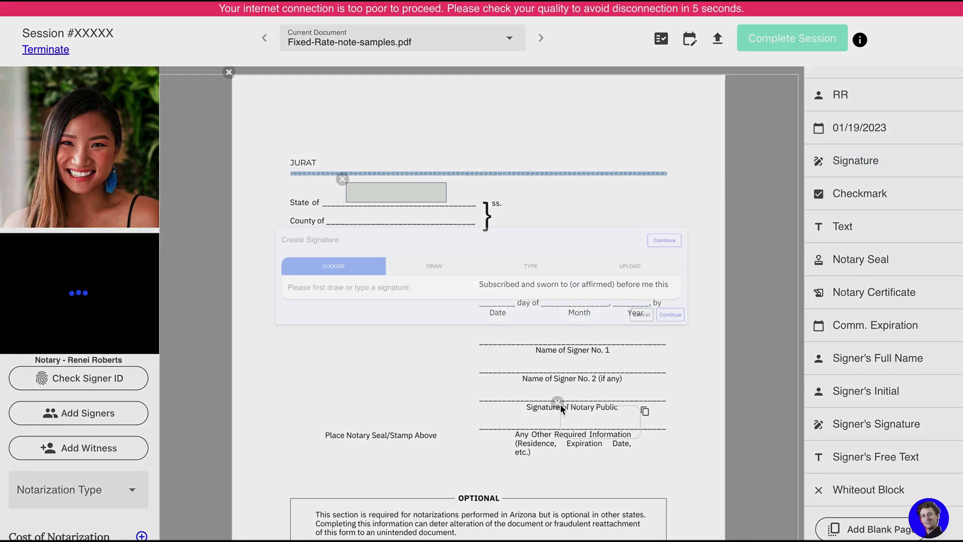
left_click(370, 297)
left_click(823, 424)
left_click_drag(642, 420, 777, 405)
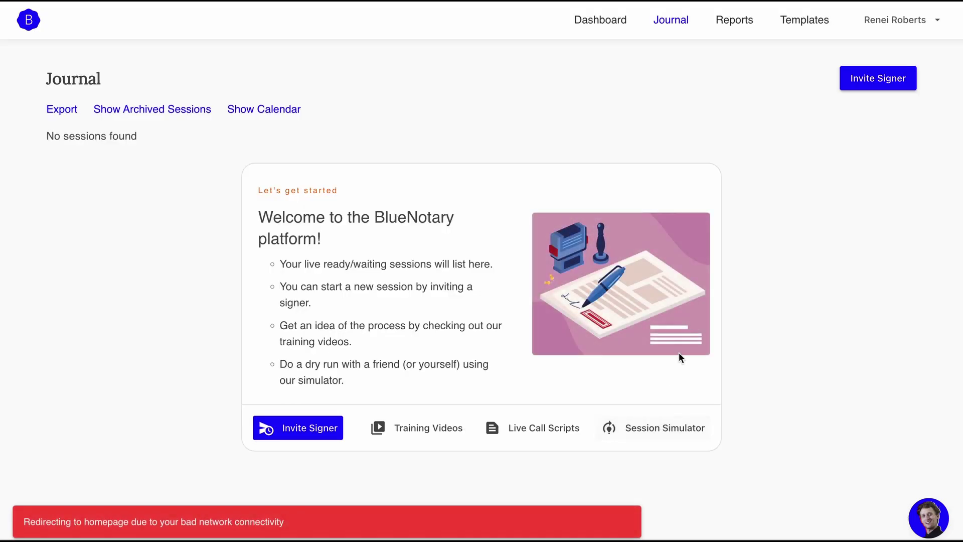
- Restart the Session Simulator from the Dashboard and go to the last page of the sample note
left_click(593, 25)
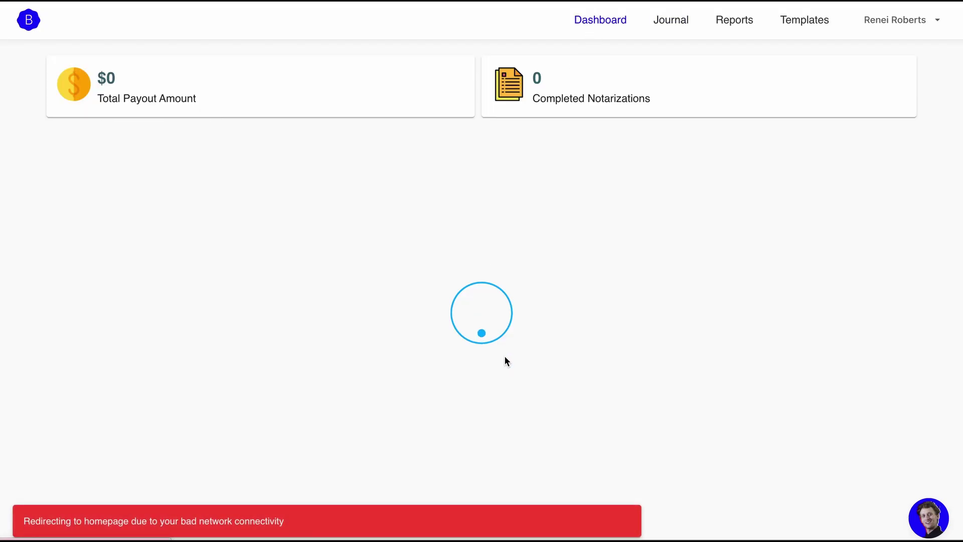
scroll(552, 408, "down", 1)
left_click(651, 471)
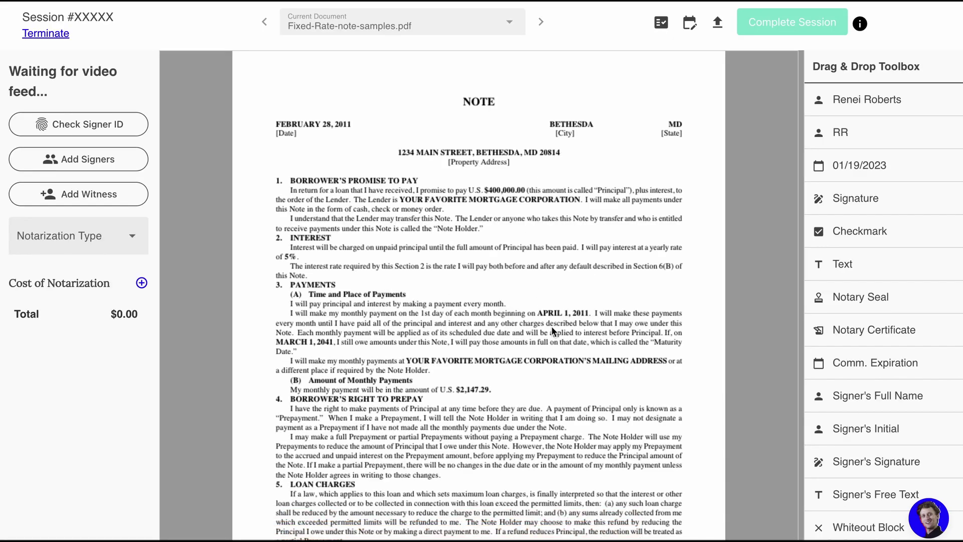
scroll(551, 326, "down", 20)
scroll(551, 325, "down", 3)
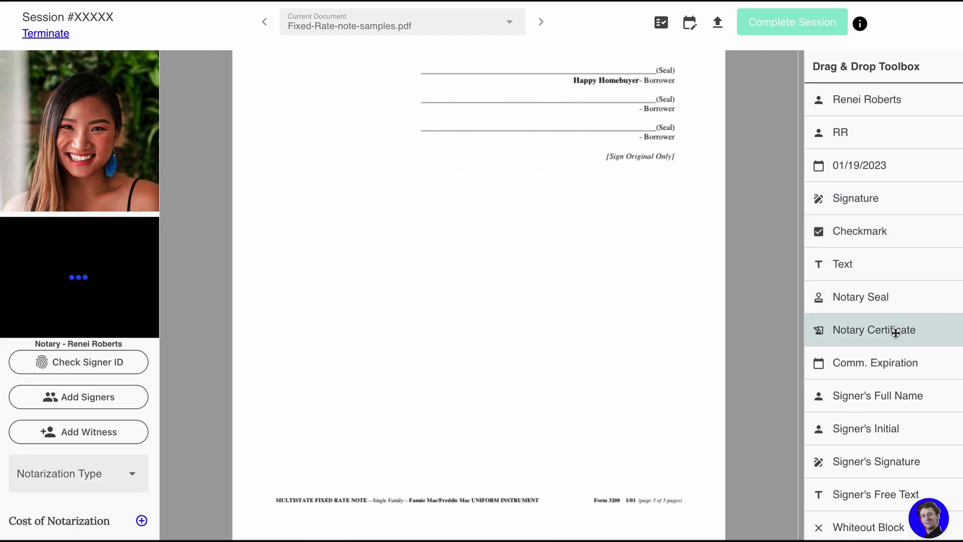
scroll(882, 303, "down", 1)
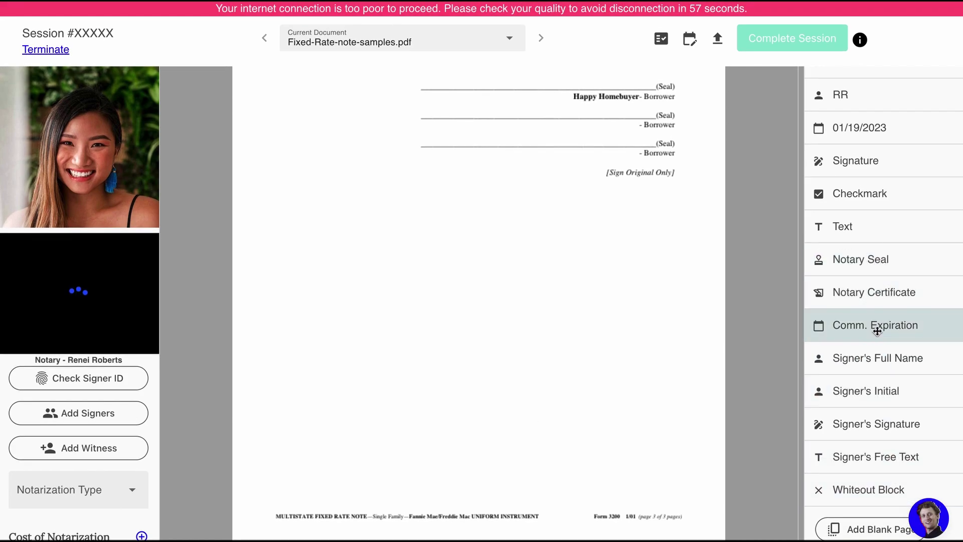
- Look through the sample note from its first page to the borrower signature lines on page 3
scroll(685, 173, "up", 5)
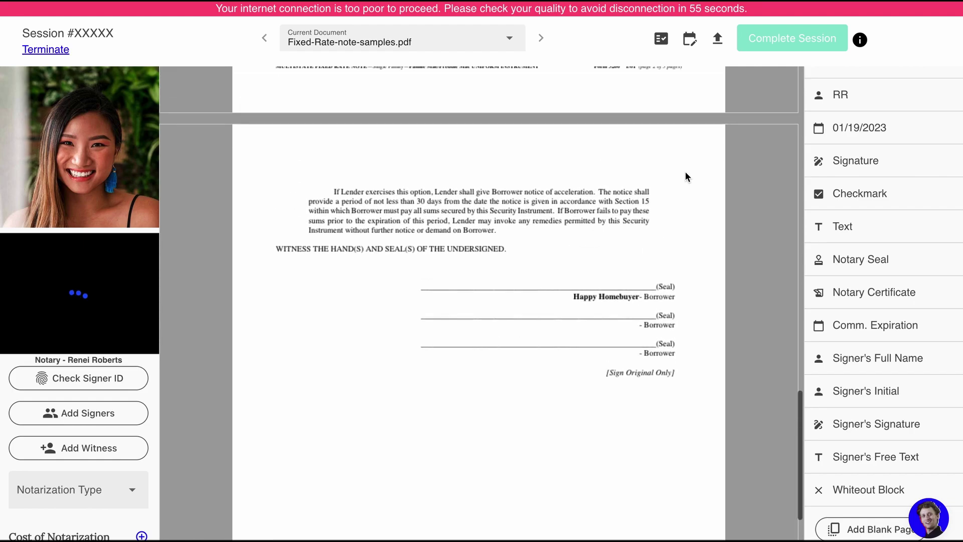
scroll(685, 171, "up", 15)
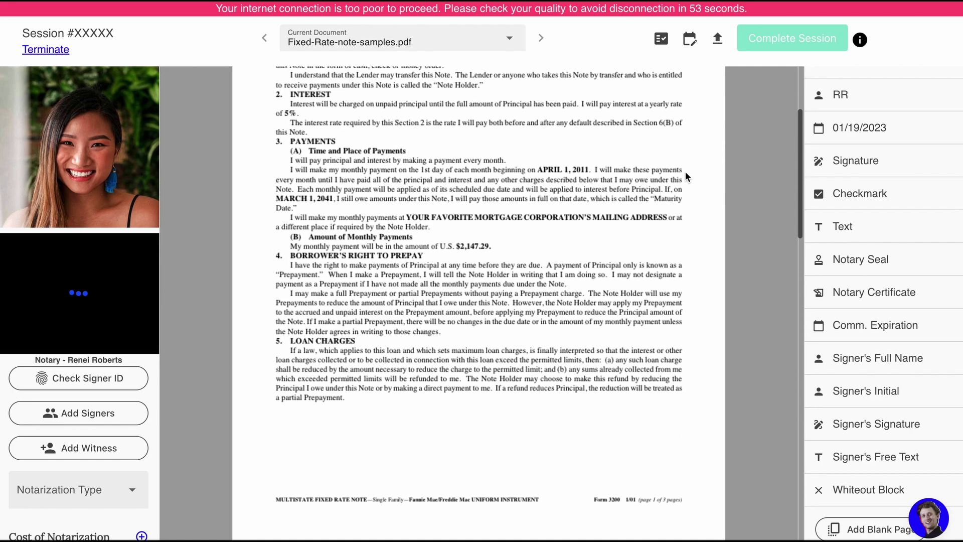
scroll(685, 171, "down", 6)
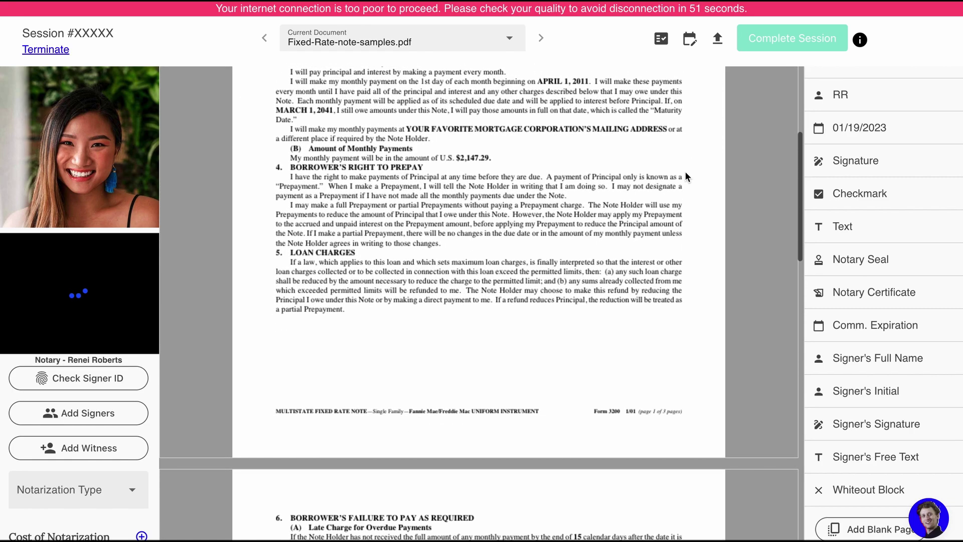
scroll(685, 172, "up", 6)
scroll(685, 171, "down", 1)
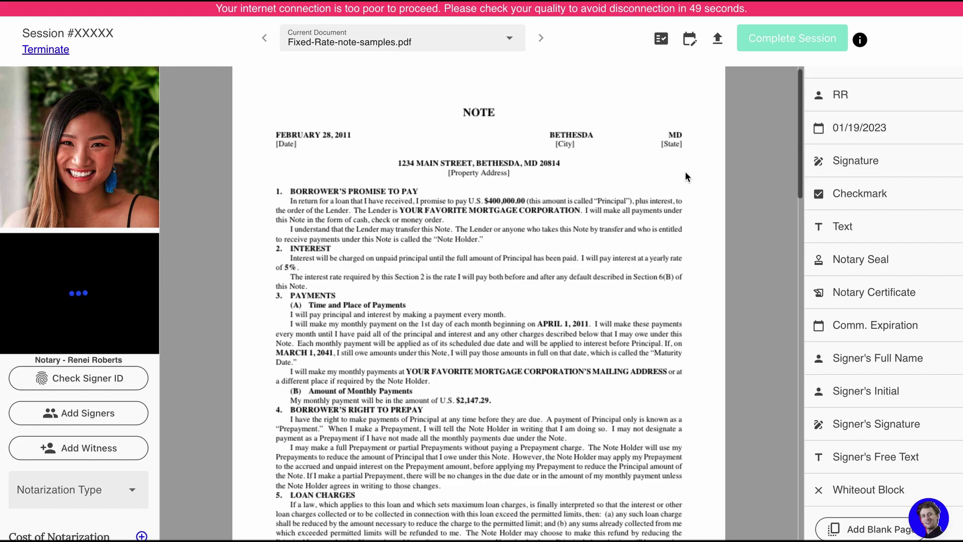
scroll(686, 176, "down", 18)
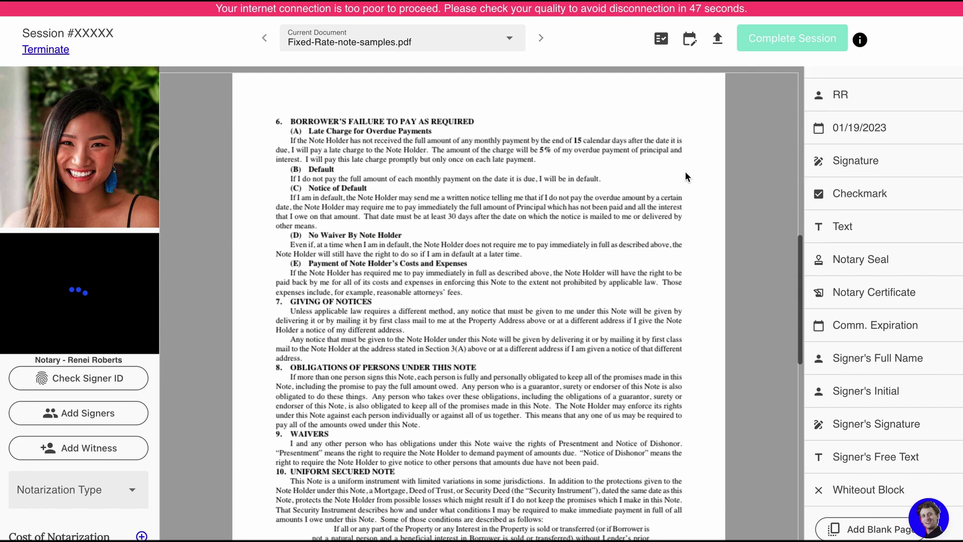
scroll(685, 171, "down", 20)
scroll(685, 171, "up", 6)
scroll(685, 172, "up", 1)
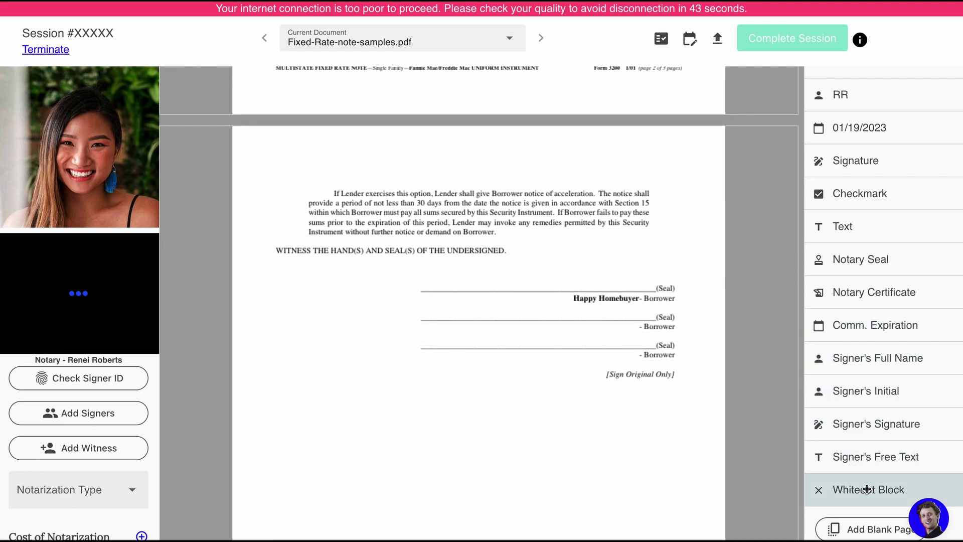
- Cover the borrower signature lines and the "Sign Original Only" note with an enlarged Whiteout Block, and delete the block
mouse_move(866, 489)
left_mouse_down()
mouse_move(786, 477)
mouse_move(408, 328)
mouse_move(364, 287)
mouse_move(335, 277)
left_mouse_up()
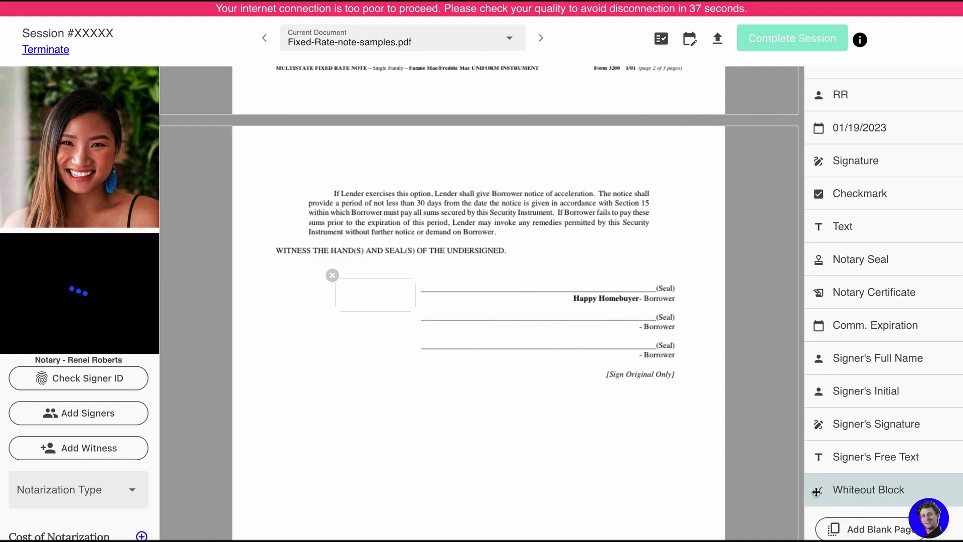
mouse_move(413, 308)
left_mouse_down()
mouse_move(692, 352)
mouse_move(737, 378)
mouse_move(694, 374)
left_mouse_up()
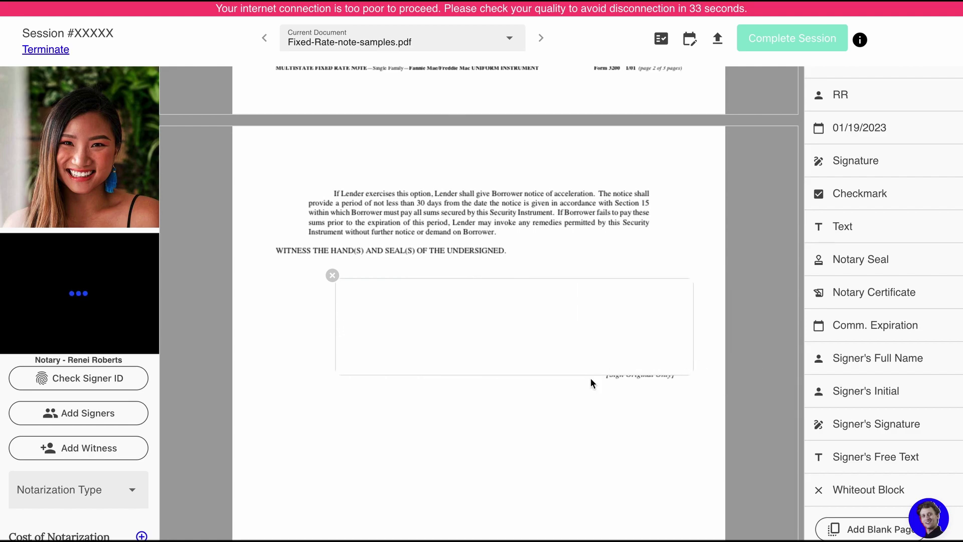
left_click_drag(590, 376, 591, 391)
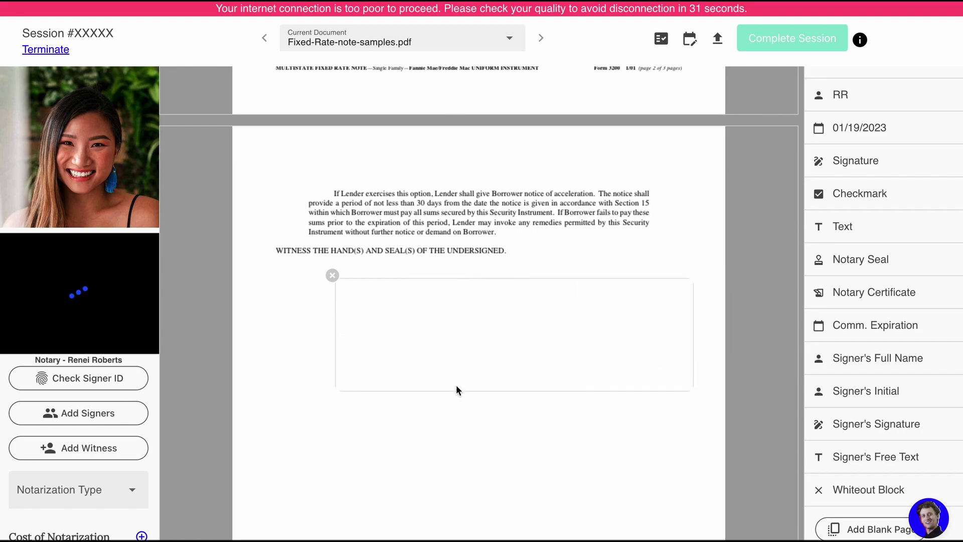
left_click(332, 276)
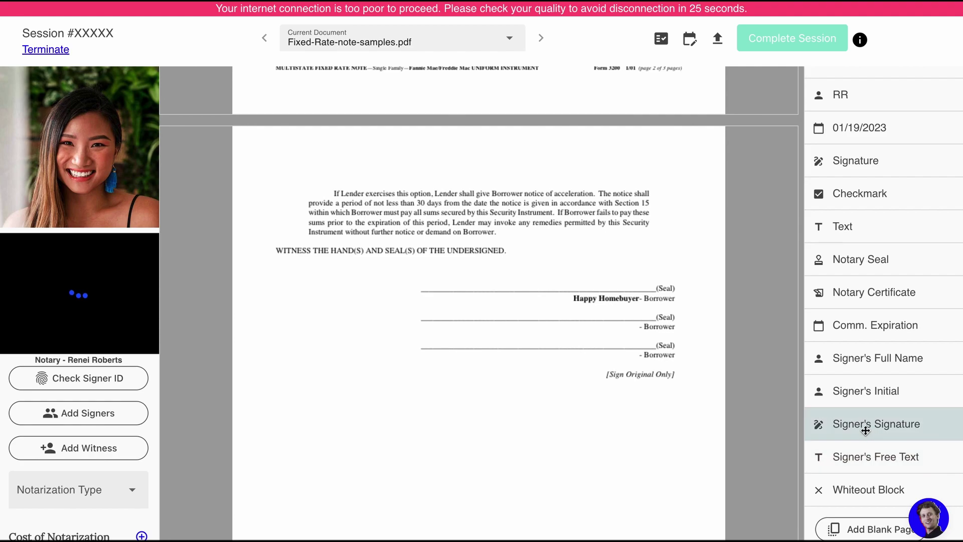
- Place a Signer's Signature field below the borrower lines, reposition it on the page, and remove it
mouse_move(865, 430)
left_mouse_down()
mouse_move(606, 439)
mouse_move(458, 424)
mouse_move(458, 414)
left_mouse_up()
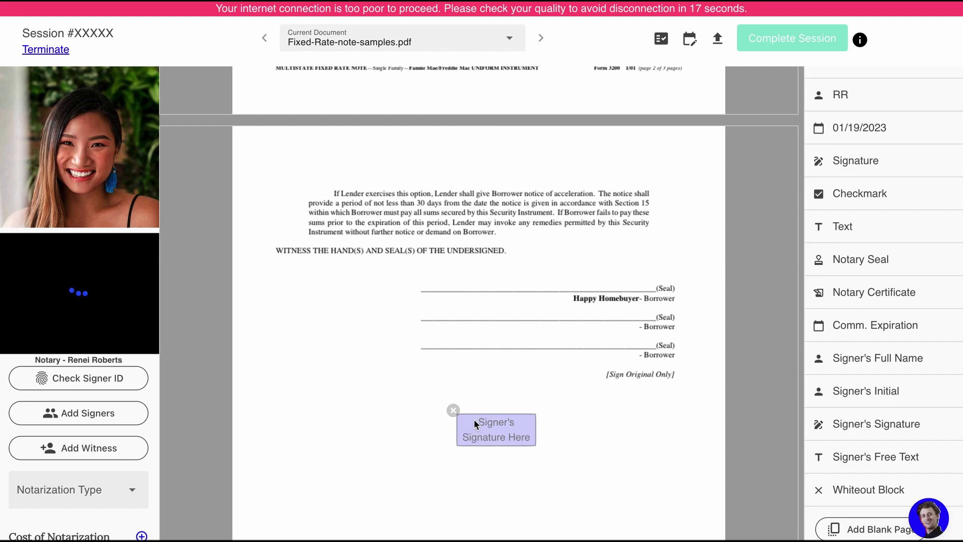
mouse_move(480, 427)
left_mouse_down()
mouse_move(396, 390)
mouse_move(375, 403)
mouse_move(399, 380)
left_mouse_up()
mouse_move(410, 392)
left_mouse_down()
mouse_move(423, 351)
mouse_move(505, 260)
mouse_move(505, 271)
mouse_move(793, 290)
mouse_move(832, 324)
mouse_move(604, 380)
mouse_move(561, 436)
left_mouse_up()
left_click(542, 422)
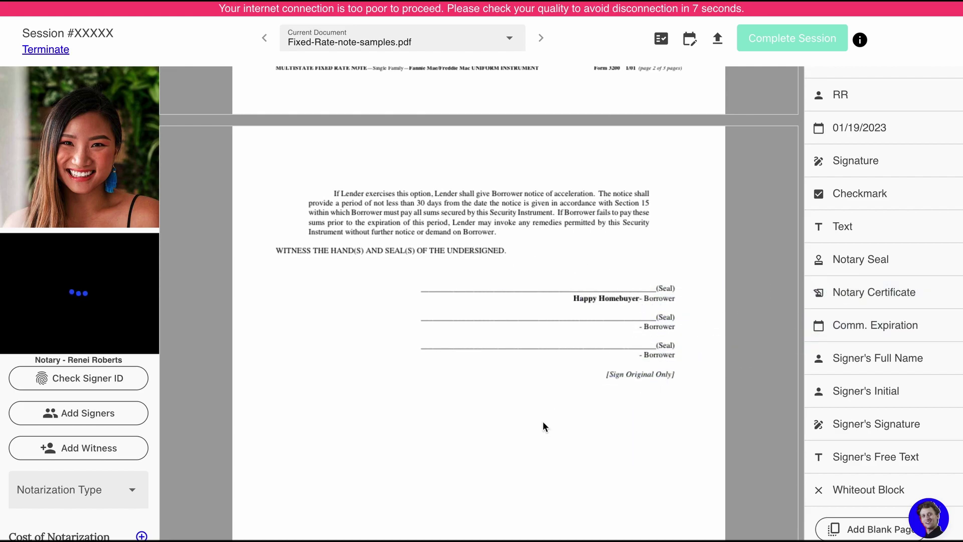
- Open the Journal and show its archived sessions
scroll(918, 352, "up", 2)
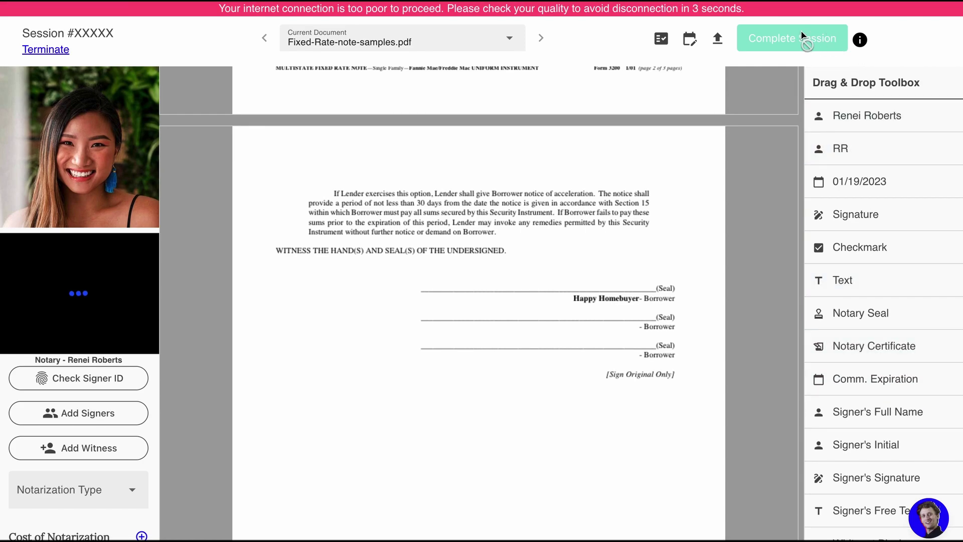
mouse_move(864, 40)
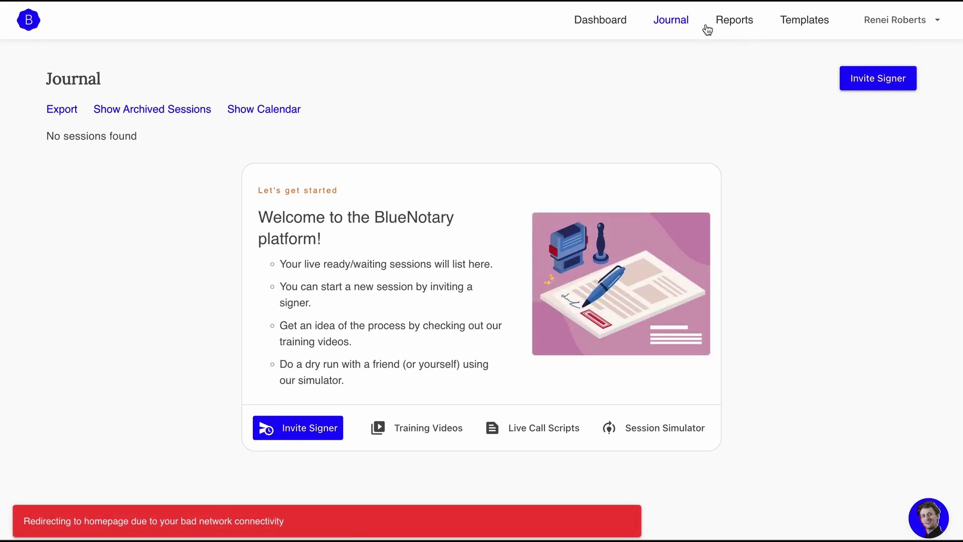
left_click(673, 22)
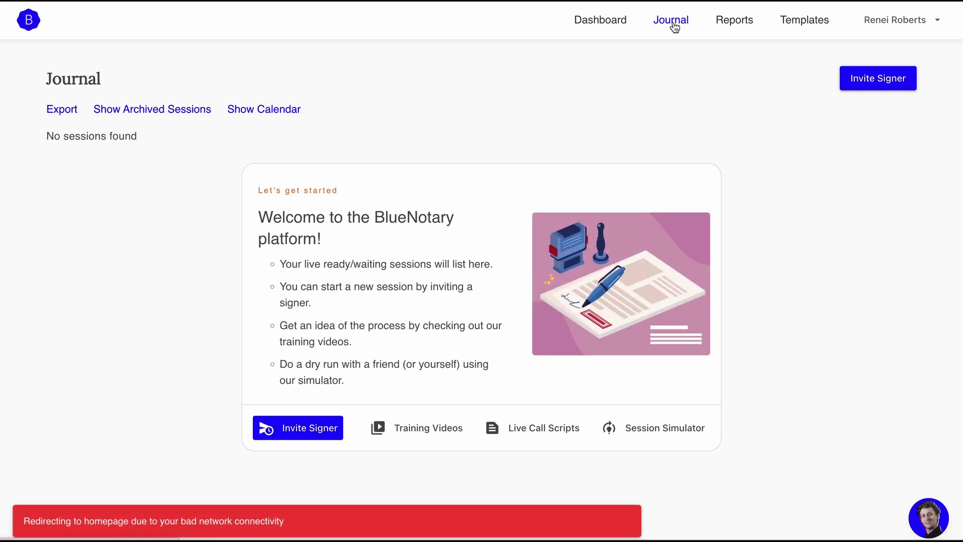
left_click(600, 21)
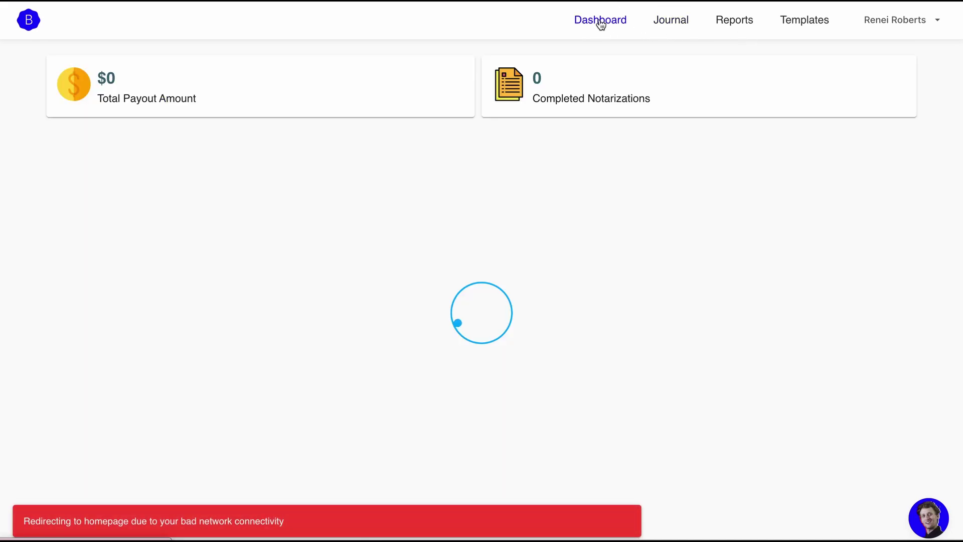
left_click(672, 23)
left_click(673, 25)
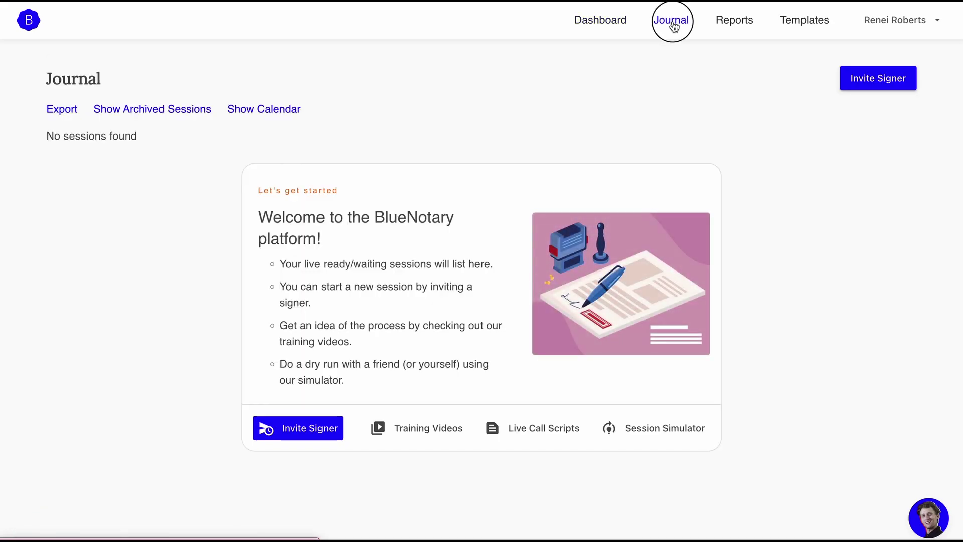
left_click(125, 109)
scroll(492, 259, "down", 2)
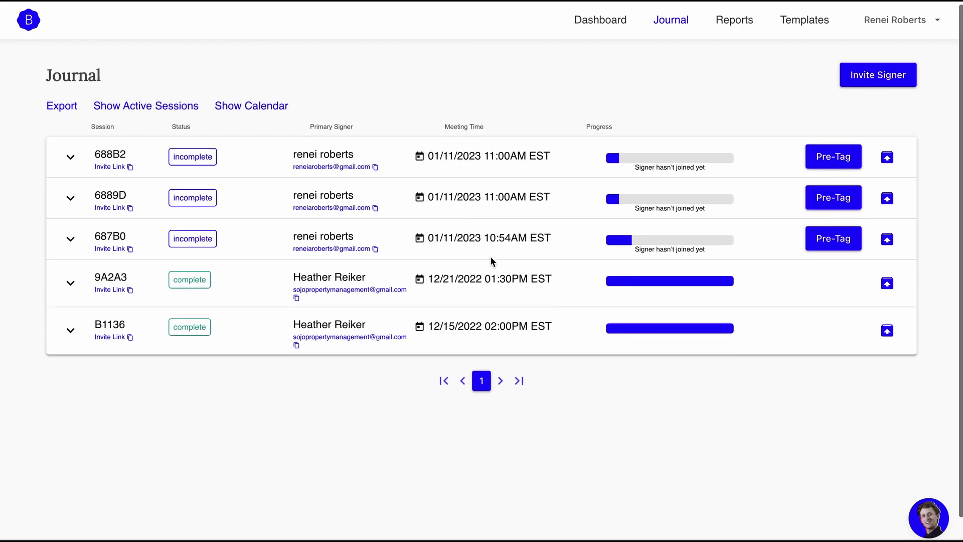
scroll(461, 245, "down", 2)
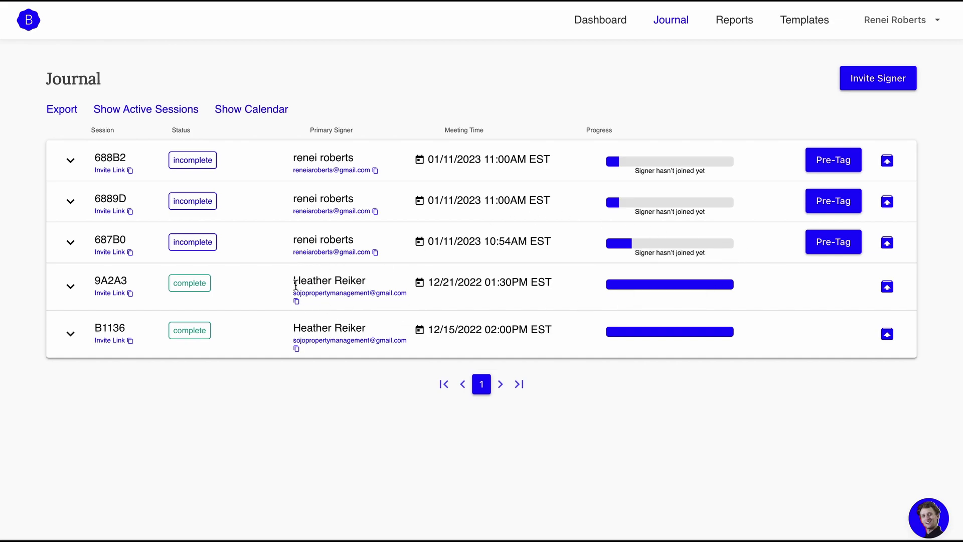
- Expand the archived session scheduled for 01/11/2023 10:54AM and review its journal details through the audit logs entry
left_click(71, 287)
left_click(71, 288)
left_click(71, 244)
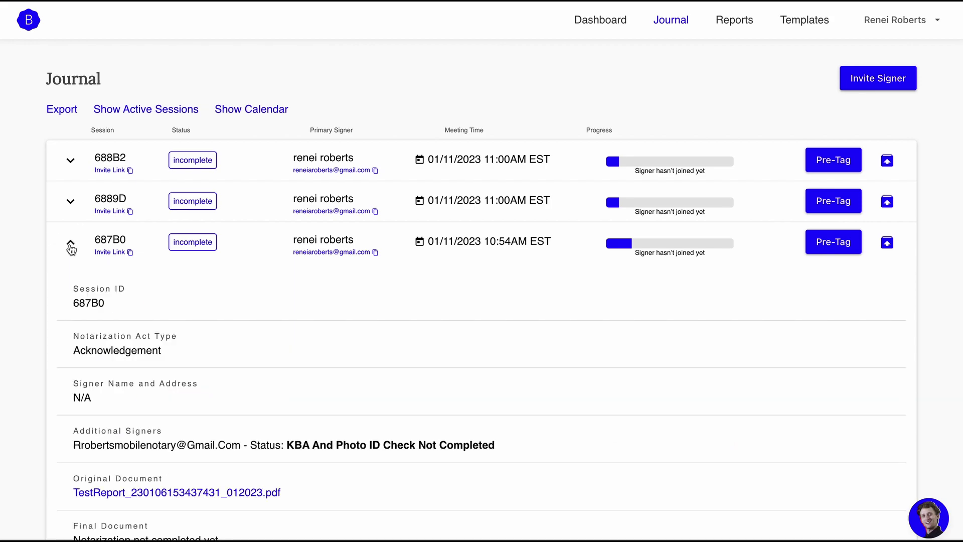
scroll(260, 393, "down", 5)
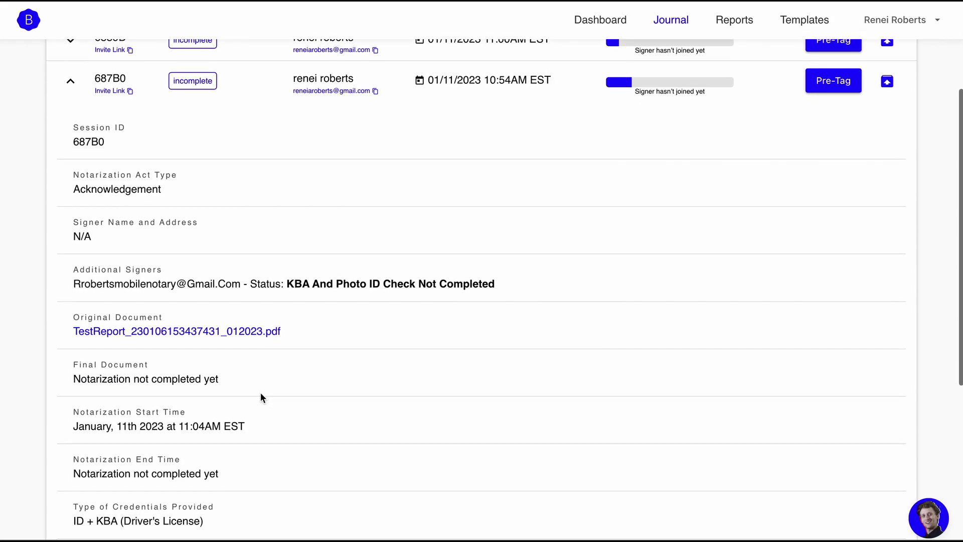
scroll(260, 393, "down", 4)
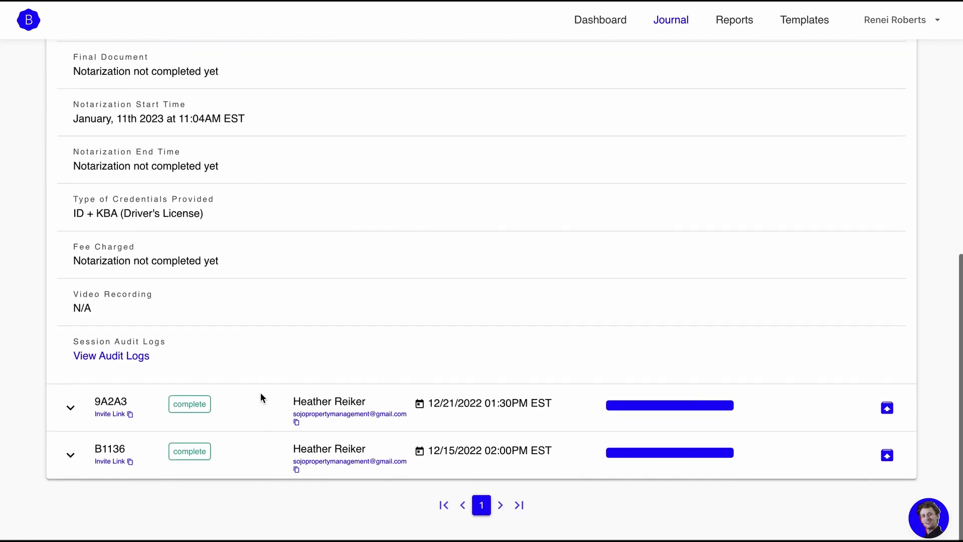
scroll(260, 394, "up", 1)
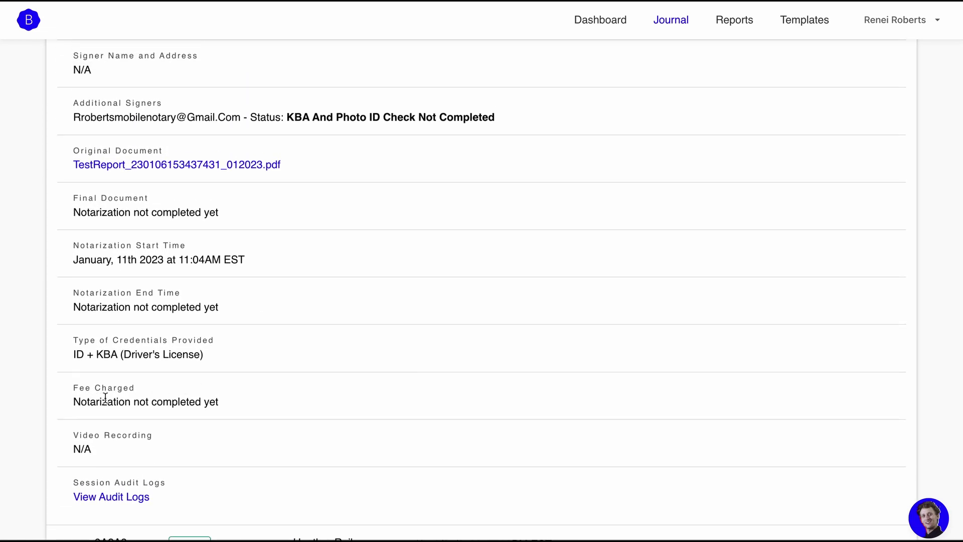
scroll(232, 400, "up", 1)
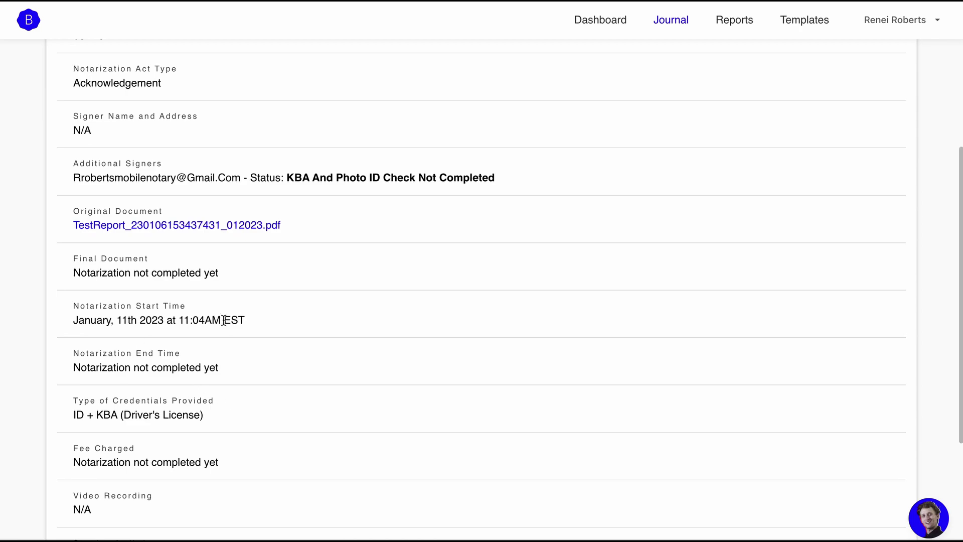
scroll(180, 336, "up", 4)
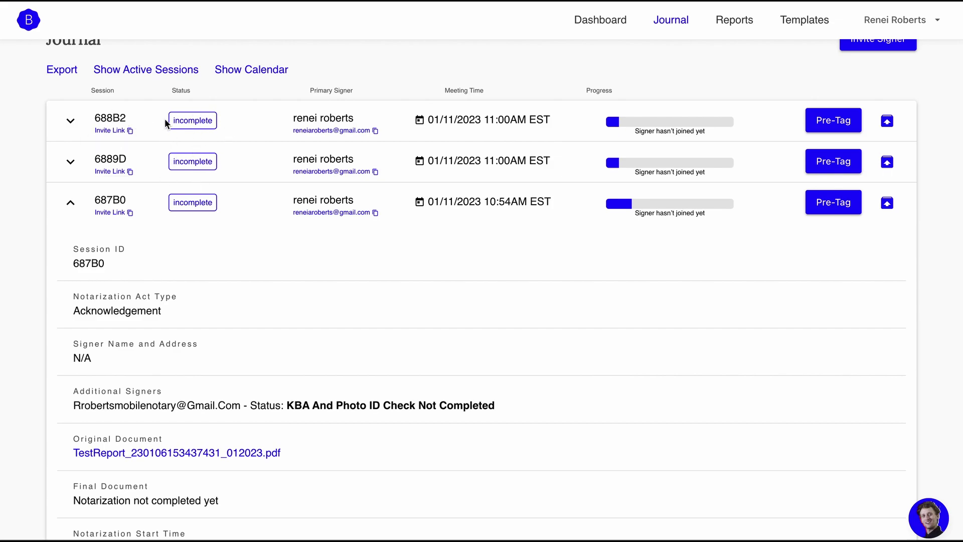
- Collapse the details of the session scheduled for 01/11/2023 10:54AM and look over the list of archived sessions
left_click(70, 205)
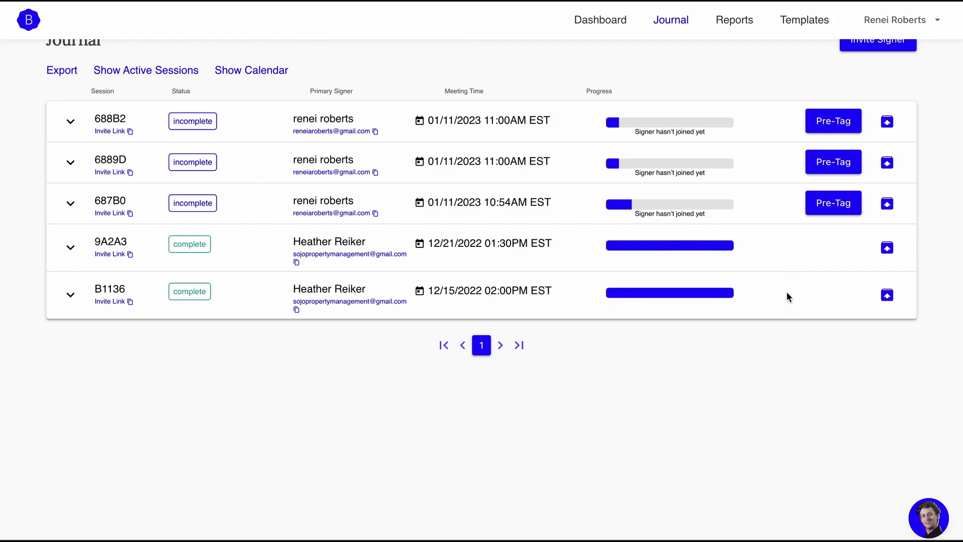
scroll(755, 242, "up", 2)
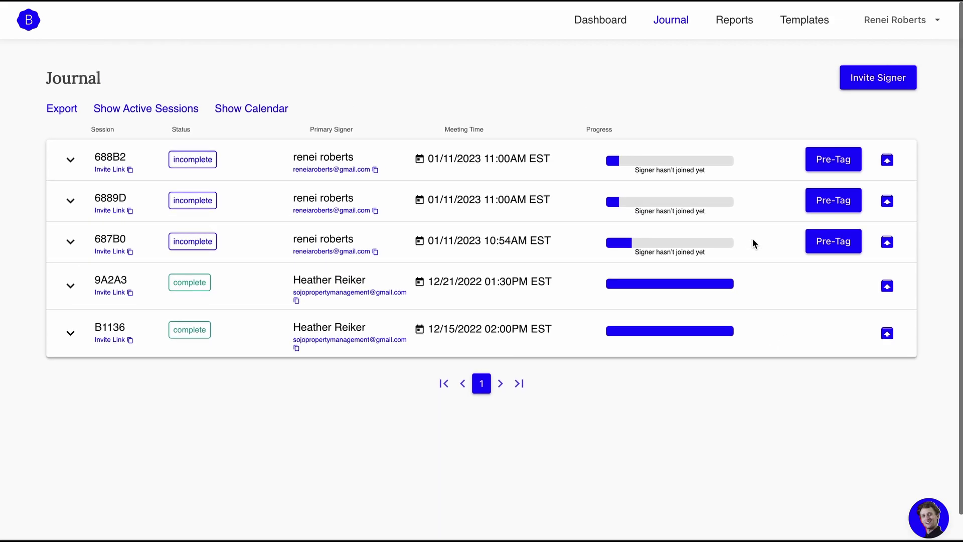
scroll(441, 314, "down", 2)
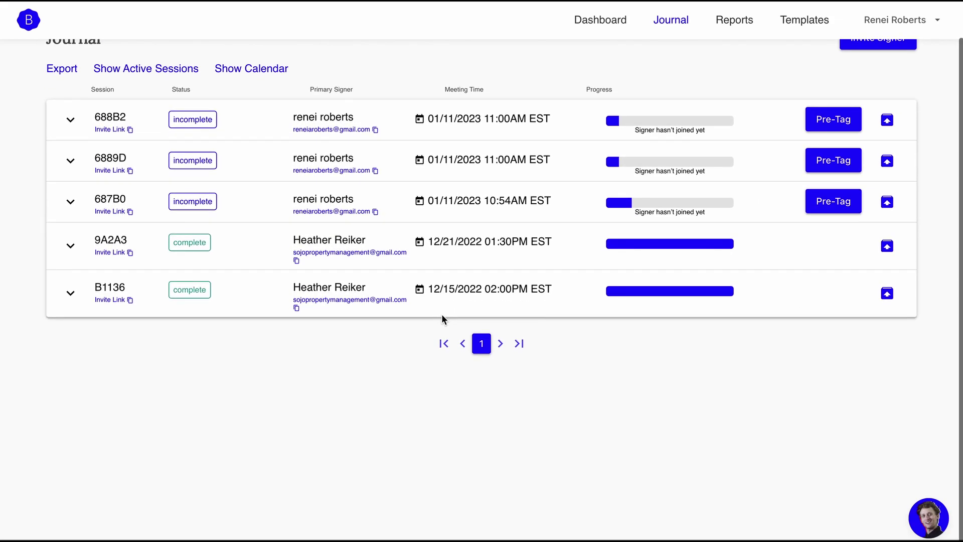
scroll(441, 314, "up", 3)
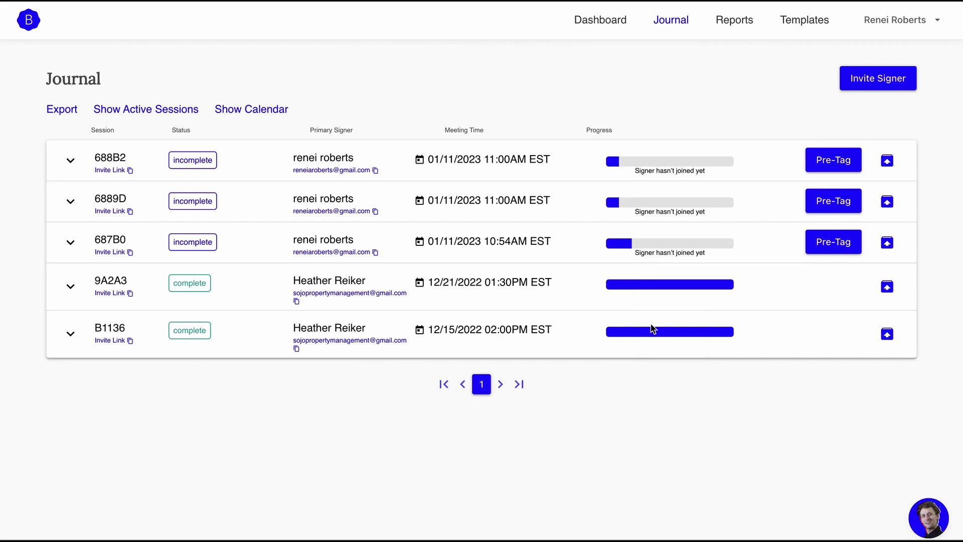
mouse_move(639, 337)
scroll(783, 323, "down", 2)
scroll(783, 323, "up", 2)
scroll(784, 330, "down", 2)
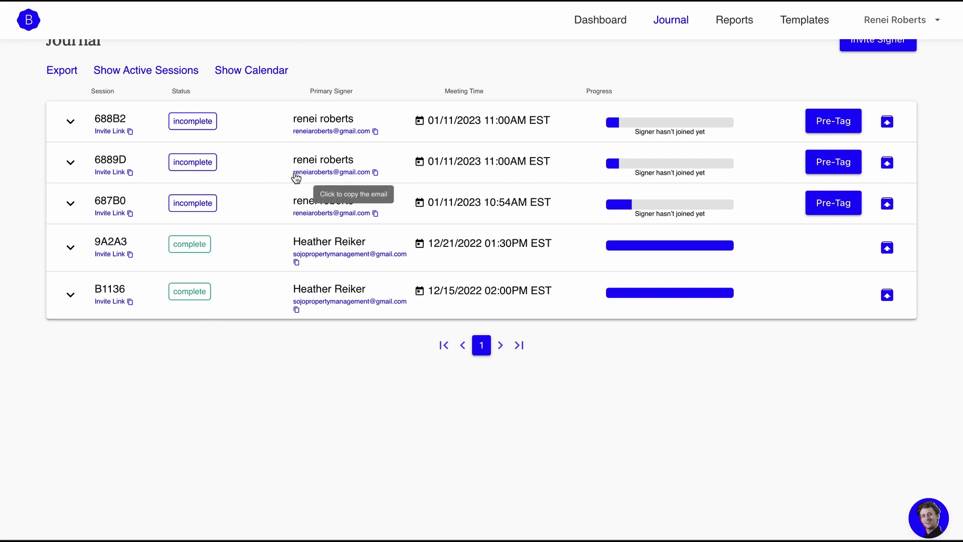
left_click(270, 76)
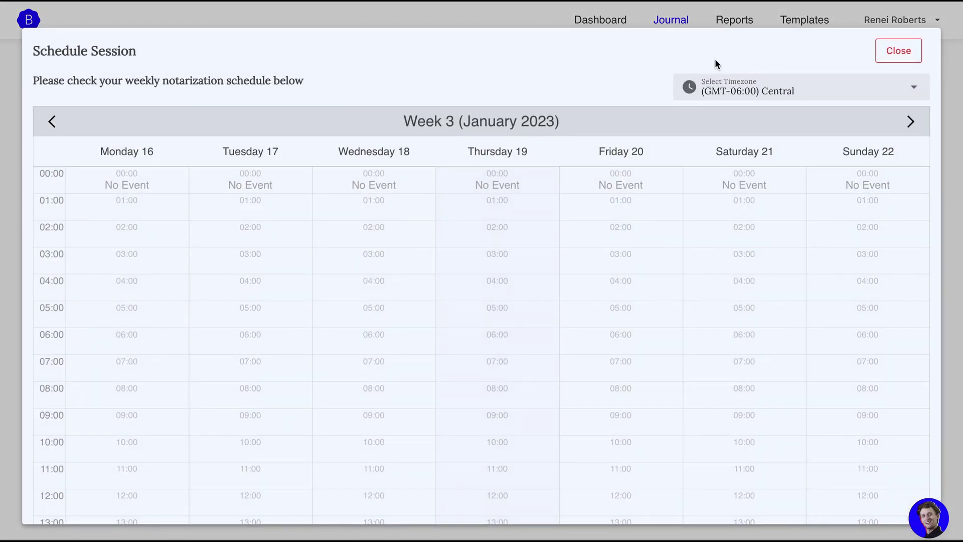
left_click(917, 50)
- Return to the Dashboard and review its payout summary, open calls section and getting-started links
left_click(584, 27)
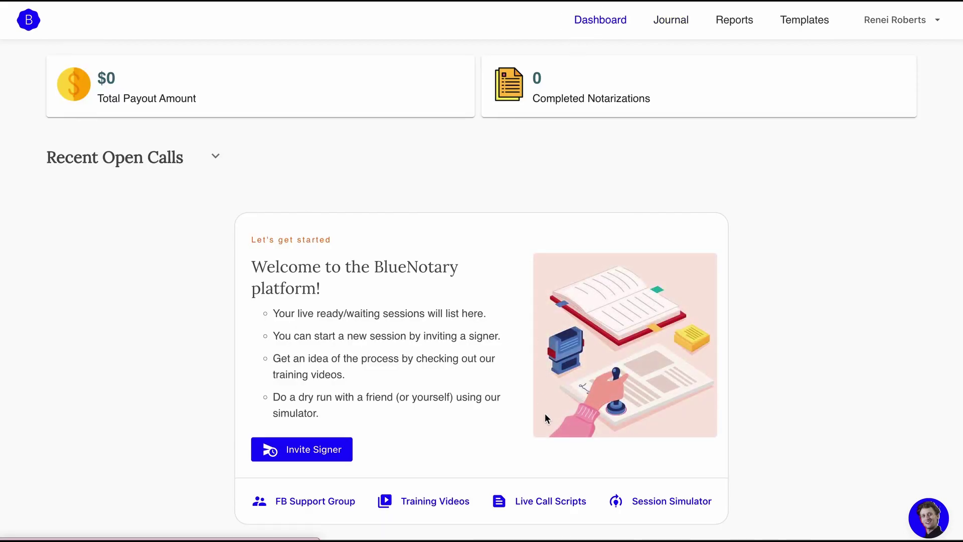
scroll(545, 417, "down", 1)
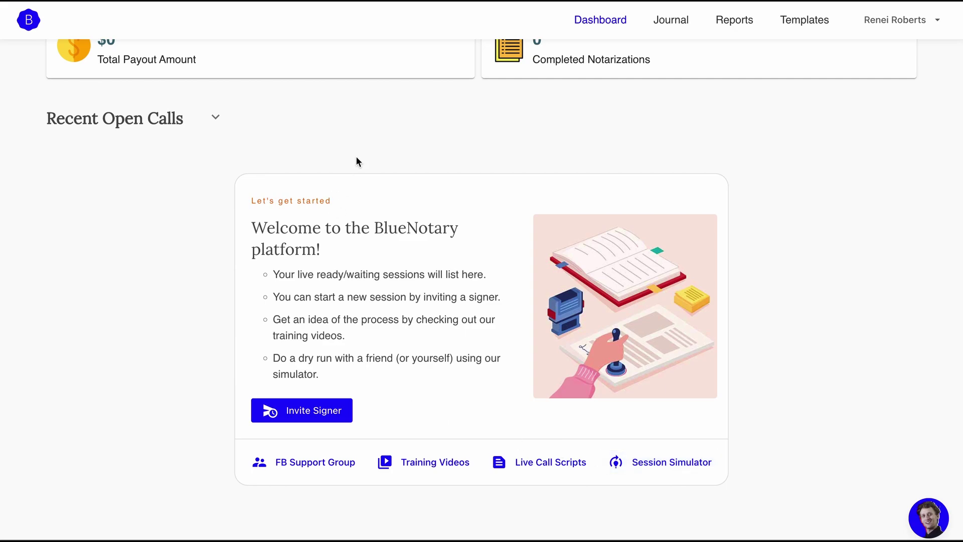
scroll(424, 139, "up", 1)
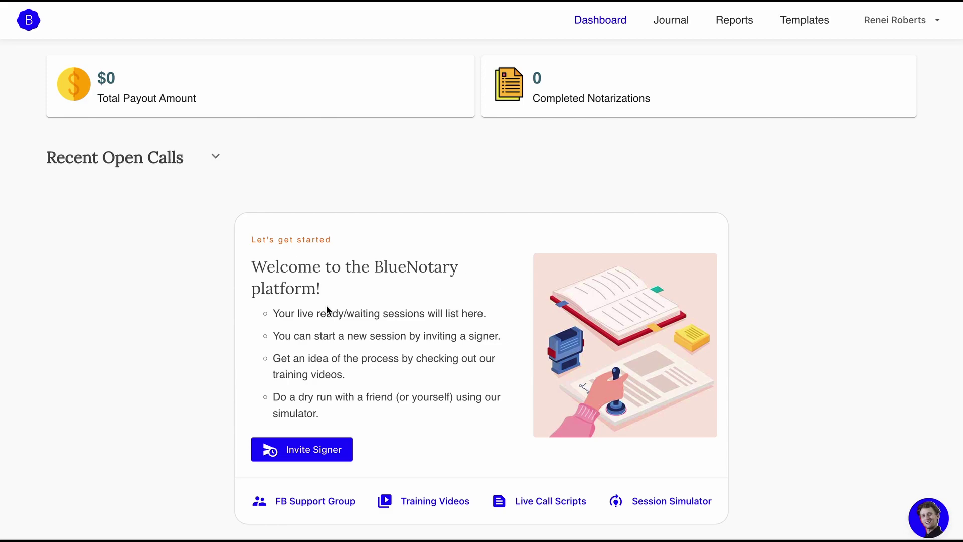
scroll(484, 460, "down", 1)
scroll(485, 460, "up", 1)
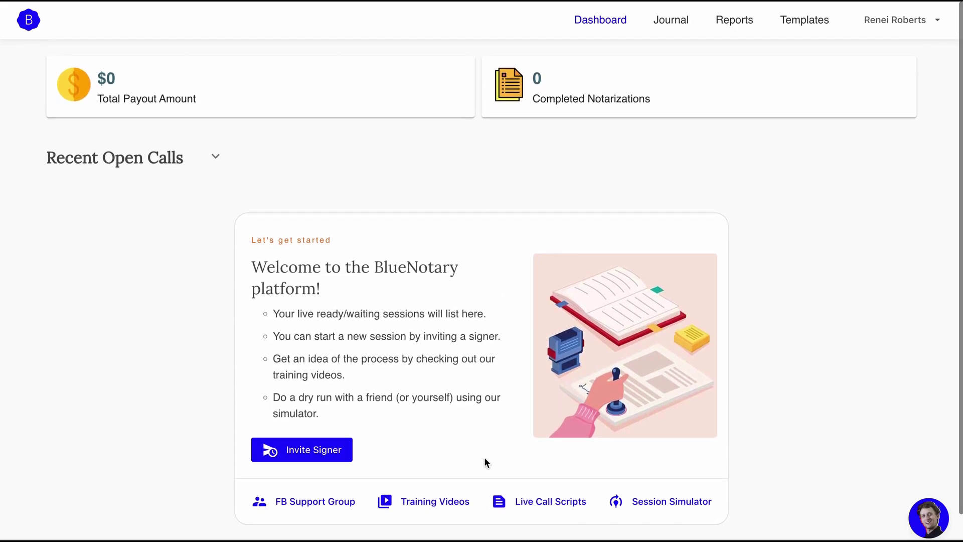